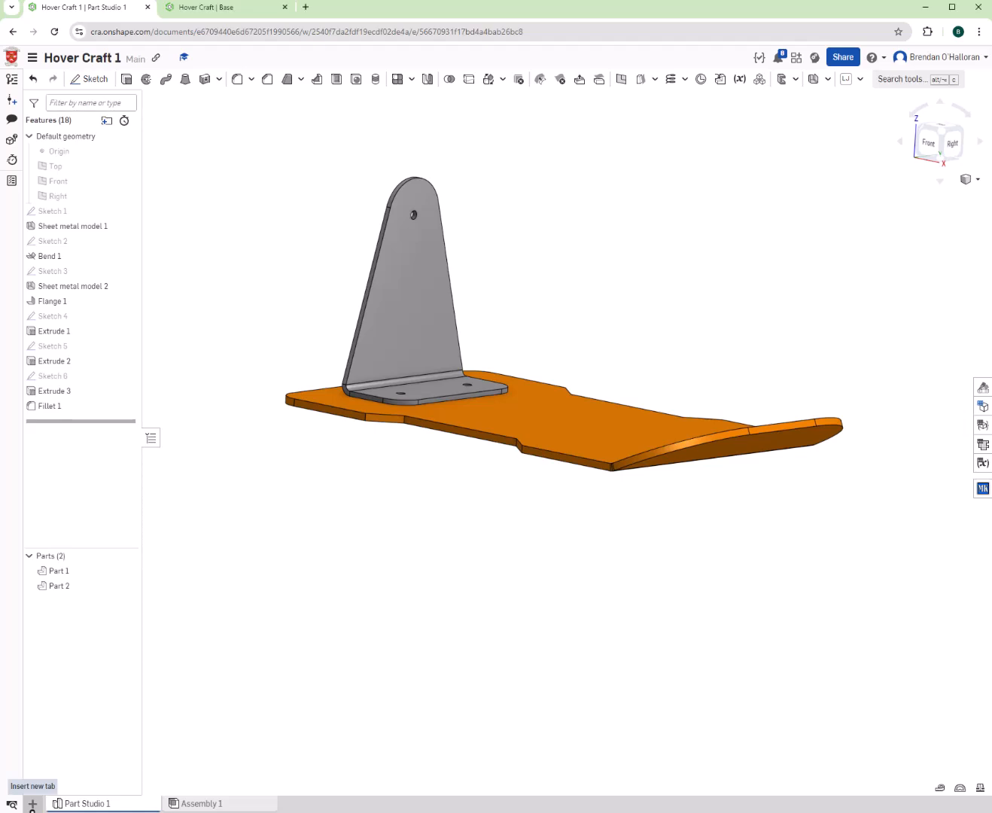
- Insert the base and bracket from Part Studio 1 together into Assembly 1
click(33, 803)
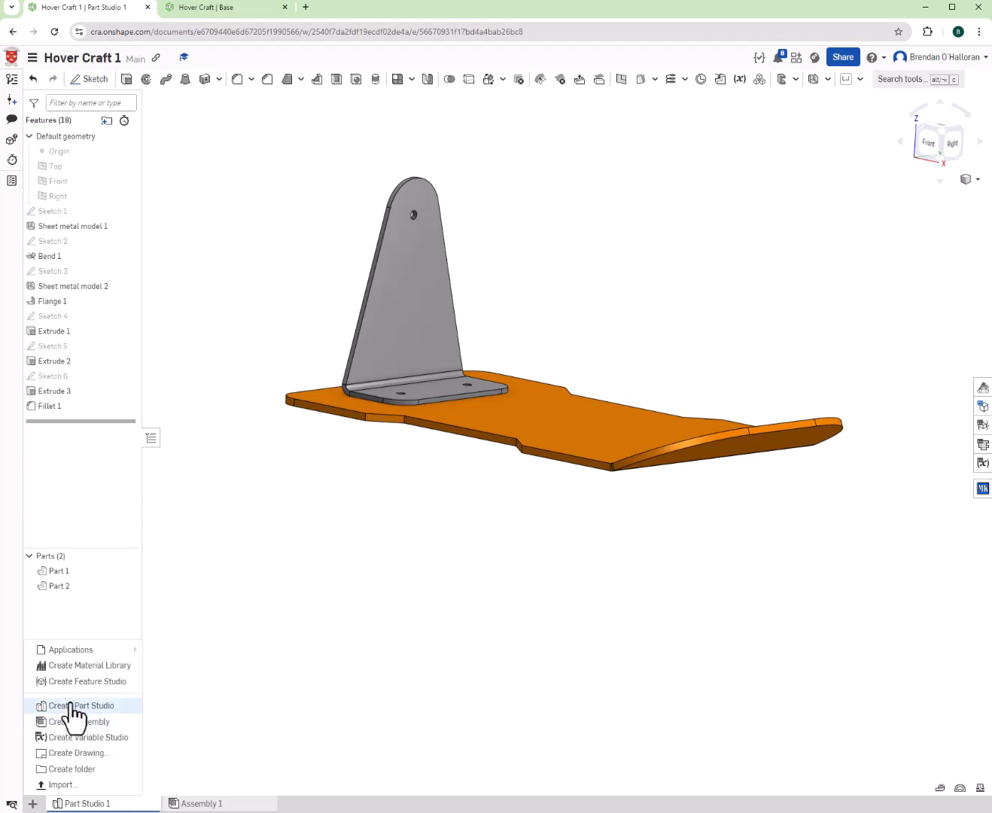
click(277, 724)
mouse_move(217, 808)
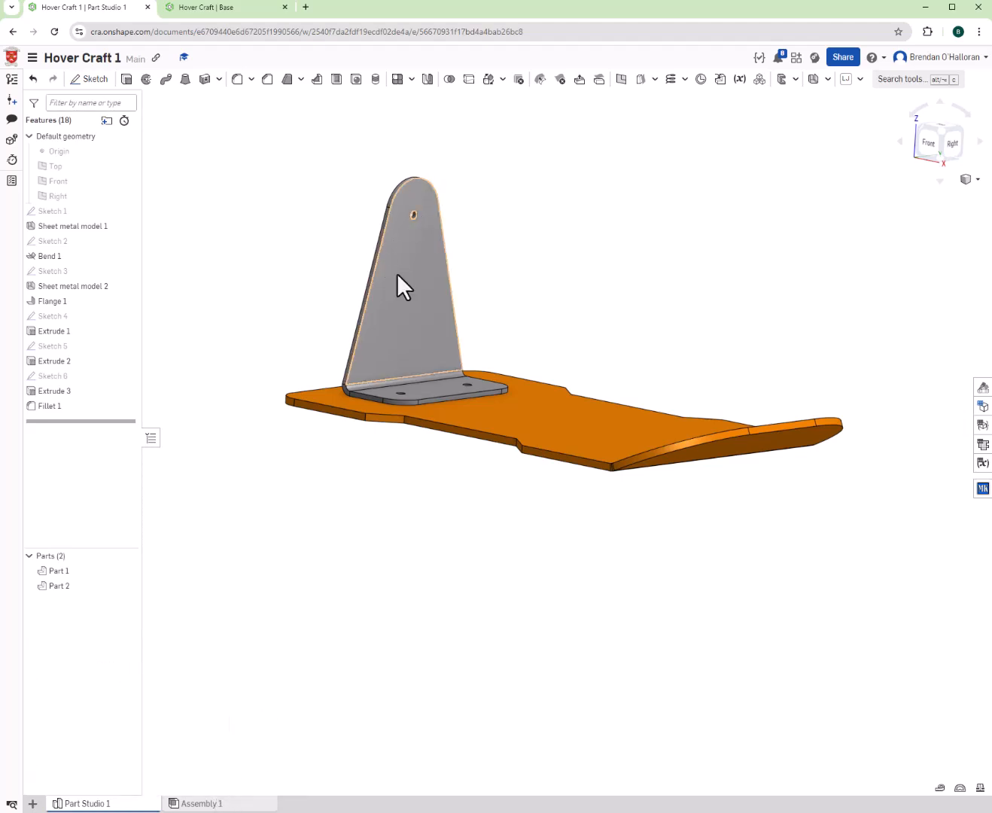
click(197, 807)
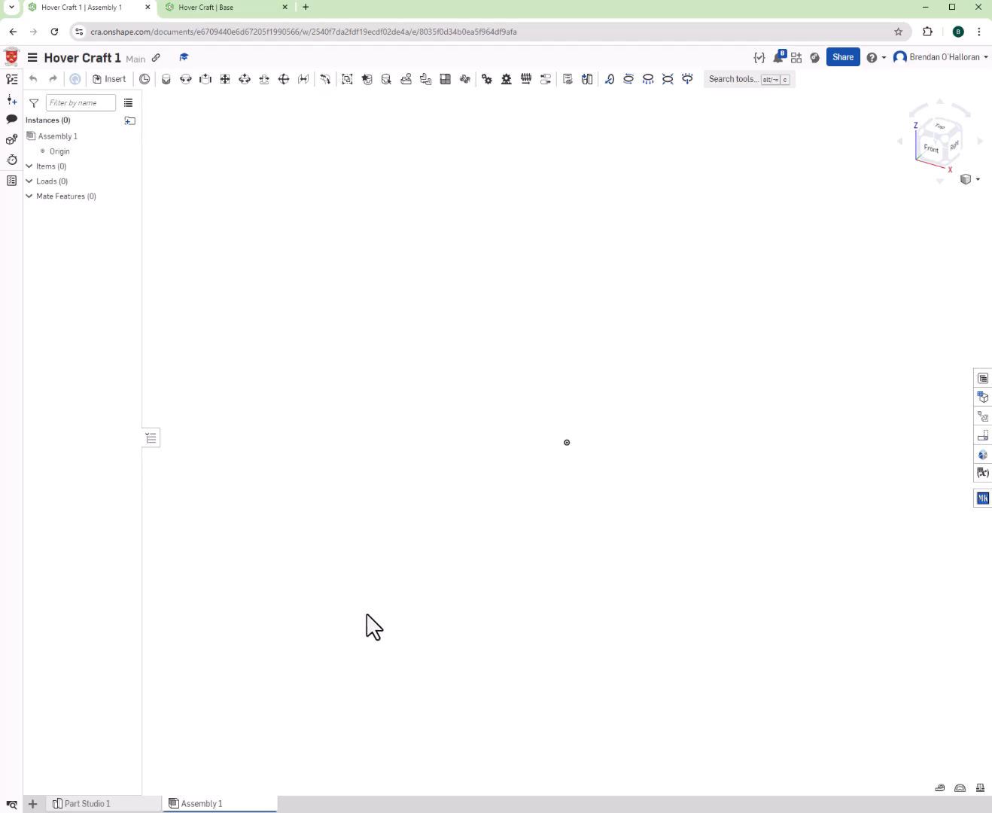
click(109, 81)
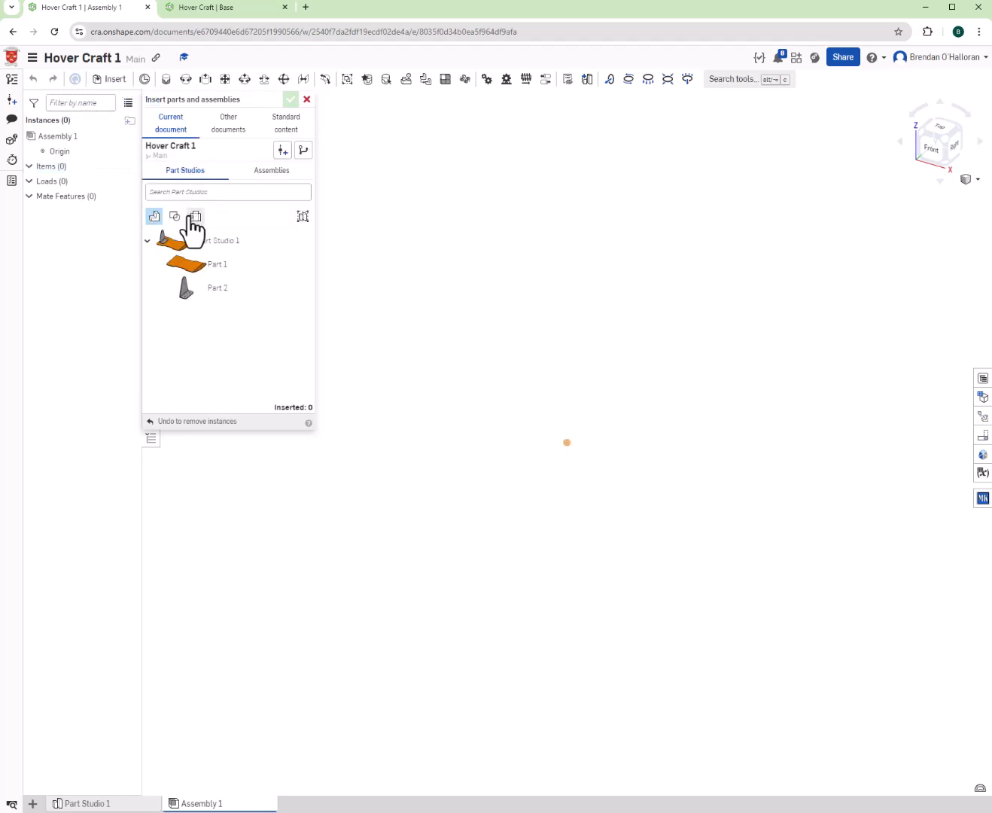
click(217, 252)
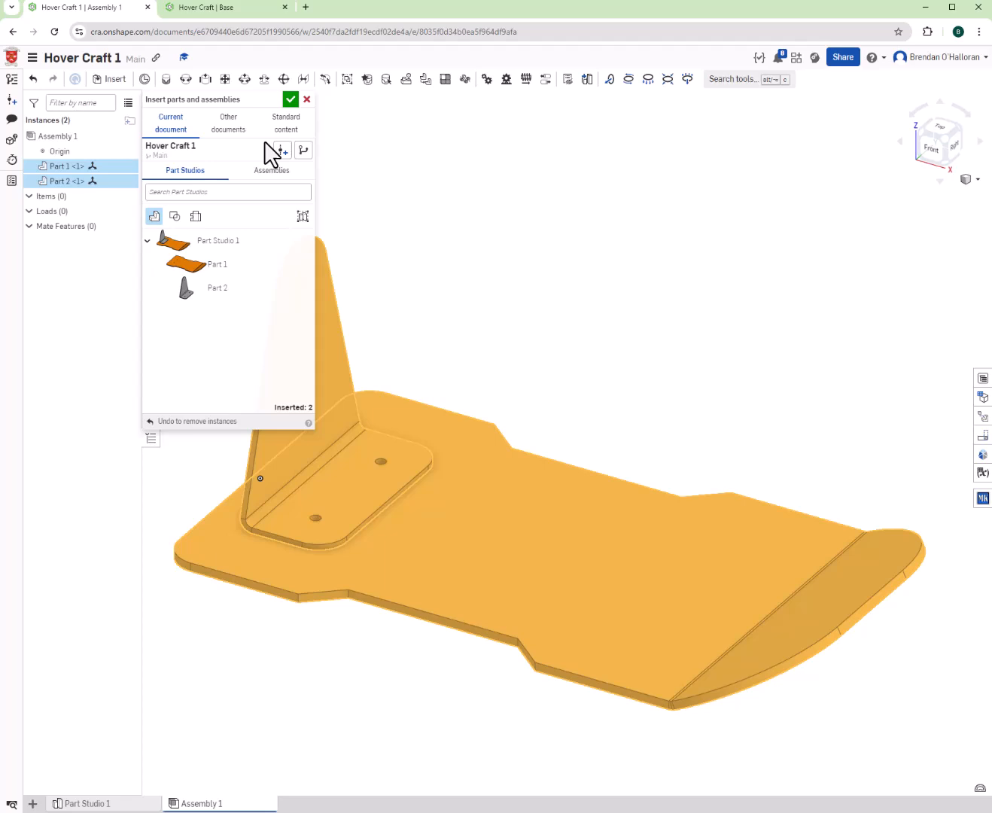
click(292, 99)
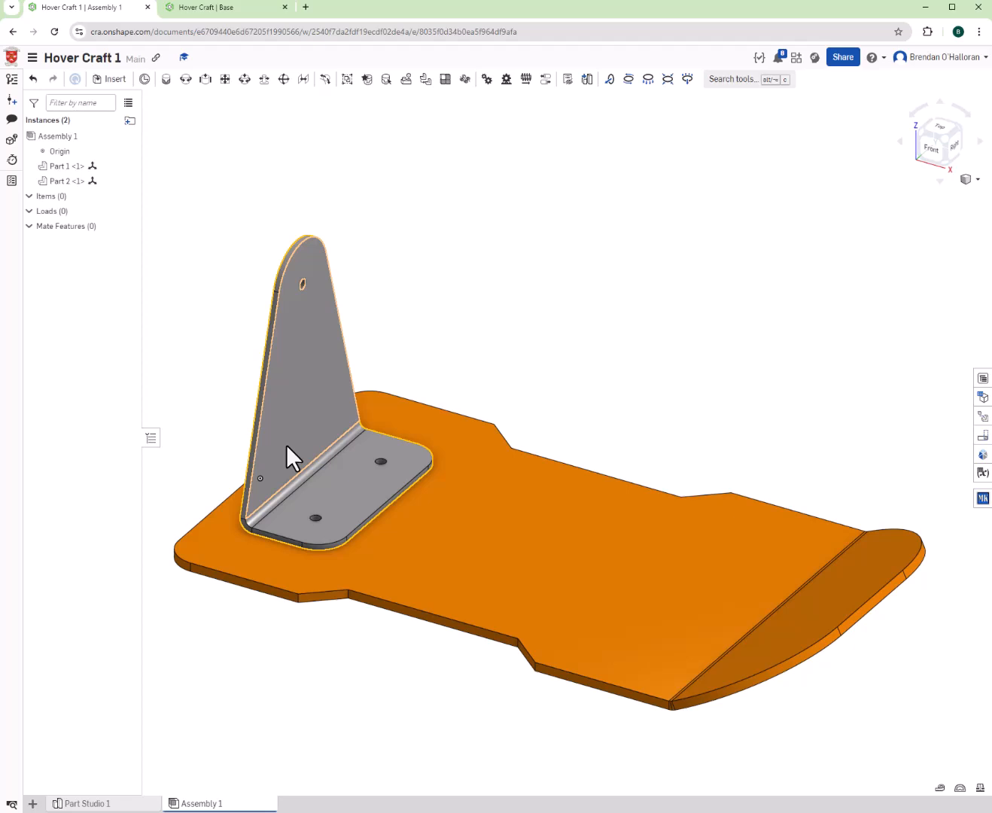
- Pull the bracket away from the base and add a Fastened mate between its front hole's underside and the matching hole in the base's upper face
drag(286, 444, 295, 412)
click(164, 79)
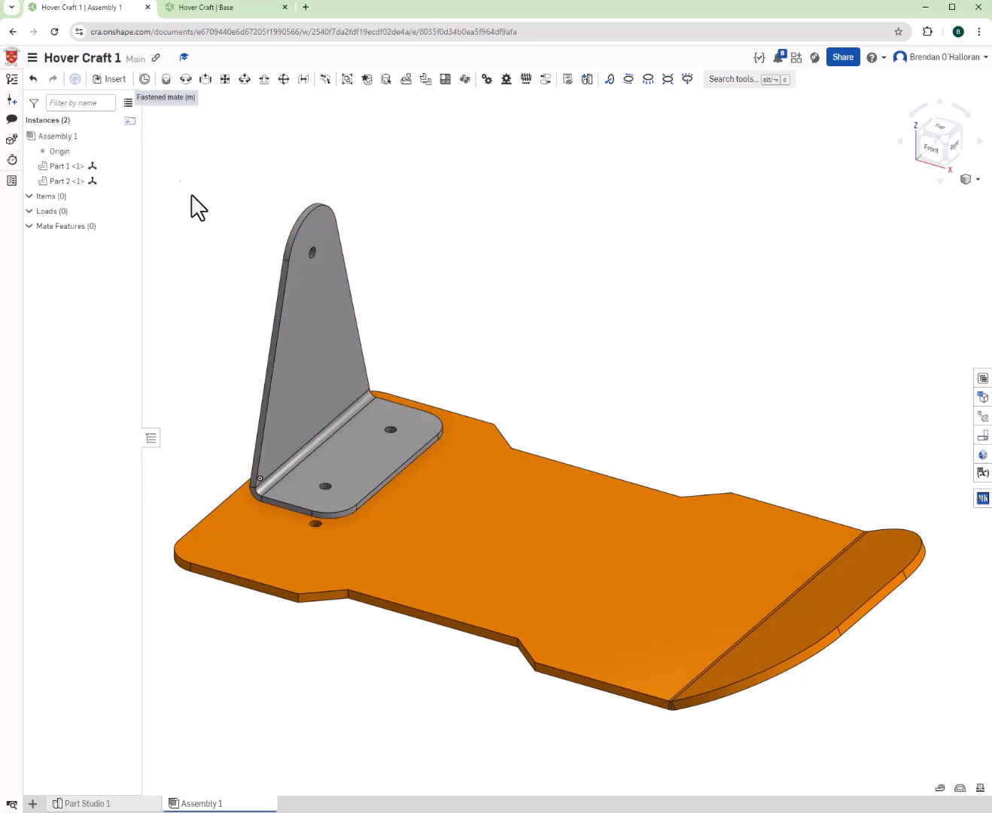
scroll(310, 547, up, 4)
right_drag(309, 547, 310, 508)
scroll(320, 535, up, 4)
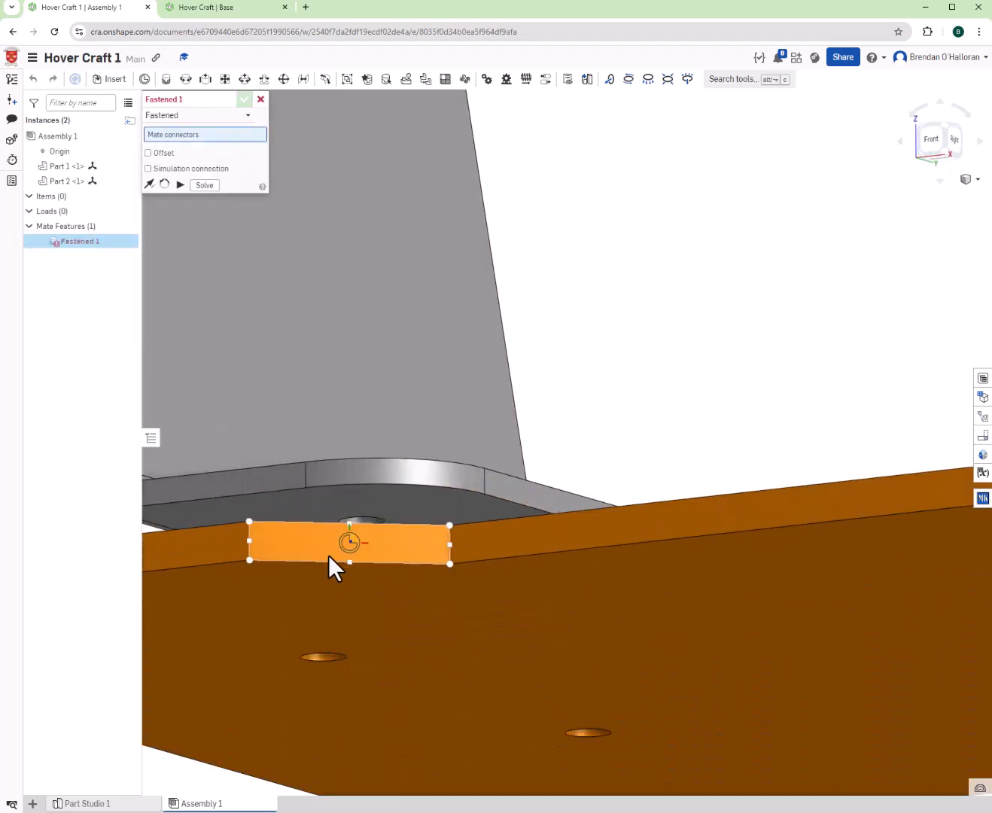
click(374, 517)
right_drag(379, 518, 373, 546)
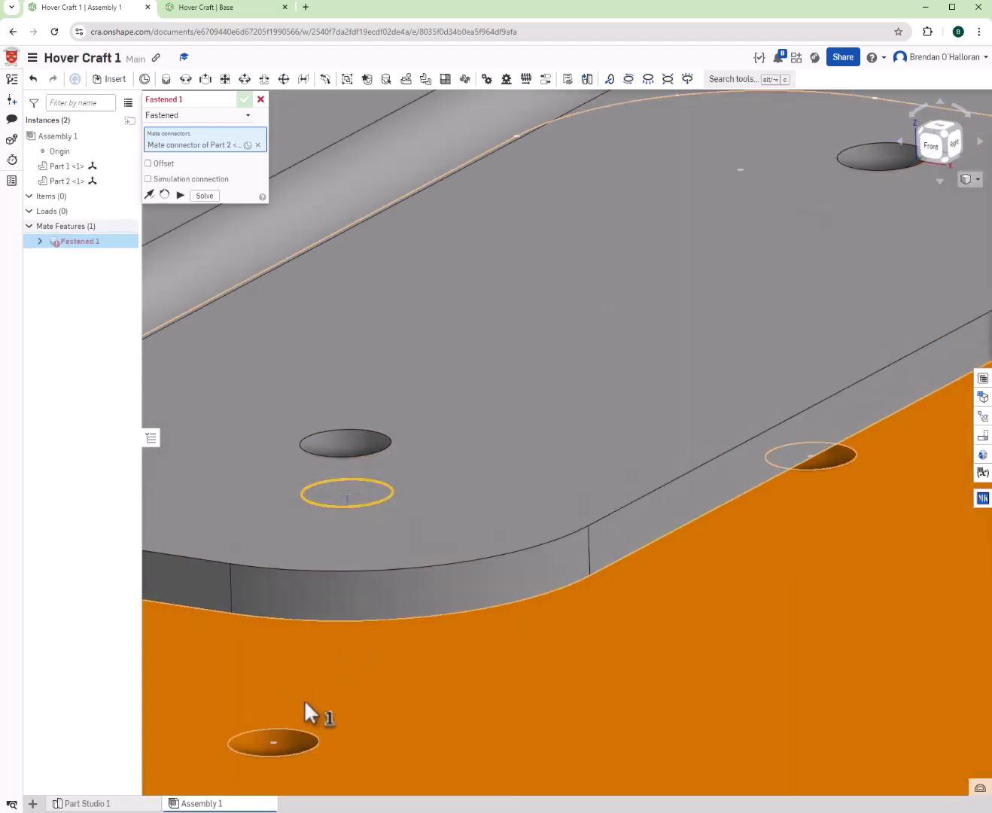
click(292, 728)
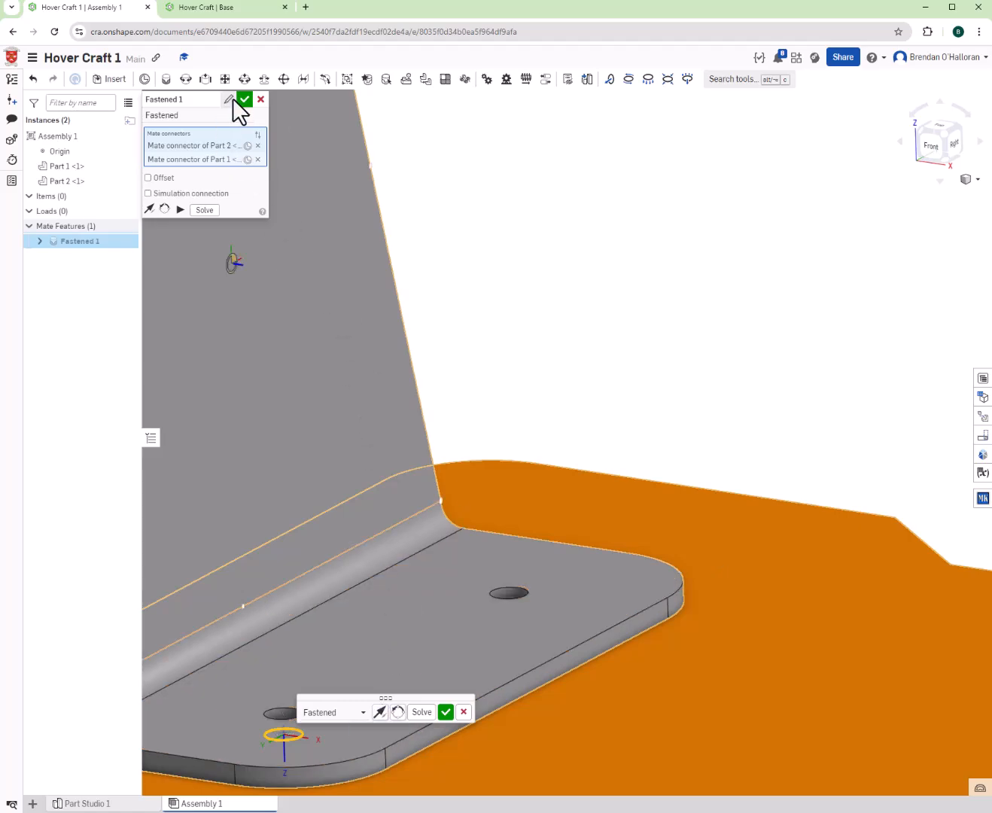
click(244, 99)
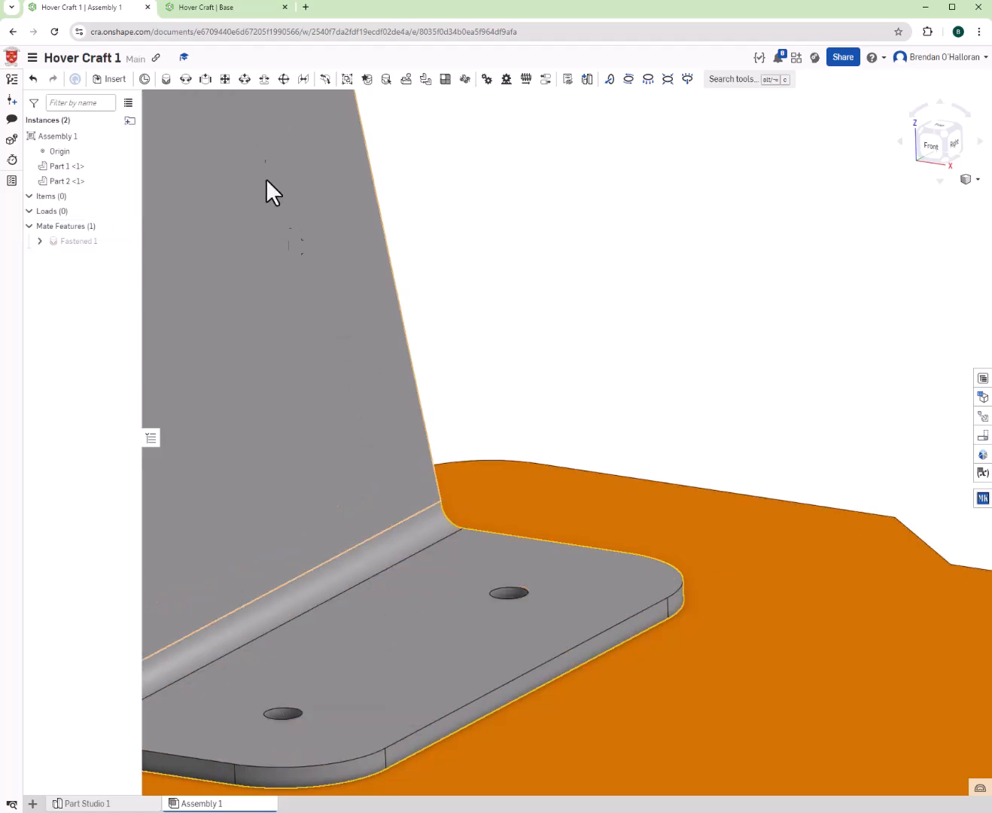
- Inspect how the bracket seats on the base, finishing with the right view of the assembly
middle_drag(296, 246, 150, 131)
middle_drag(286, 193, 333, 202)
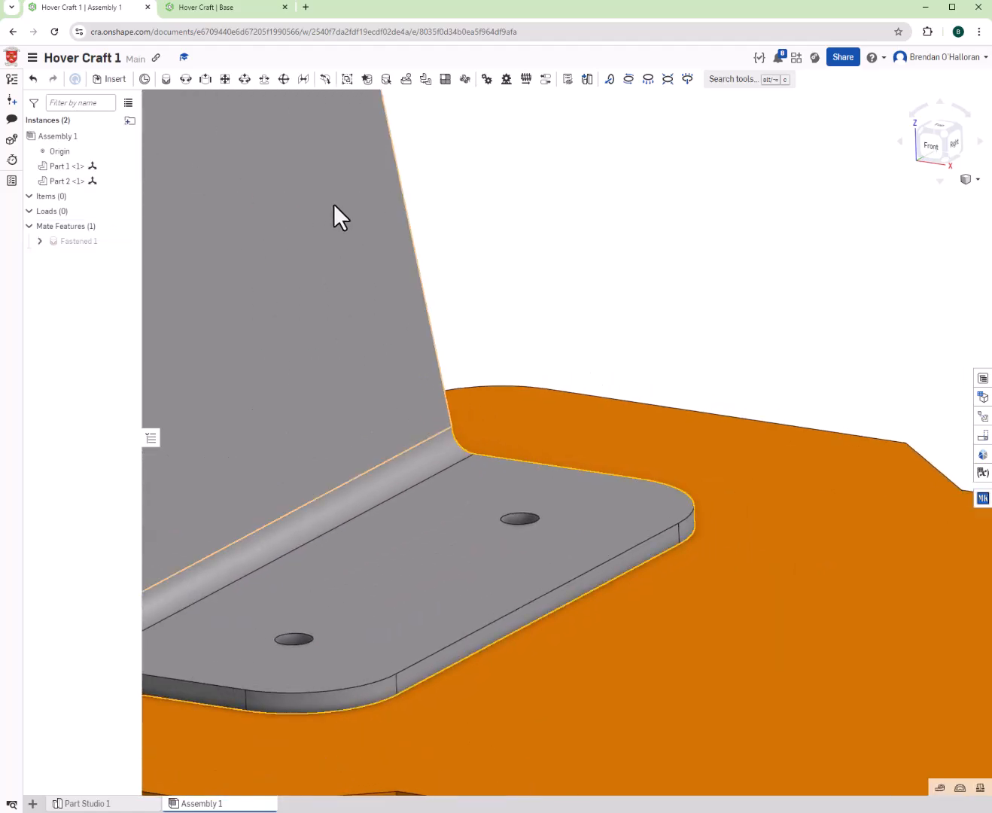
scroll(334, 210, up, 4)
scroll(334, 219, down, 9)
right_drag(227, 345, 204, 341)
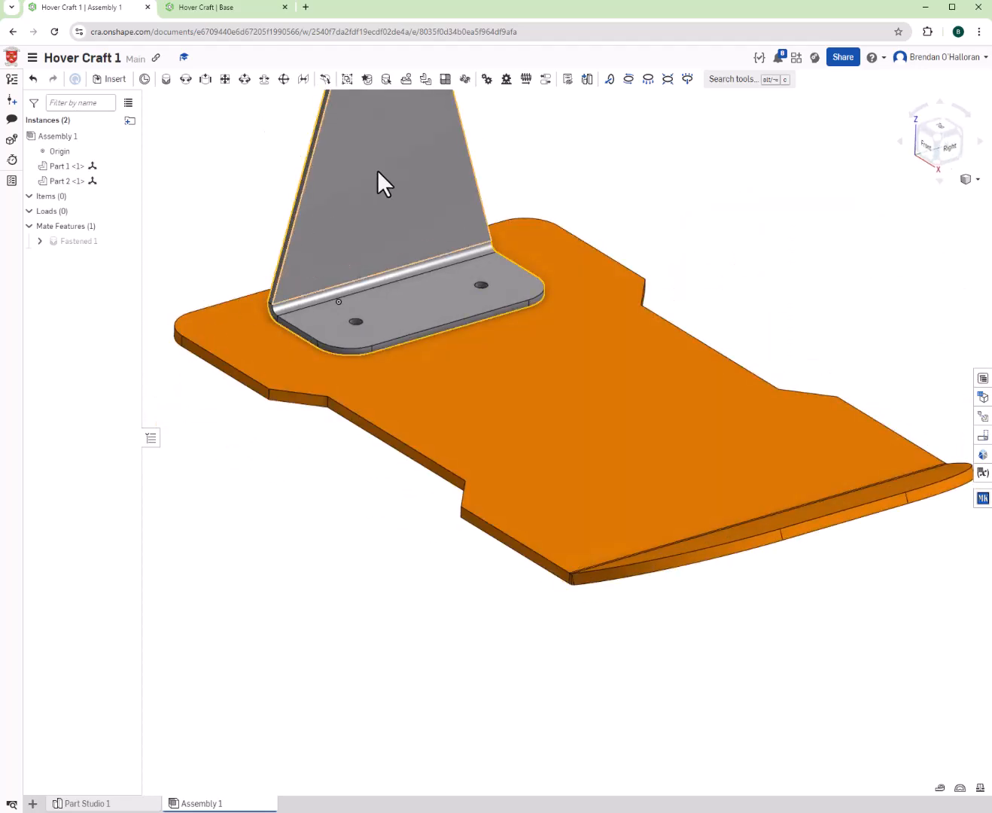
middle_drag(376, 170, 385, 159)
key(shift+4)
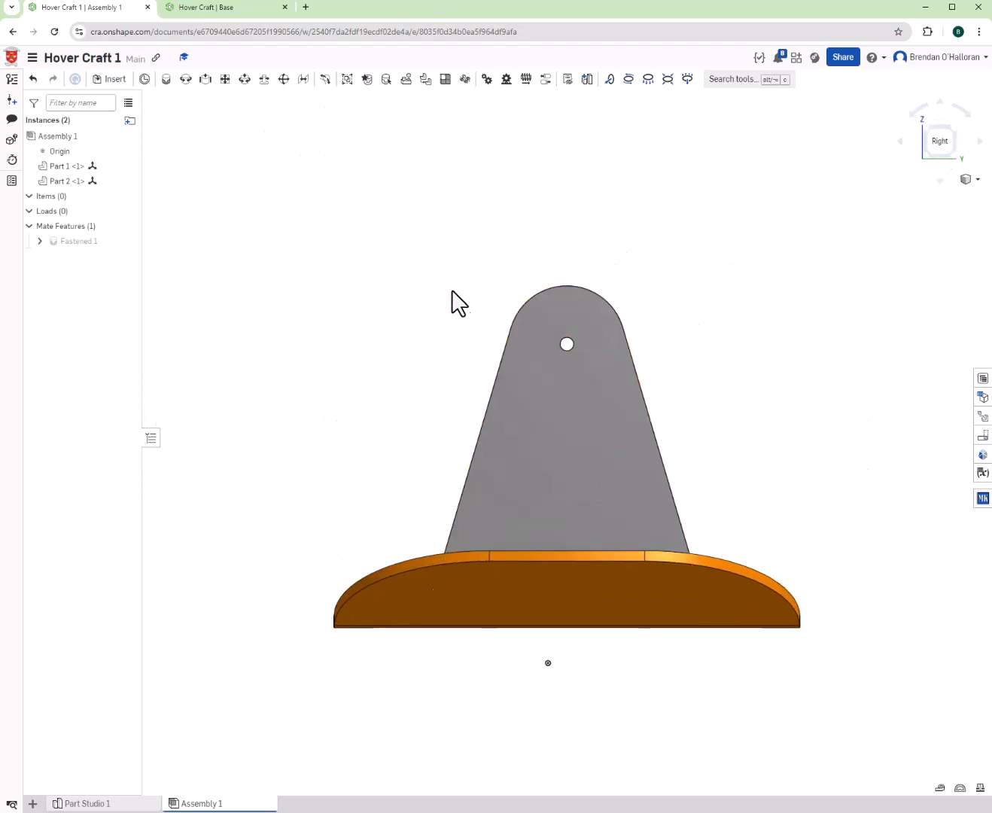
- Search public documents for "6v motor" and insert all of Part Studio 1 from the 6VDC motor document beside the top of the bracket
click(111, 79)
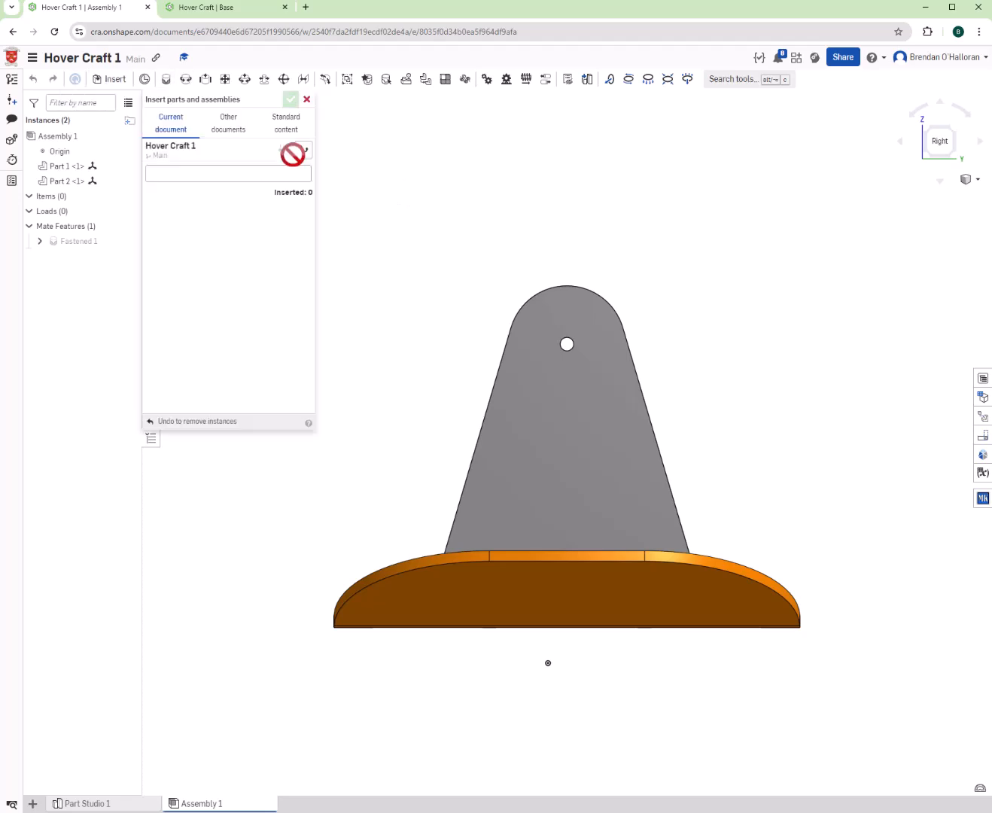
click(224, 136)
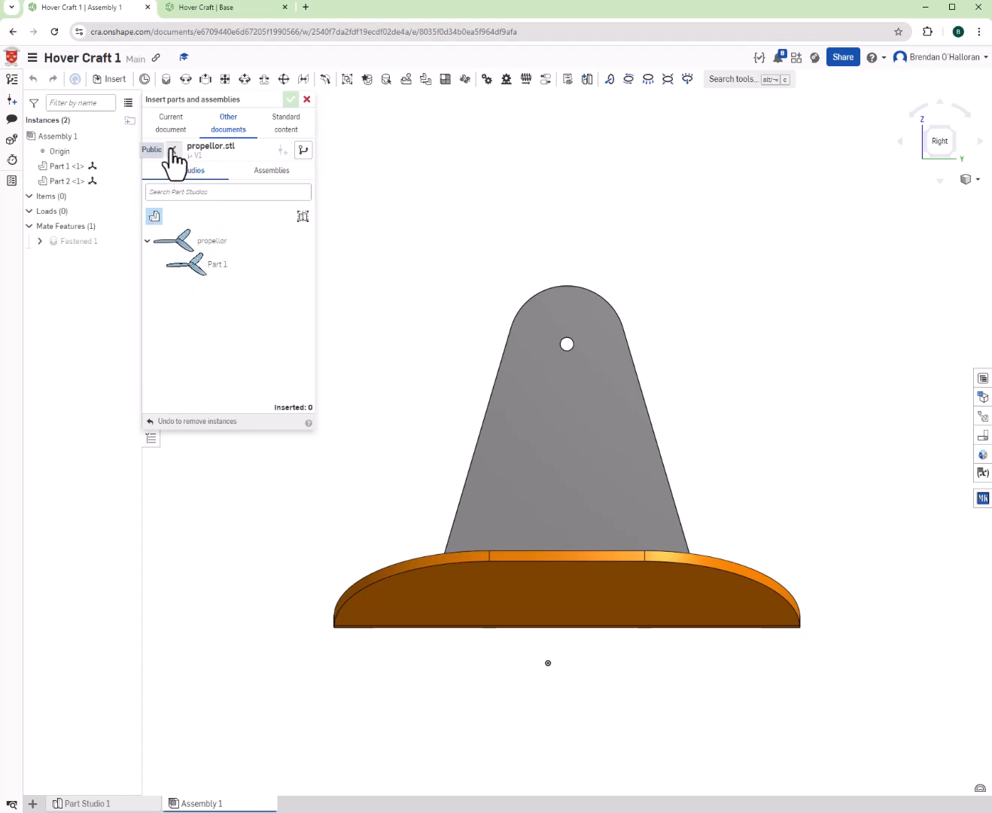
click(173, 155)
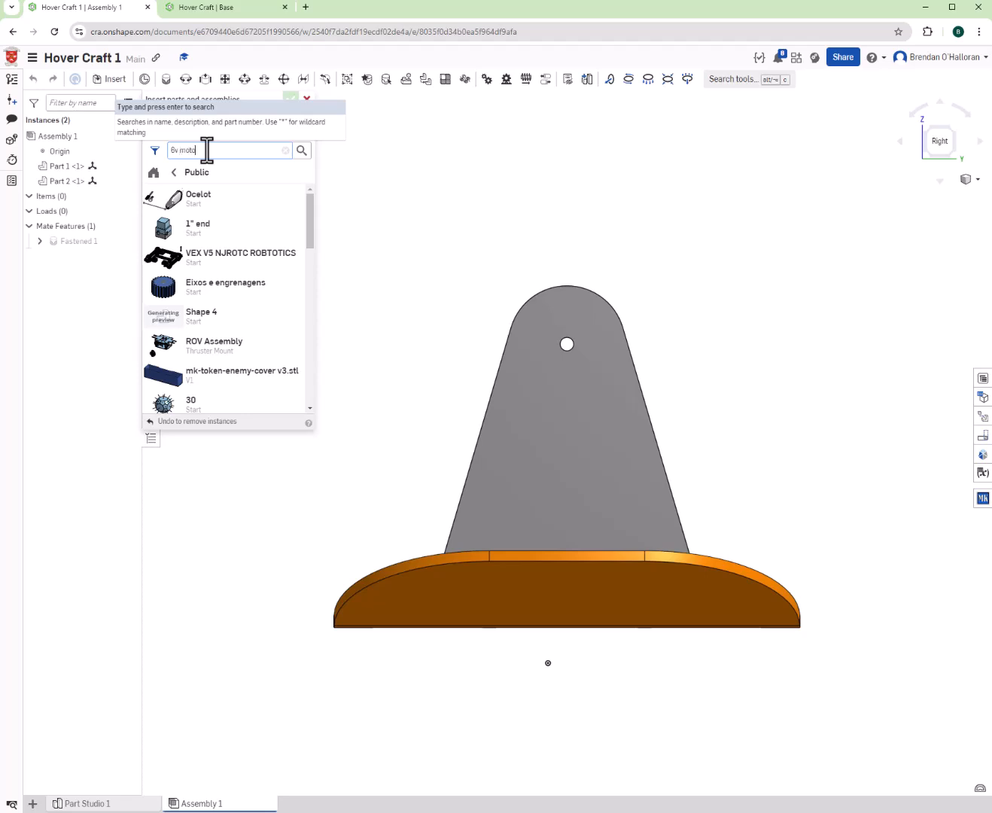
key(Return)
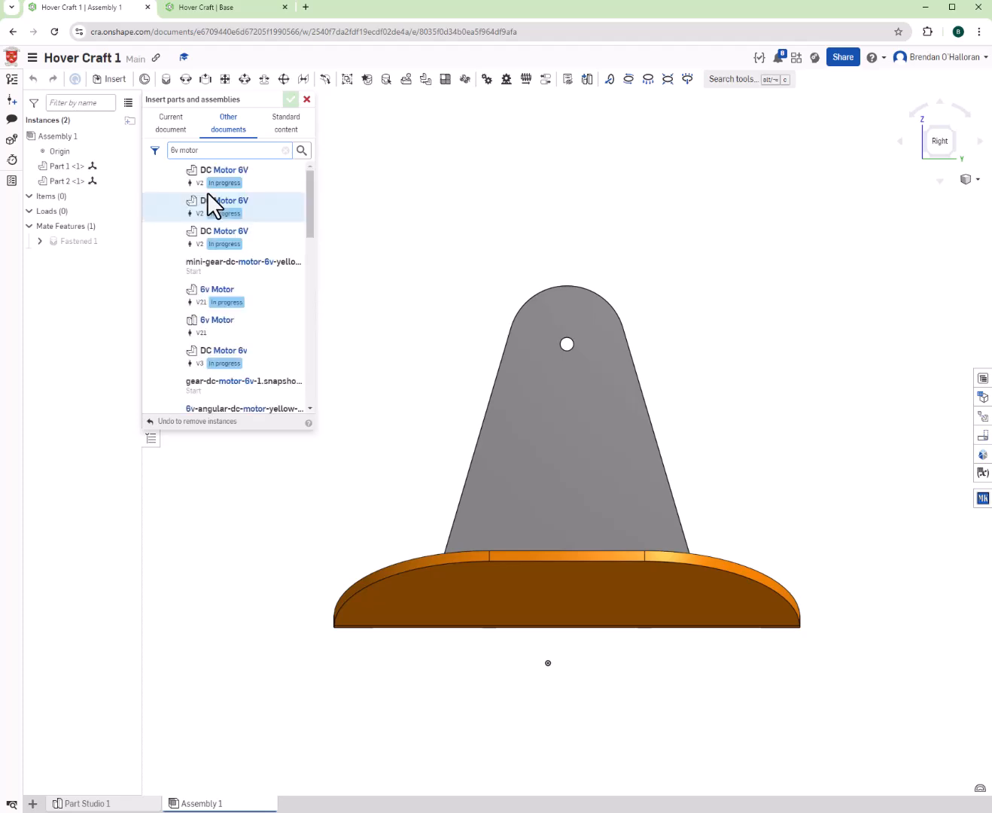
click(164, 209)
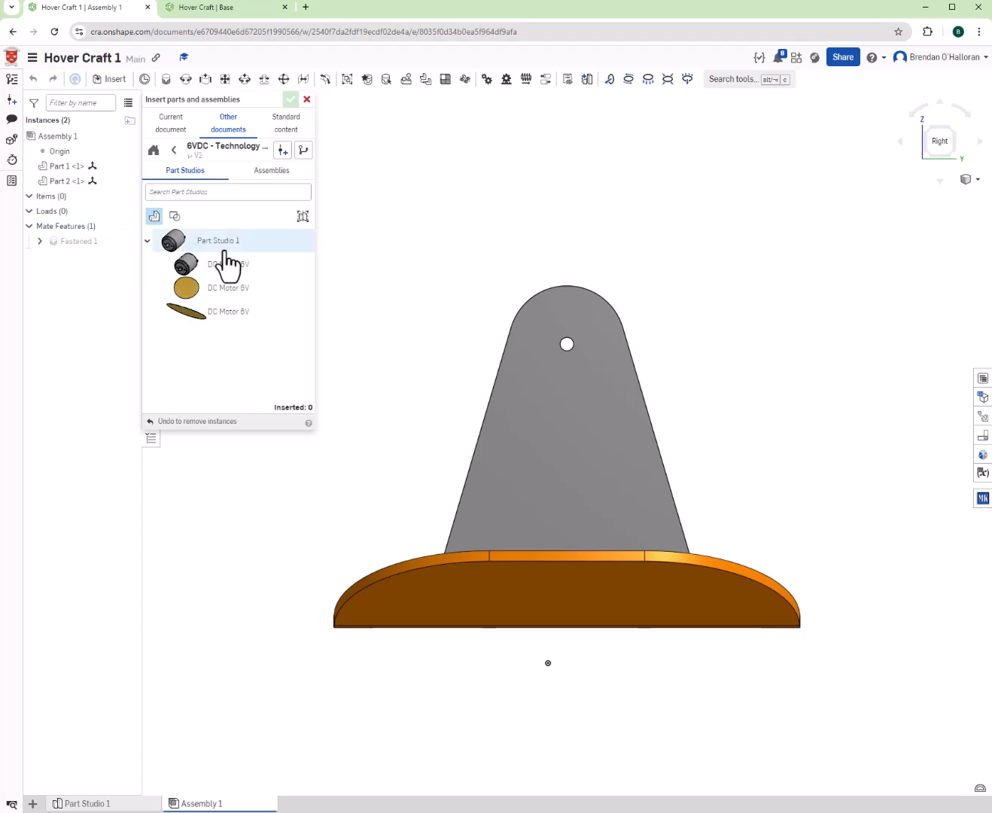
click(211, 242)
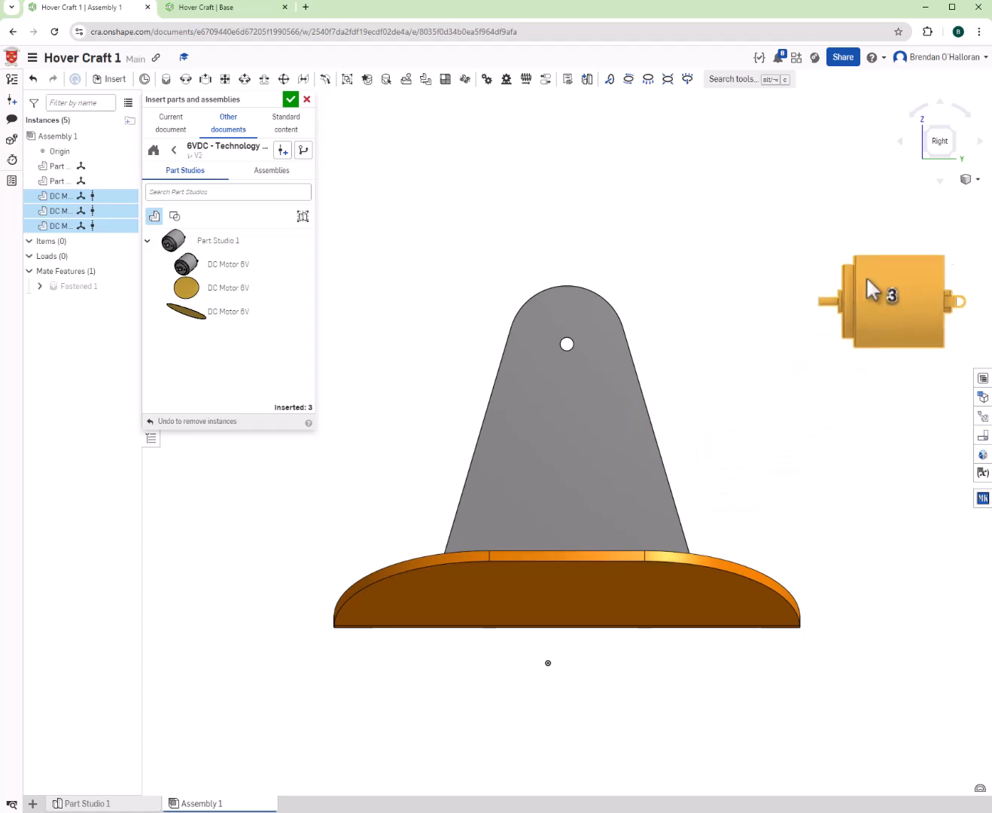
click(837, 266)
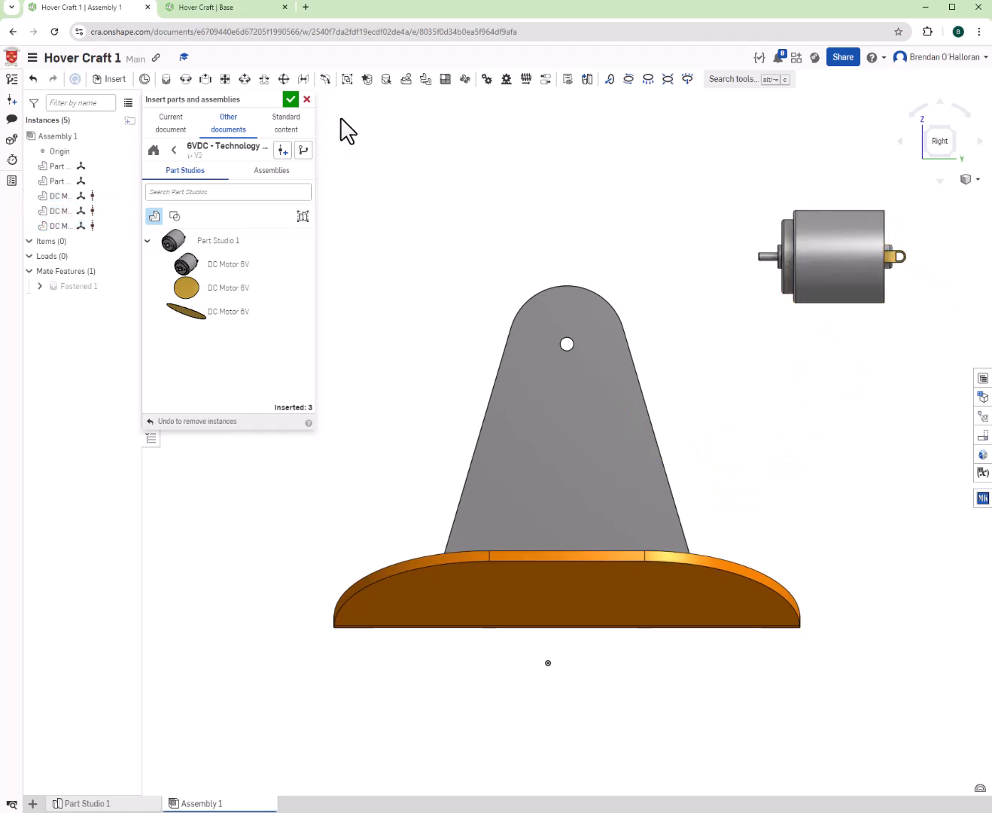
click(291, 100)
right_drag(547, 321, 621, 314)
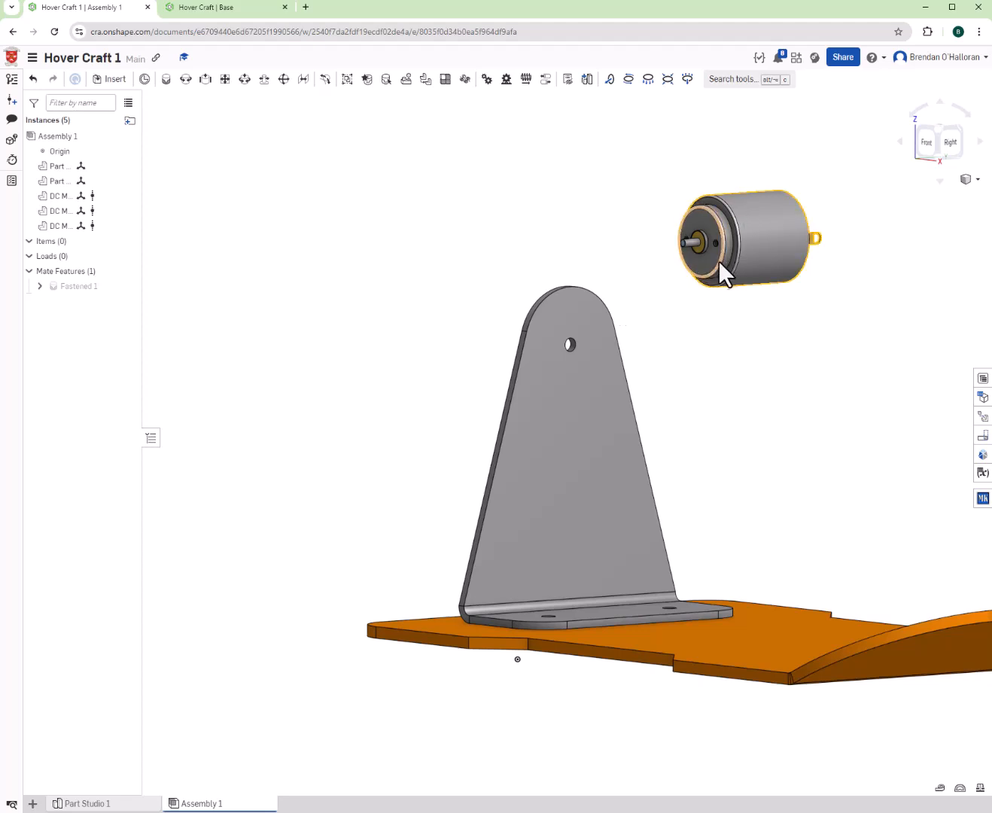
scroll(709, 244, up, 2)
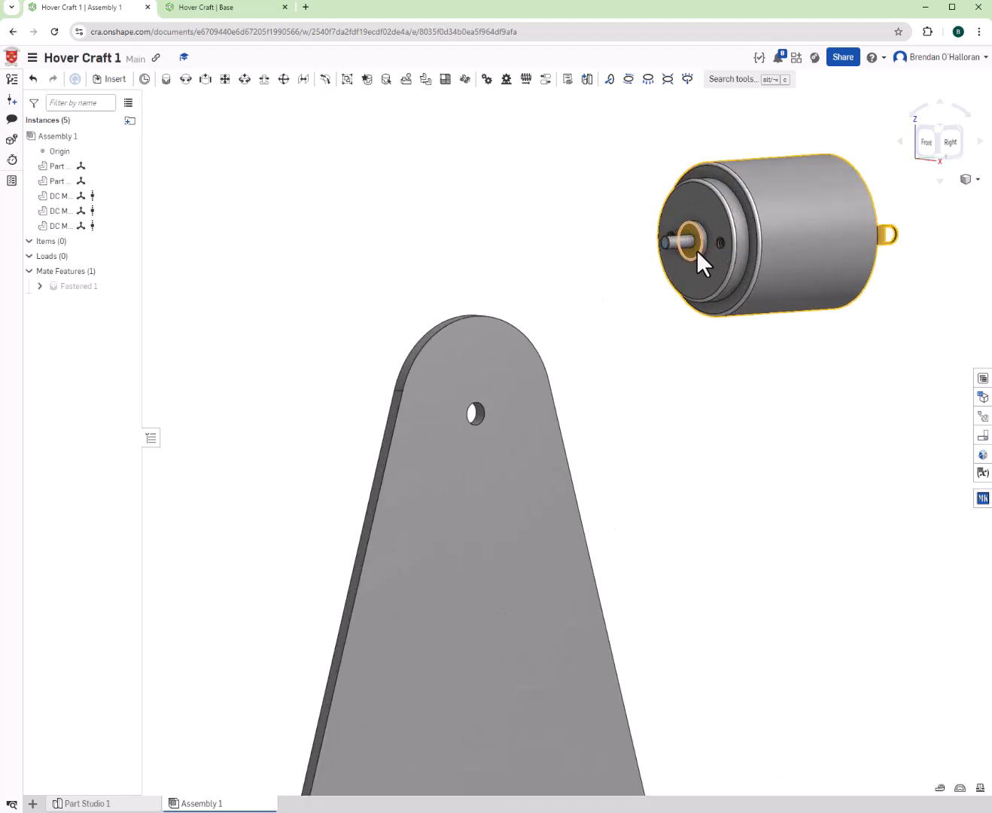
click(696, 255)
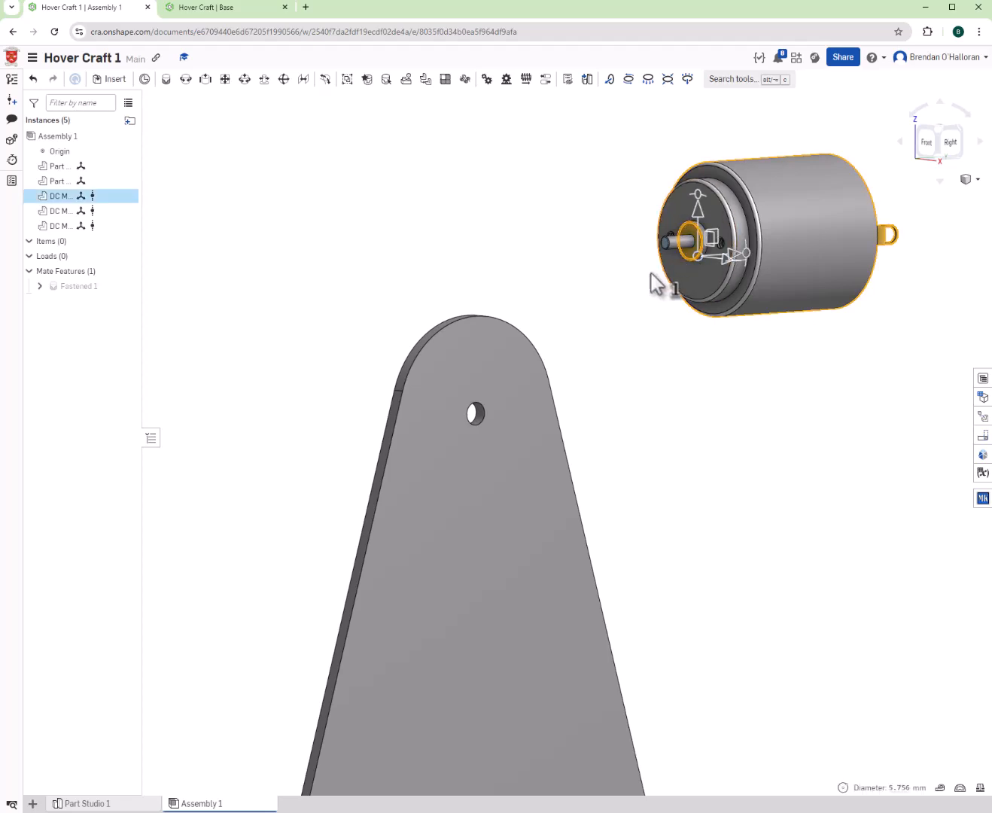
click(466, 417)
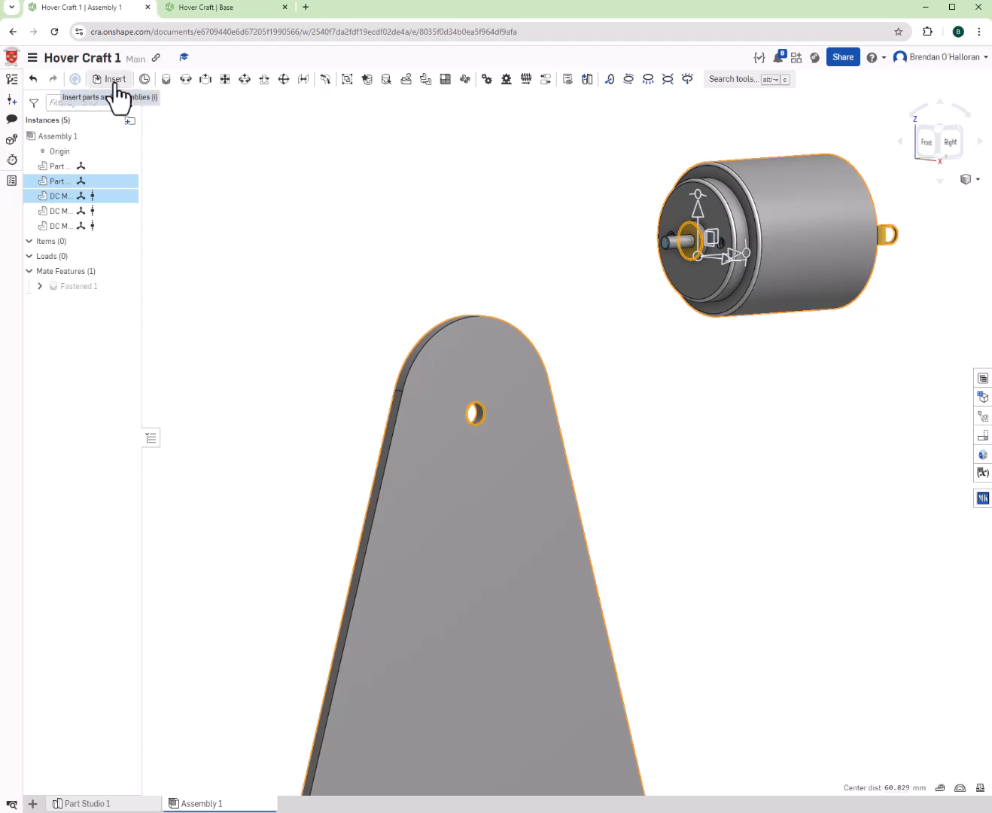
click(166, 80)
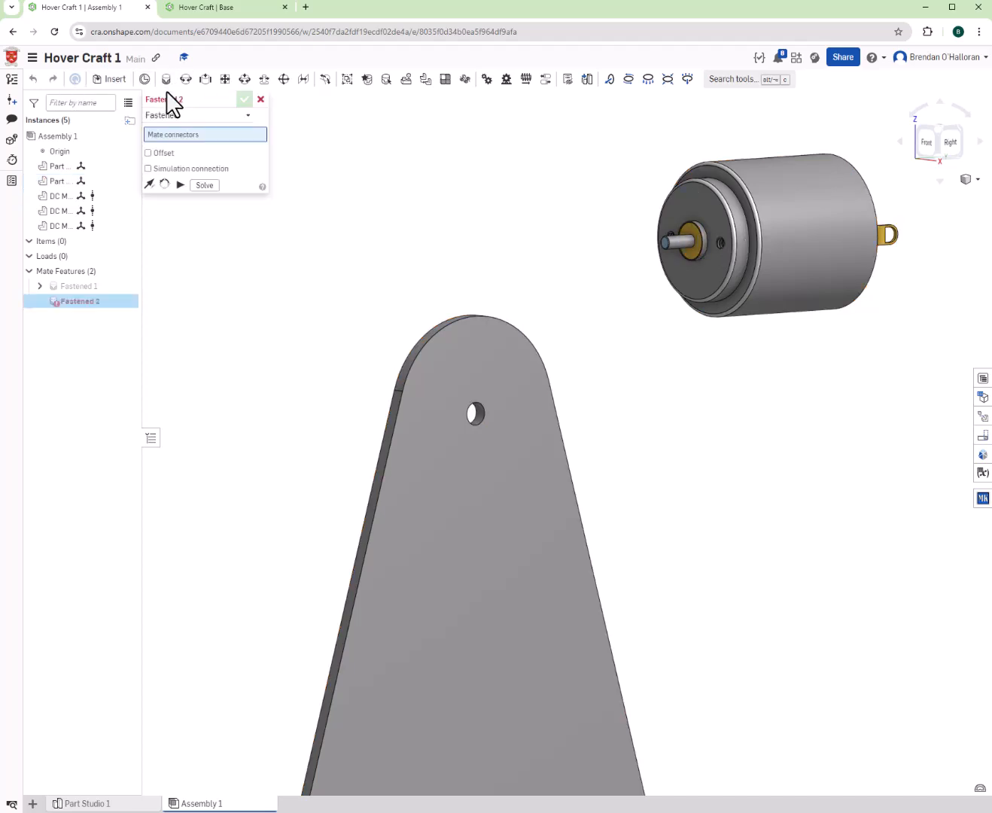
click(260, 98)
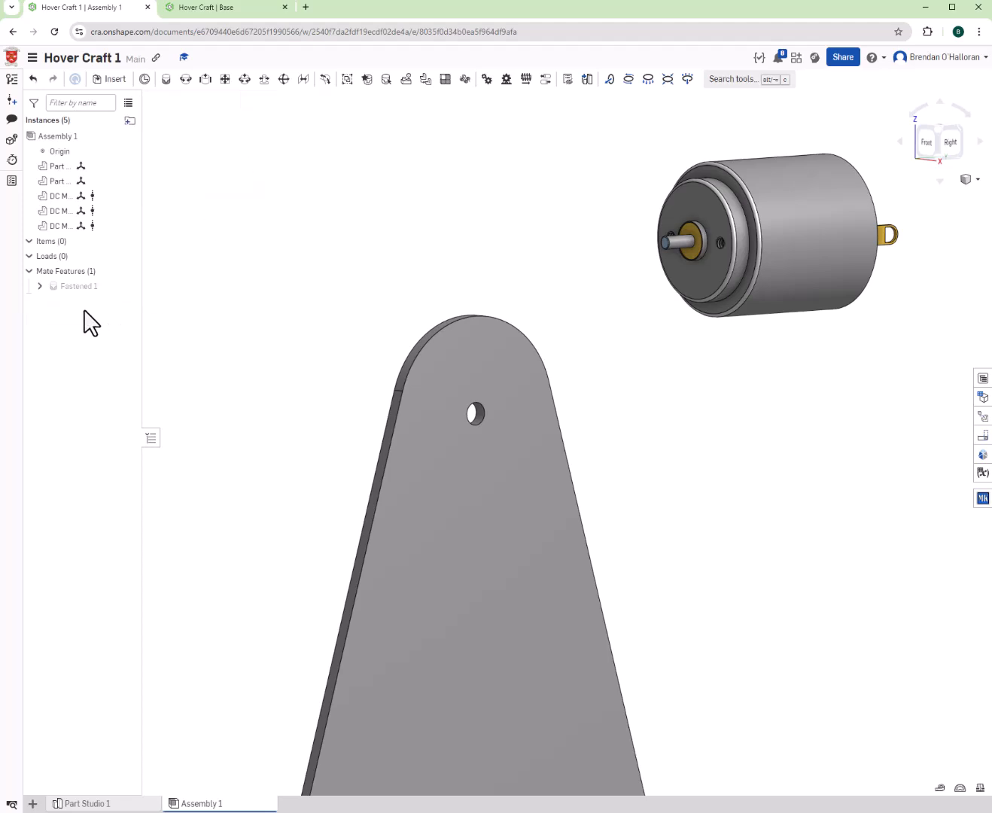
- Add a Cylindrical mate between the motor's brass front boss and the hole near the top of the bracket
click(245, 79)
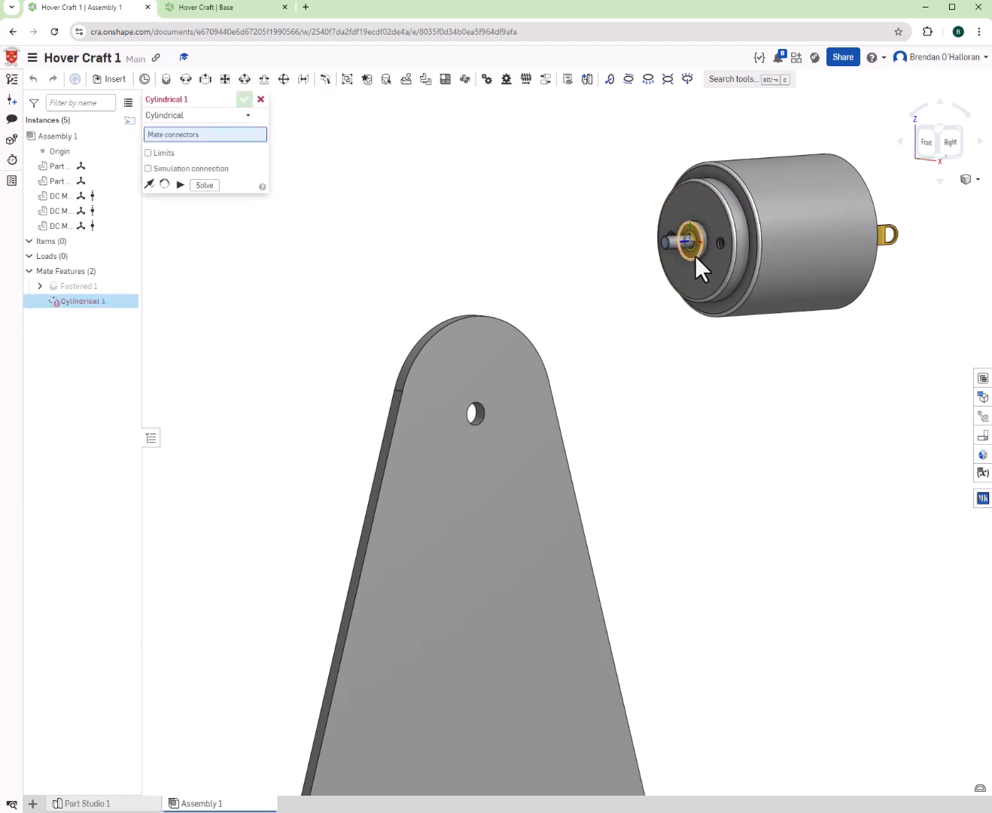
scroll(698, 254, up, 3)
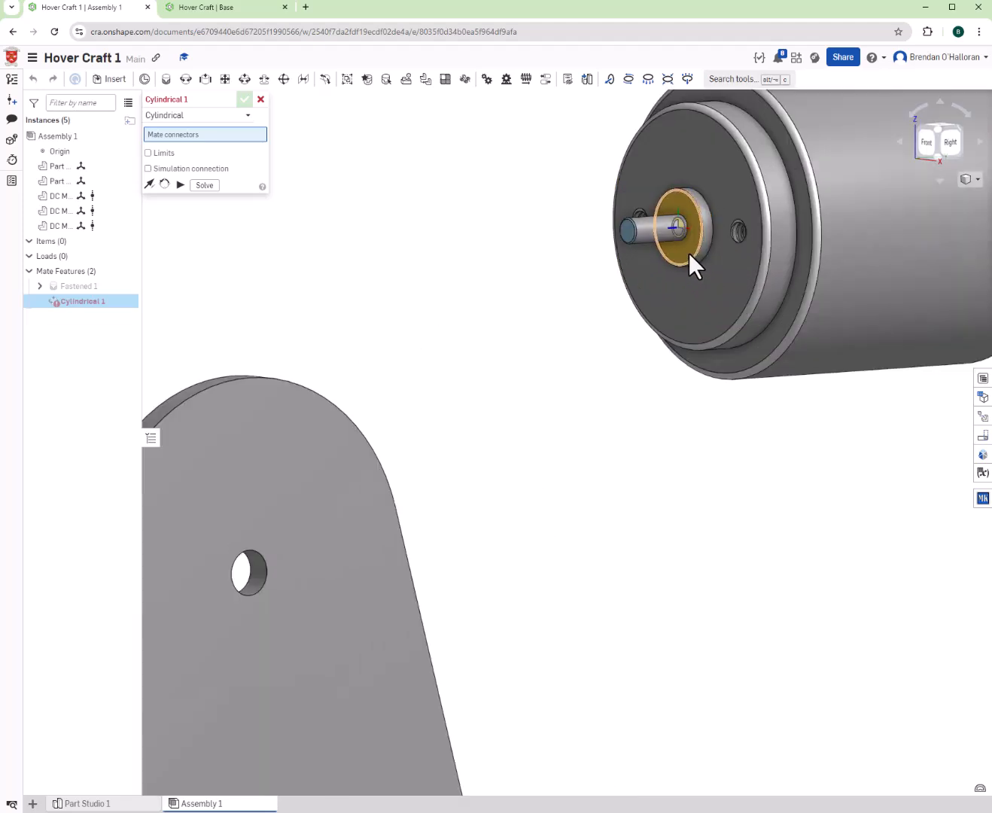
click(690, 257)
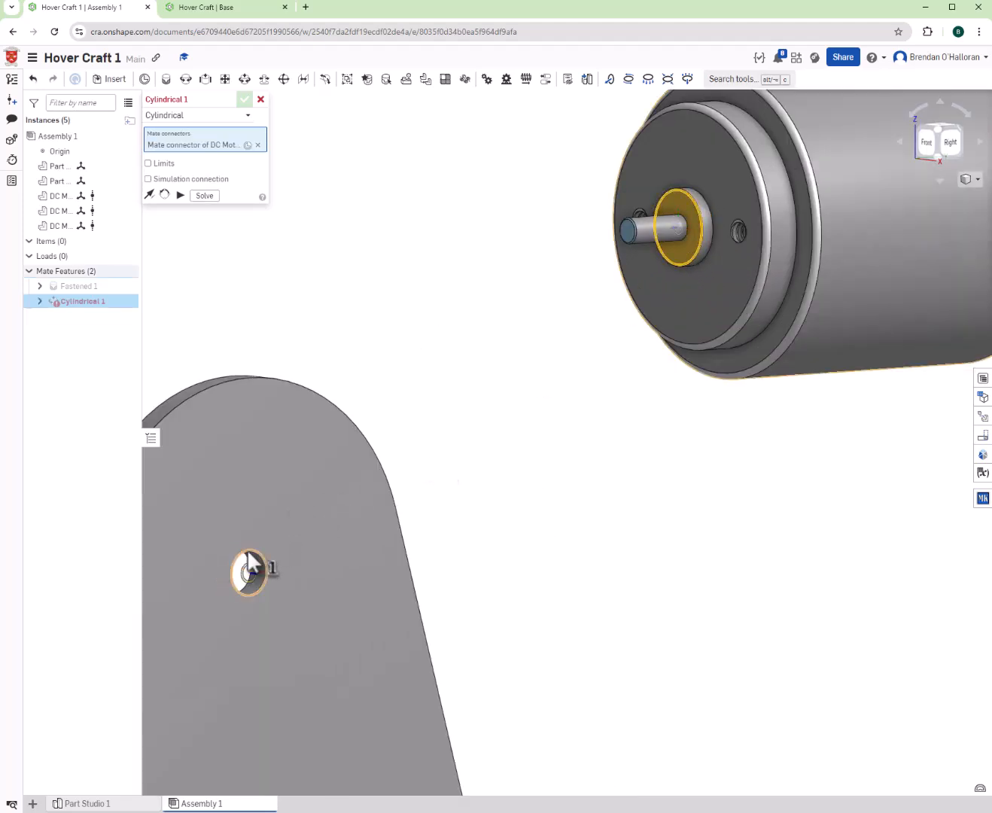
click(250, 563)
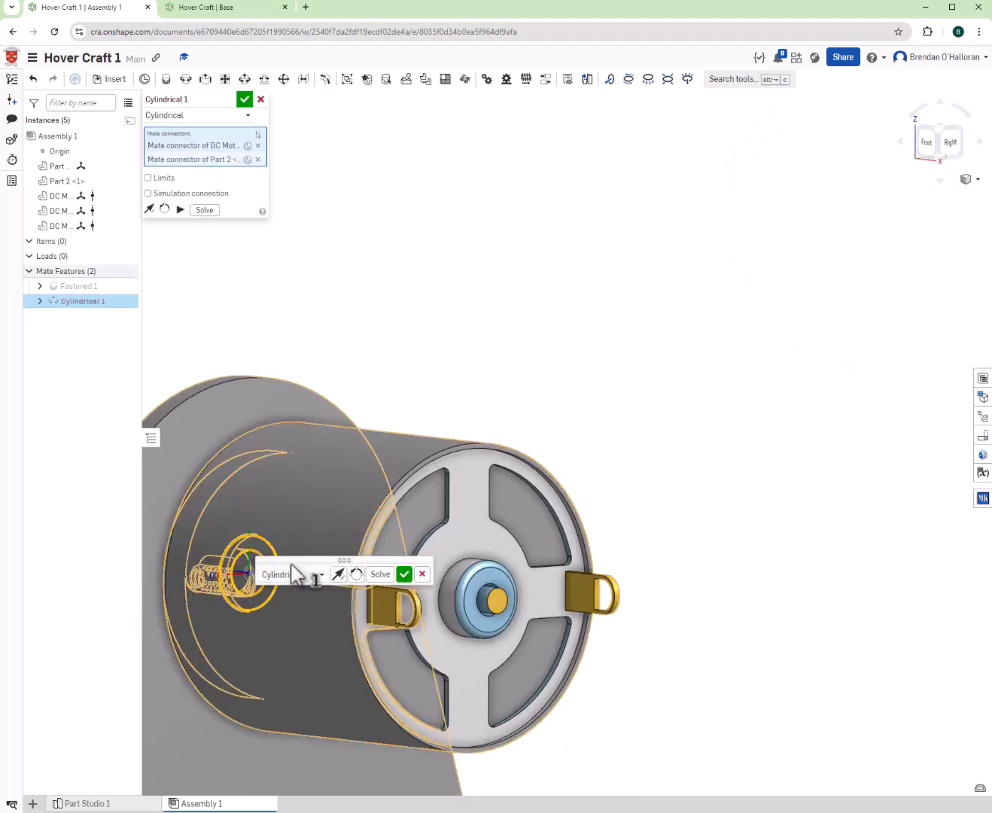
click(404, 573)
- Slide the motor along the cylindrical mate's axis away from the bracket and inspect its alignment from both sides
scroll(420, 553, down, 5)
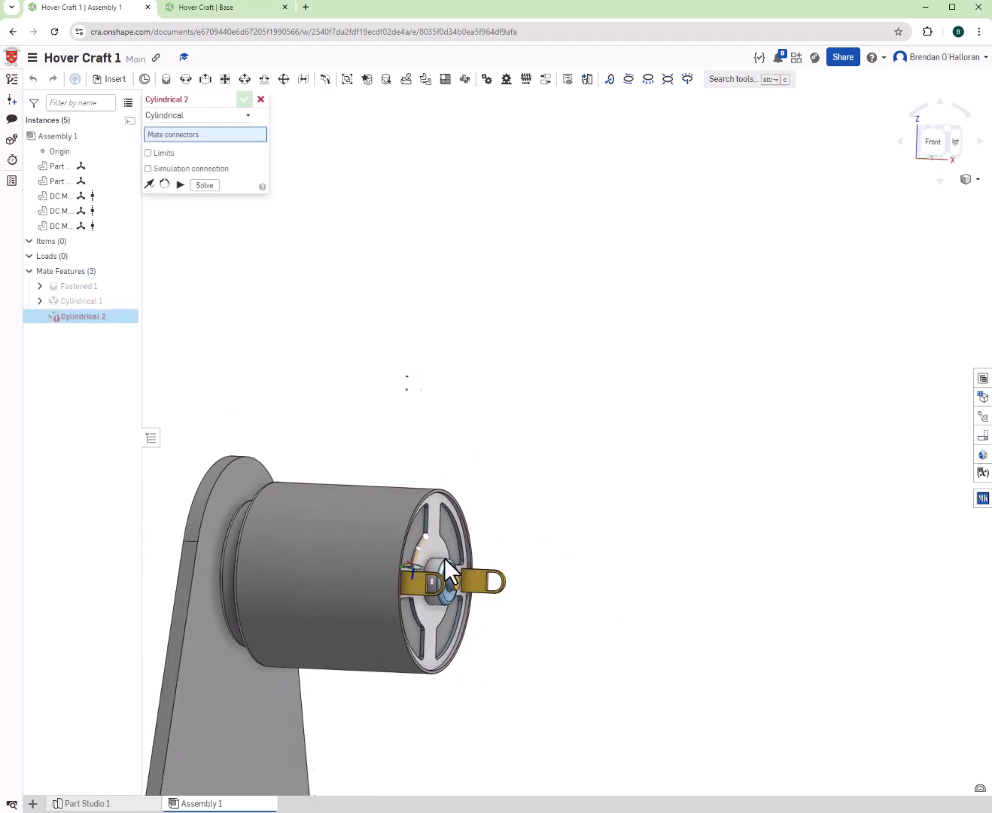
key(shift+1)
drag(348, 565, 491, 567)
scroll(486, 575, down, 4)
right_drag(503, 647, 541, 680)
scroll(528, 671, down, 5)
scroll(527, 670, up, 6)
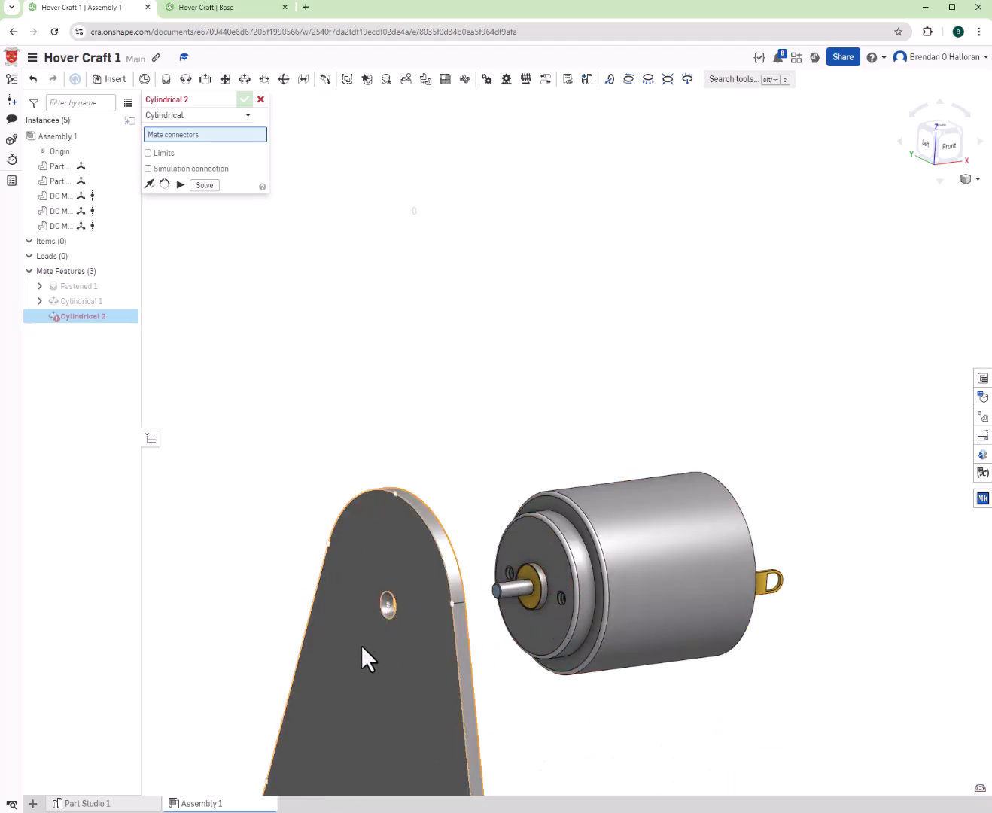
scroll(404, 634, down, 2)
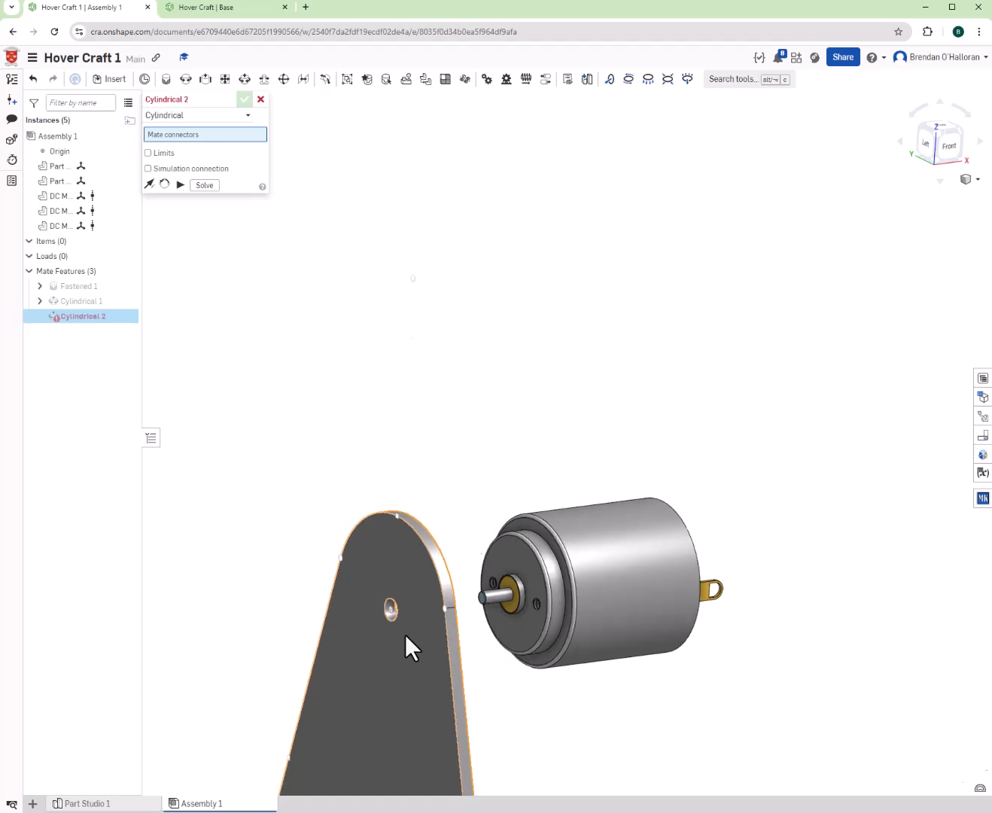
right_drag(403, 635, 322, 638)
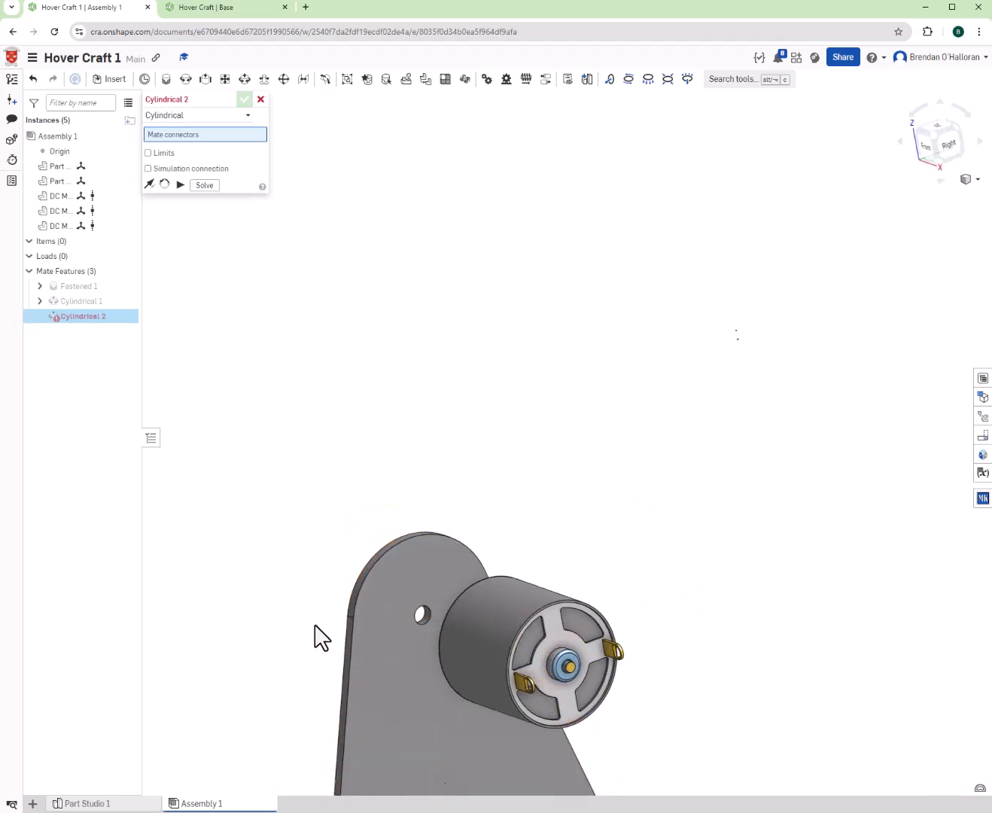
- Discard the empty second cylindrical mate and pull the motor clear of the bracket along its axis
click(260, 99)
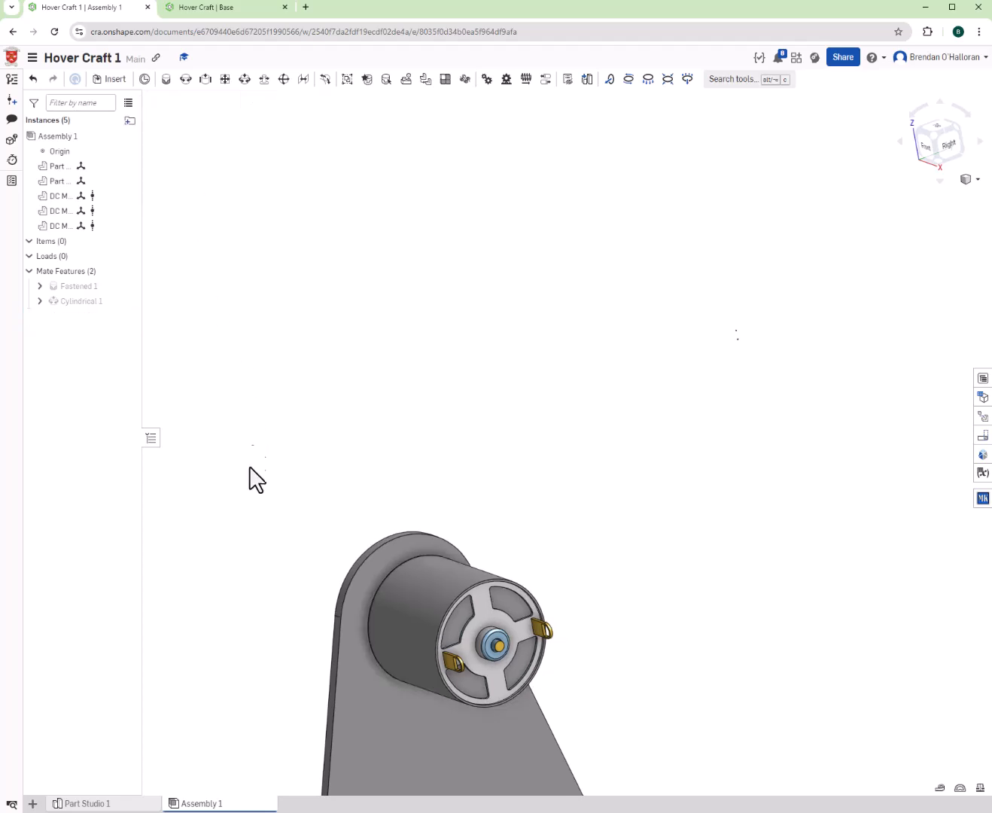
right_drag(407, 594, 433, 614)
drag(432, 614, 635, 645)
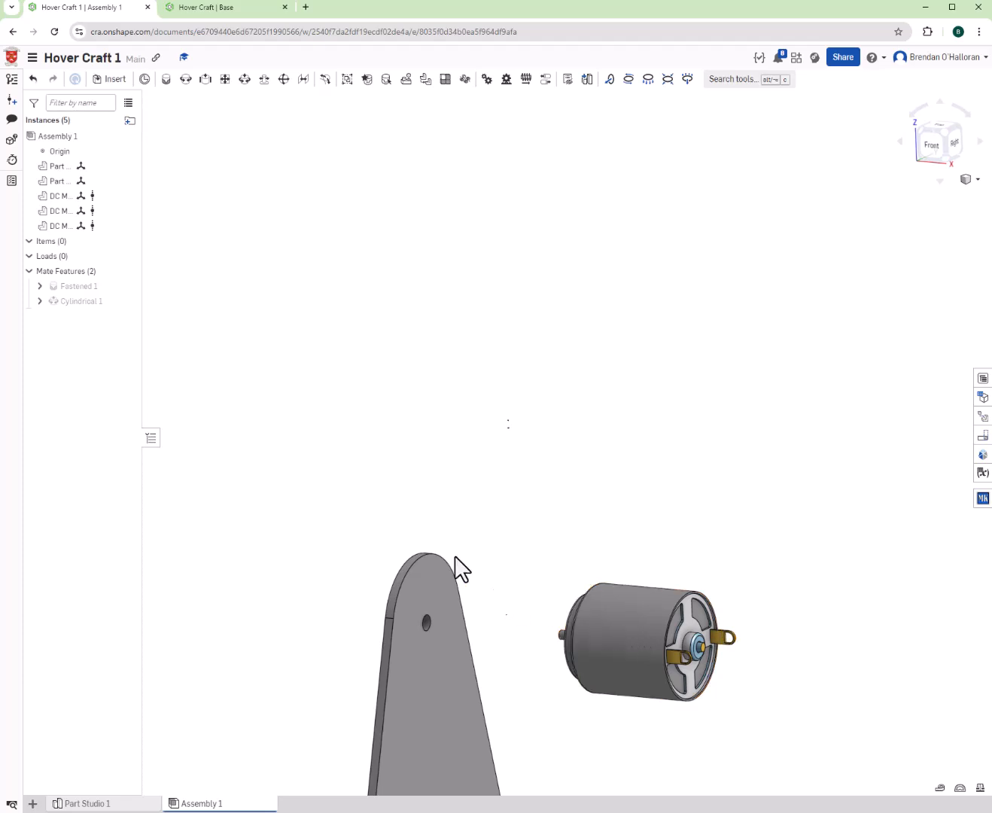
scroll(387, 605, down, 4)
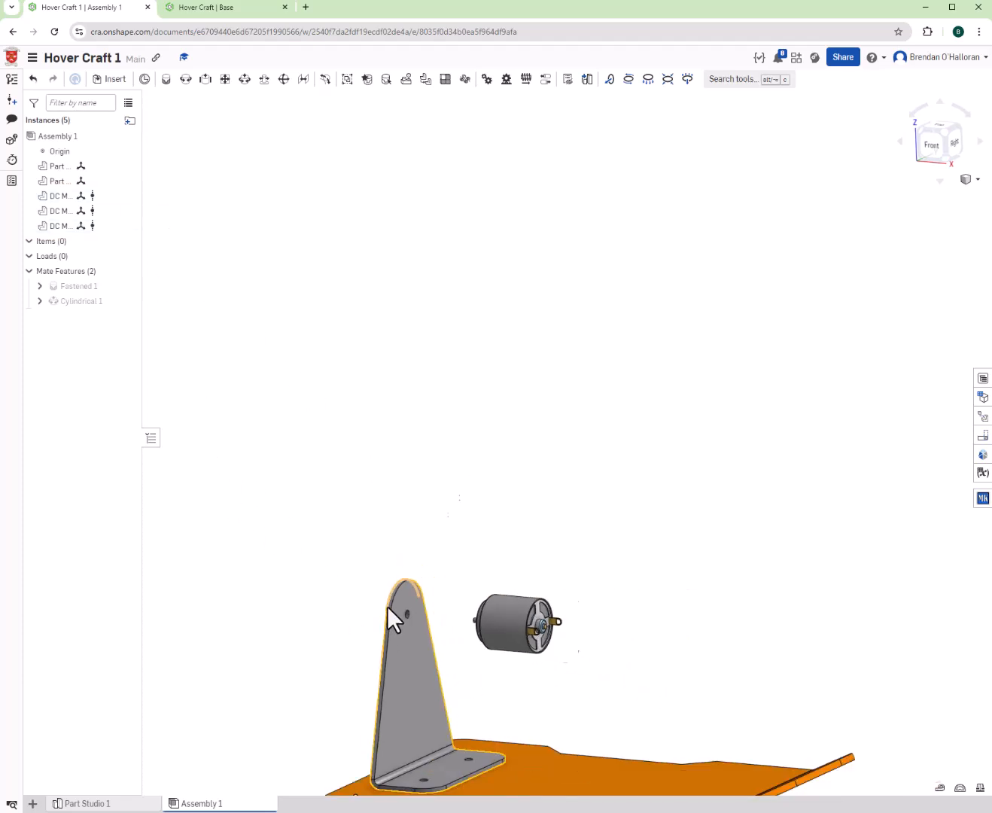
- Edit the bracket in the context of the assembly and start a sketch on its upright face on the motor side
right_click(420, 660)
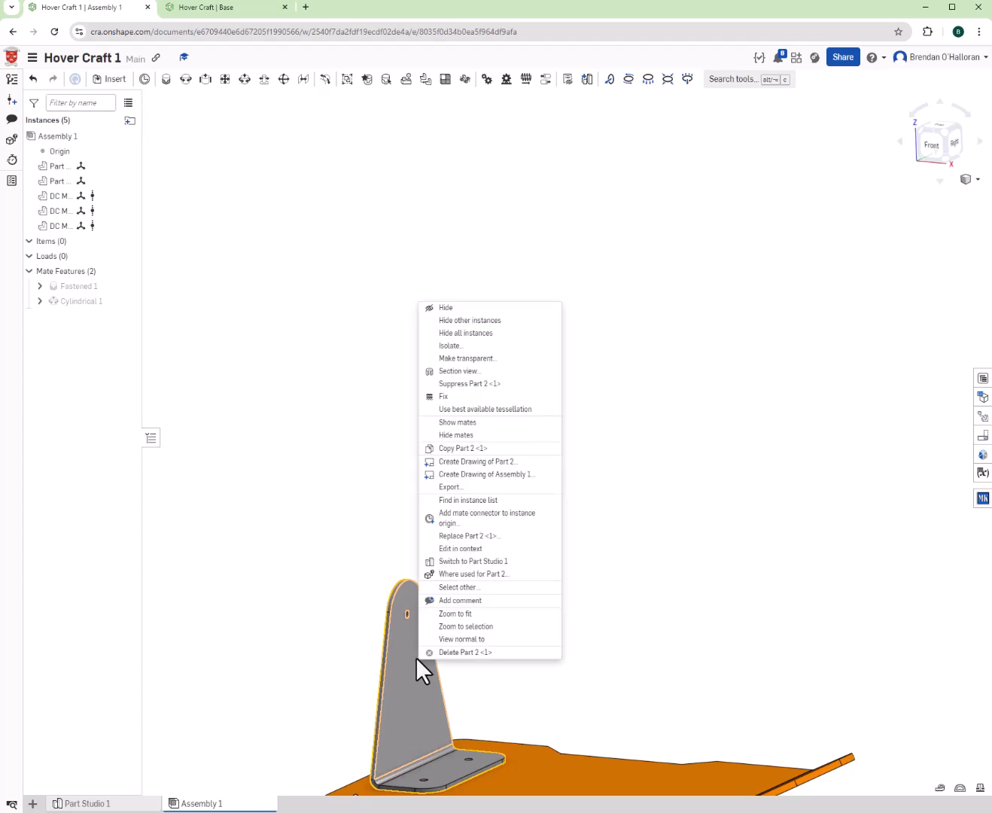
click(454, 548)
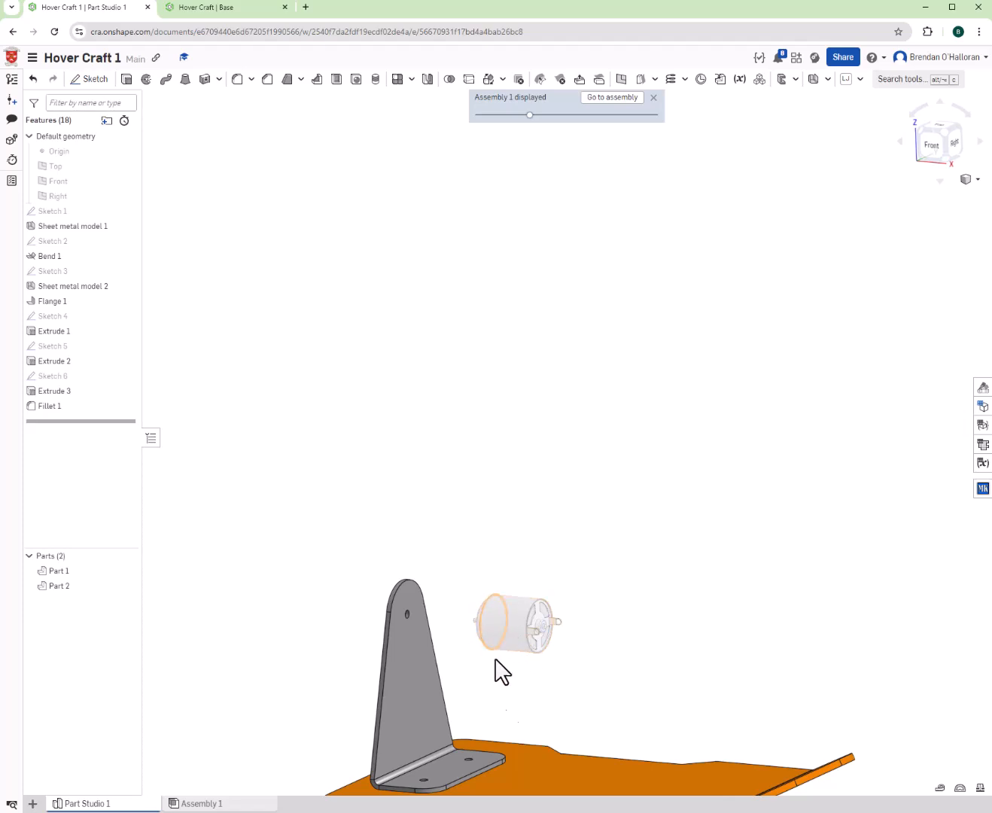
right_drag(558, 704, 653, 714)
scroll(518, 707, up, 3)
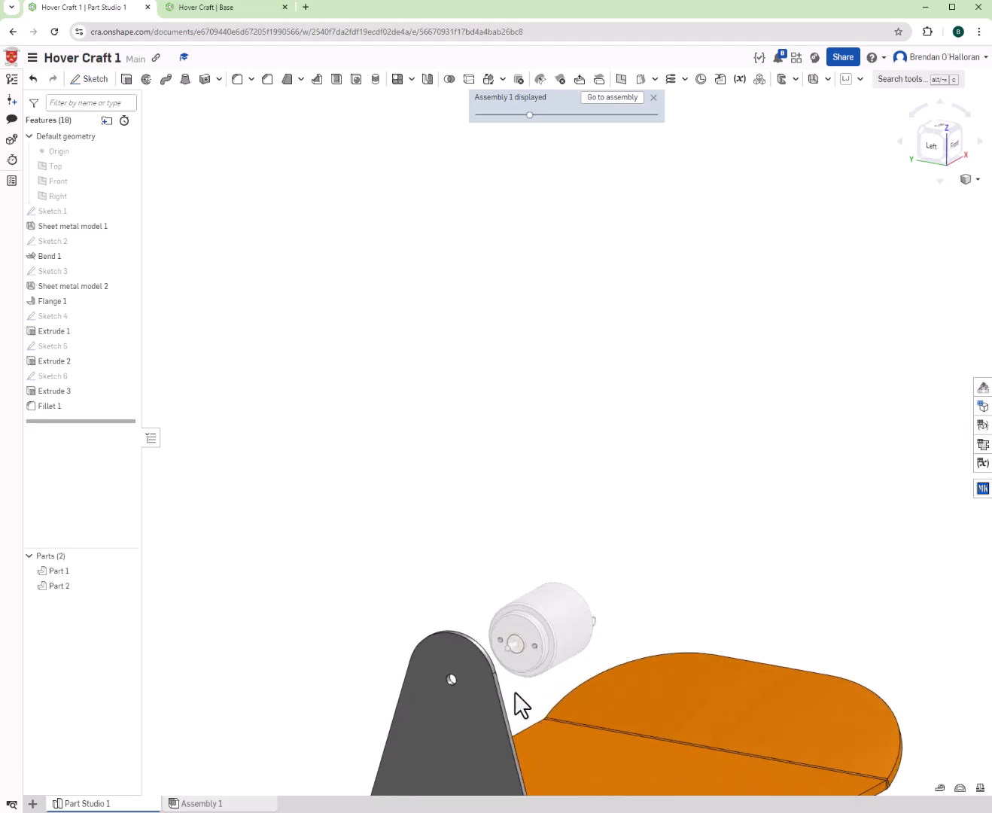
click(93, 79)
right_drag(279, 321, 194, 359)
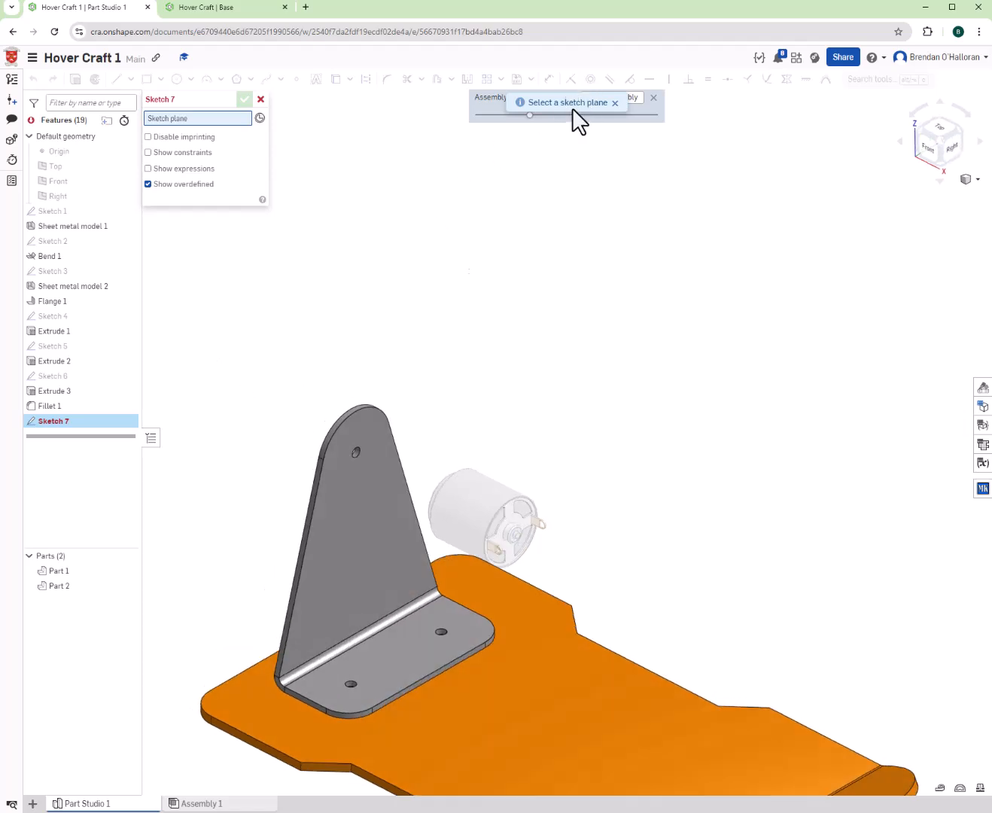
click(369, 516)
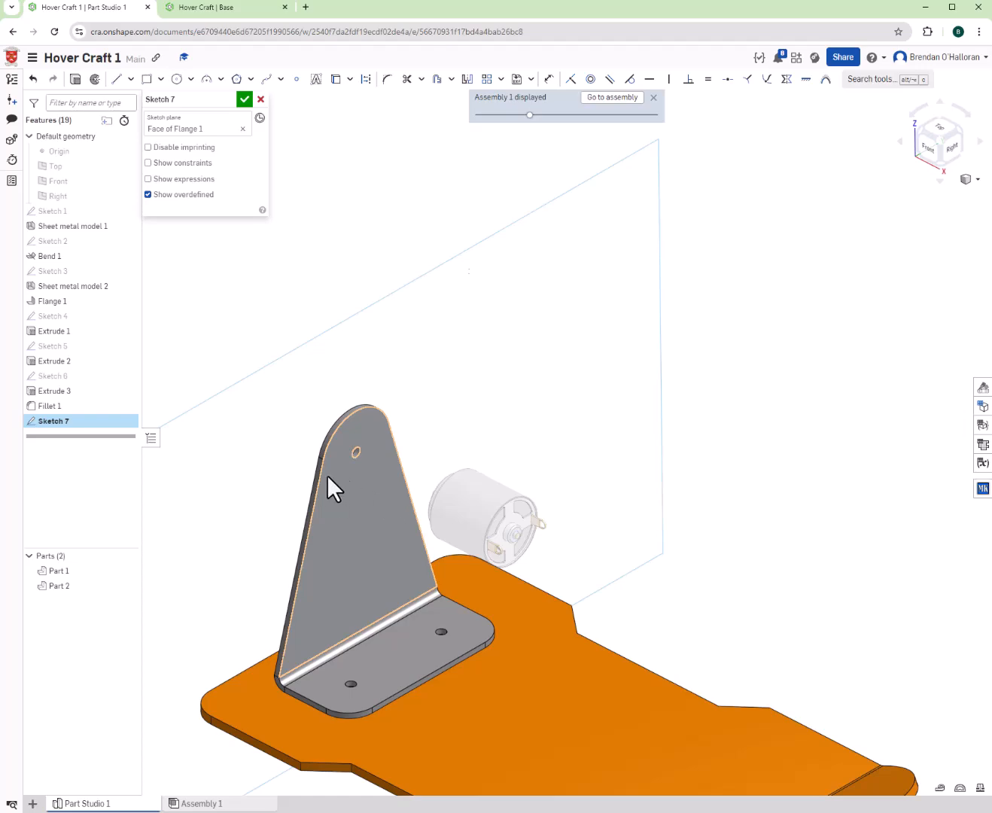
- Project the circular edges of the motor's two threaded mounting holes onto the bracket sketch with the Use tool
right_drag(383, 469, 510, 466)
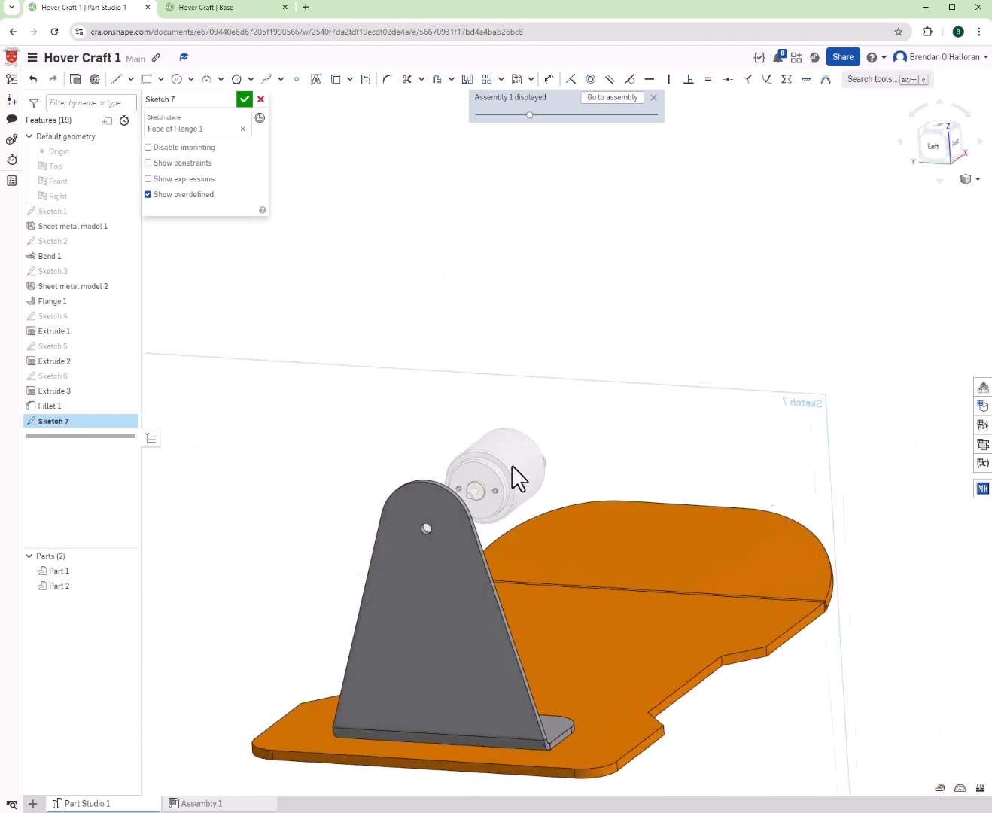
scroll(500, 503, up, 6)
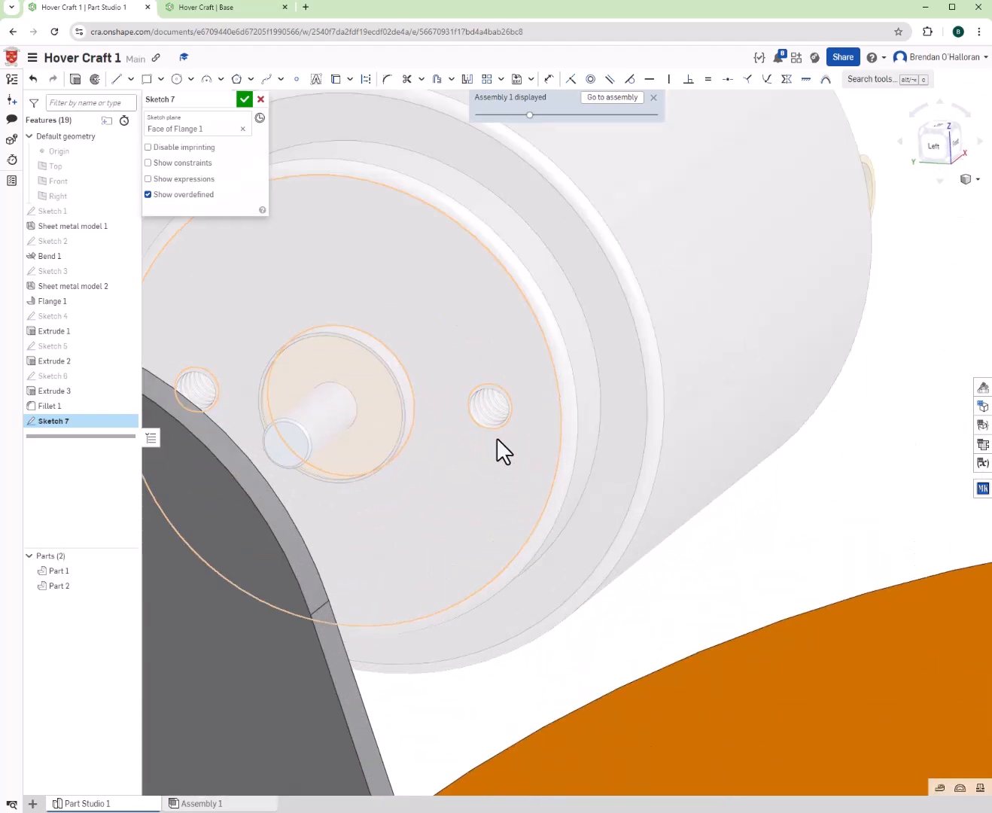
mouse_move(499, 428)
right_down()
mouse_move(516, 430)
mouse_move(503, 420)
right_up()
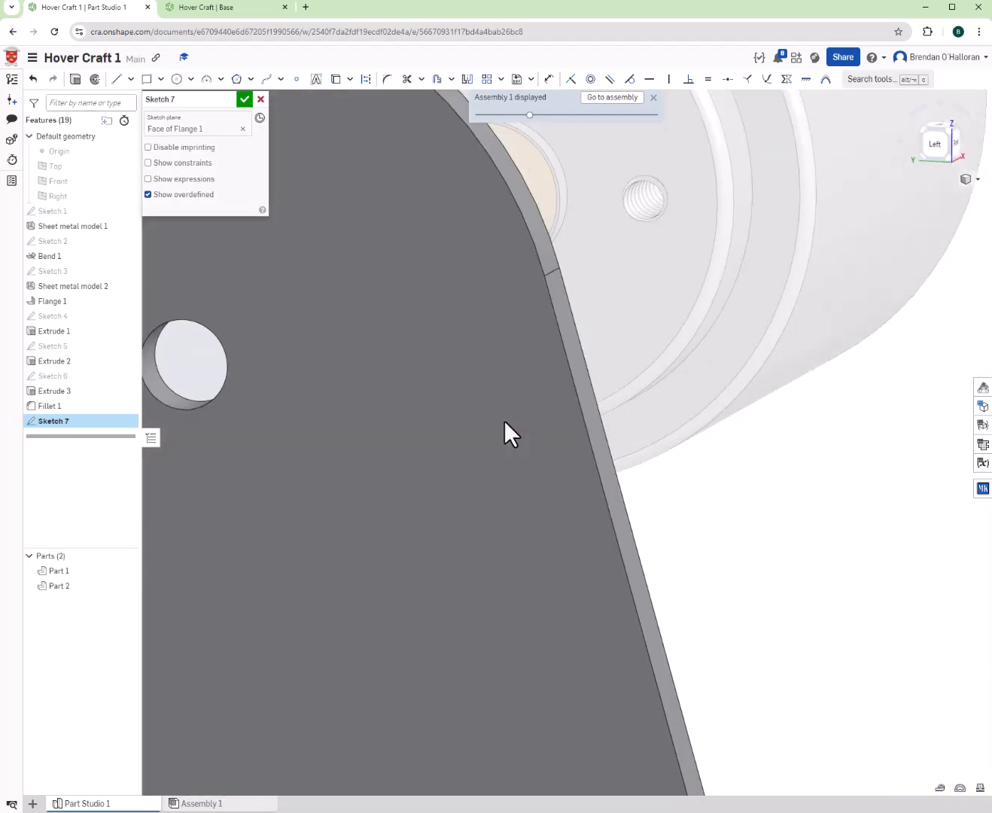
scroll(629, 184, up, 6)
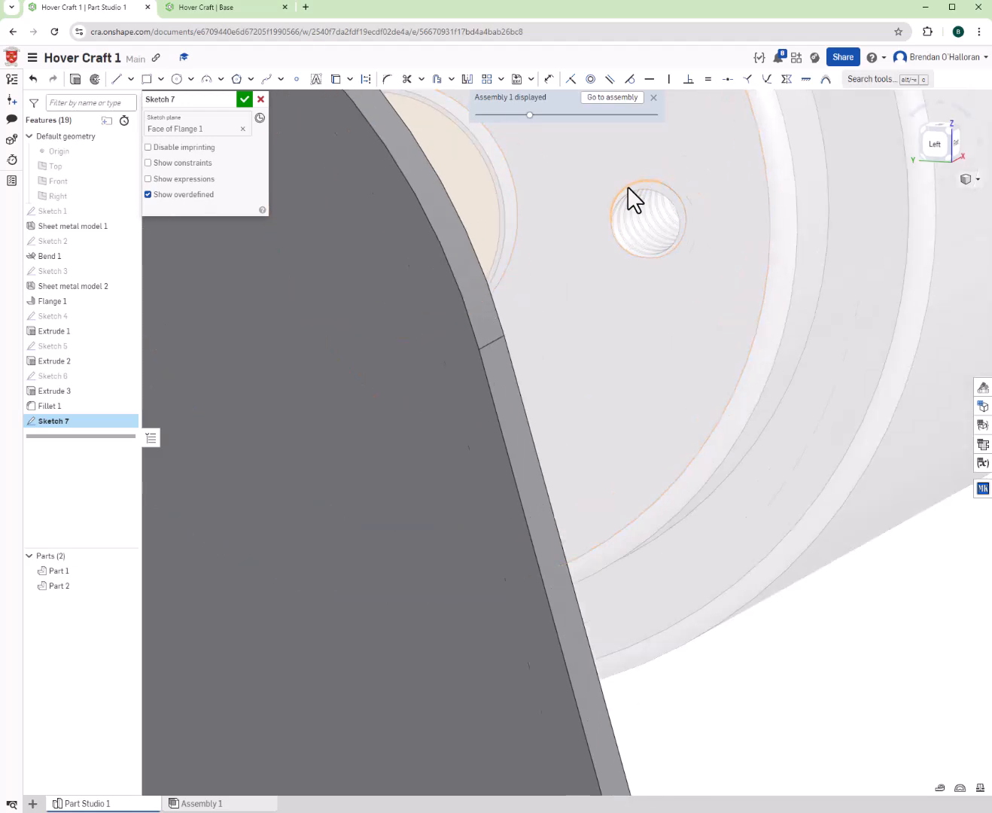
click(627, 187)
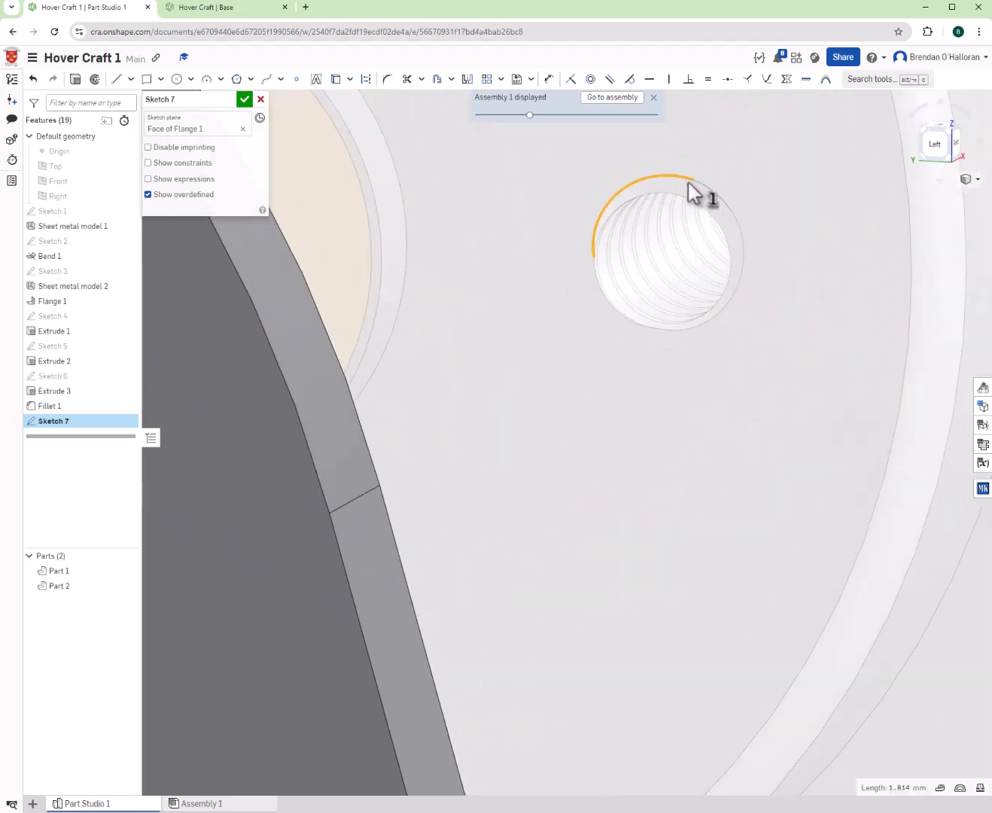
click(741, 246)
click(739, 280)
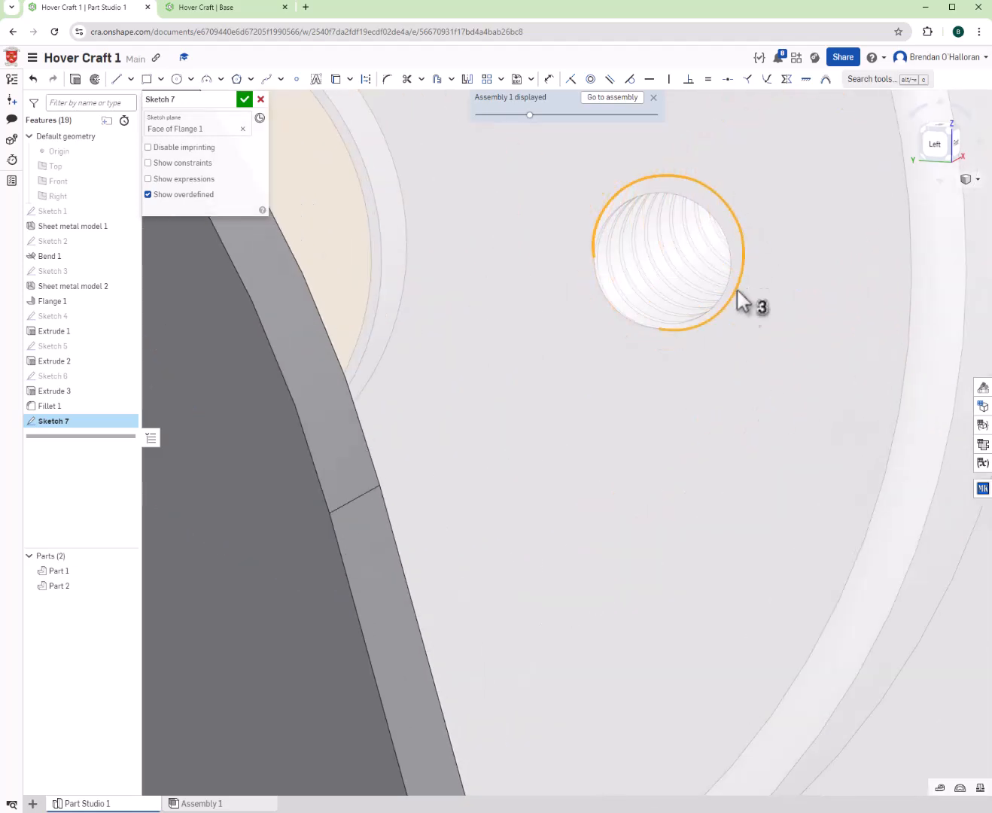
click(628, 324)
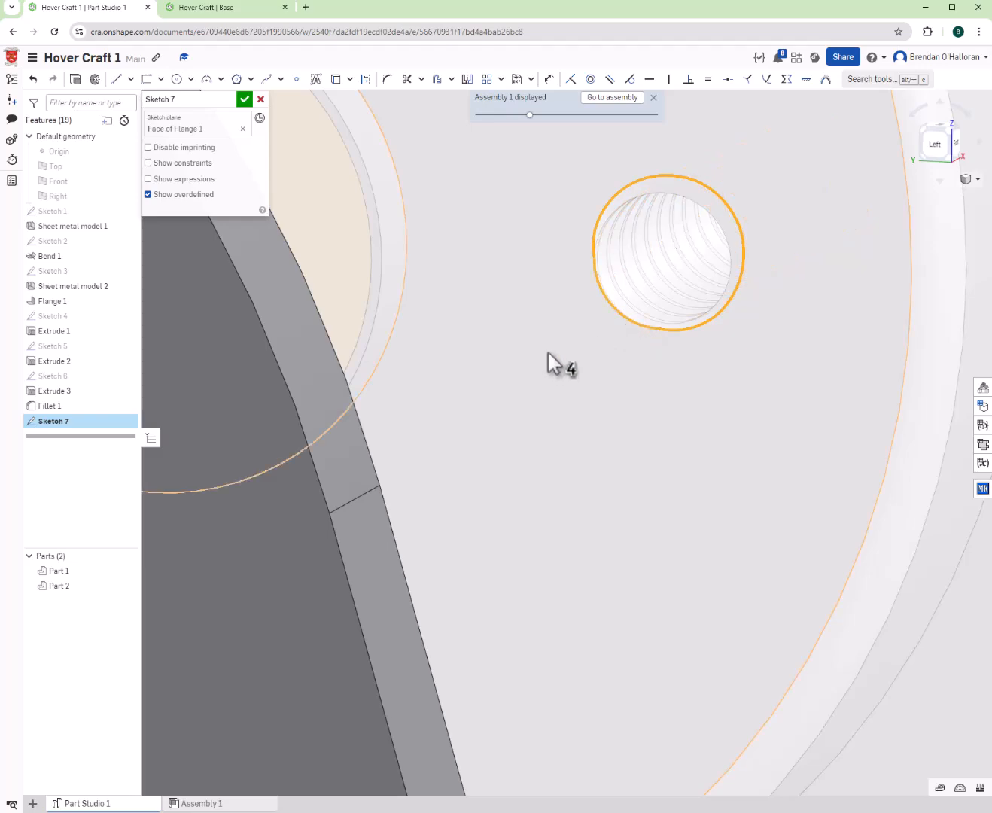
scroll(549, 352, down, 3)
right_drag(549, 352, 576, 334)
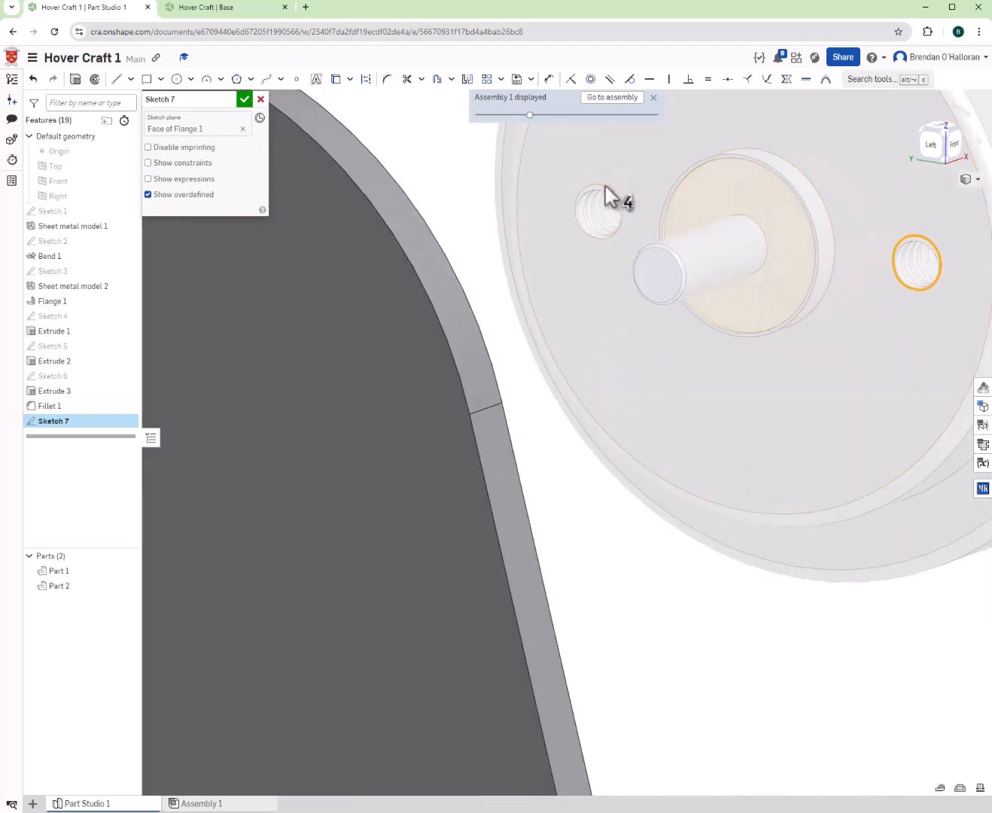
click(604, 193)
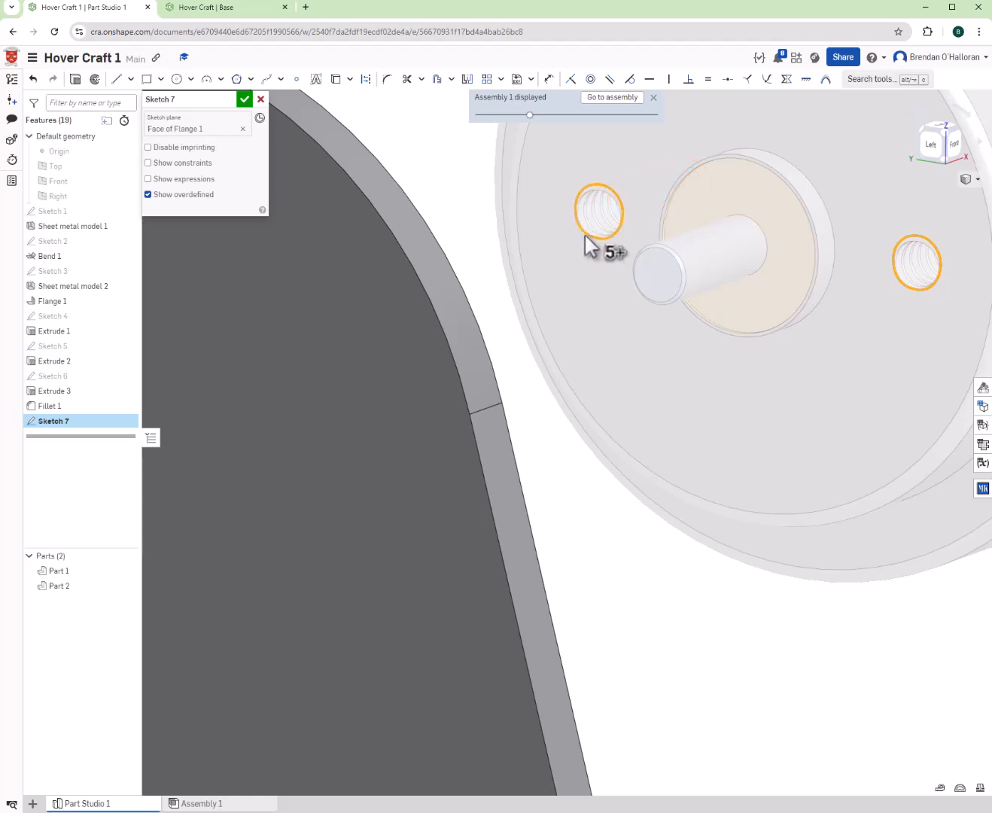
scroll(549, 327, down, 2)
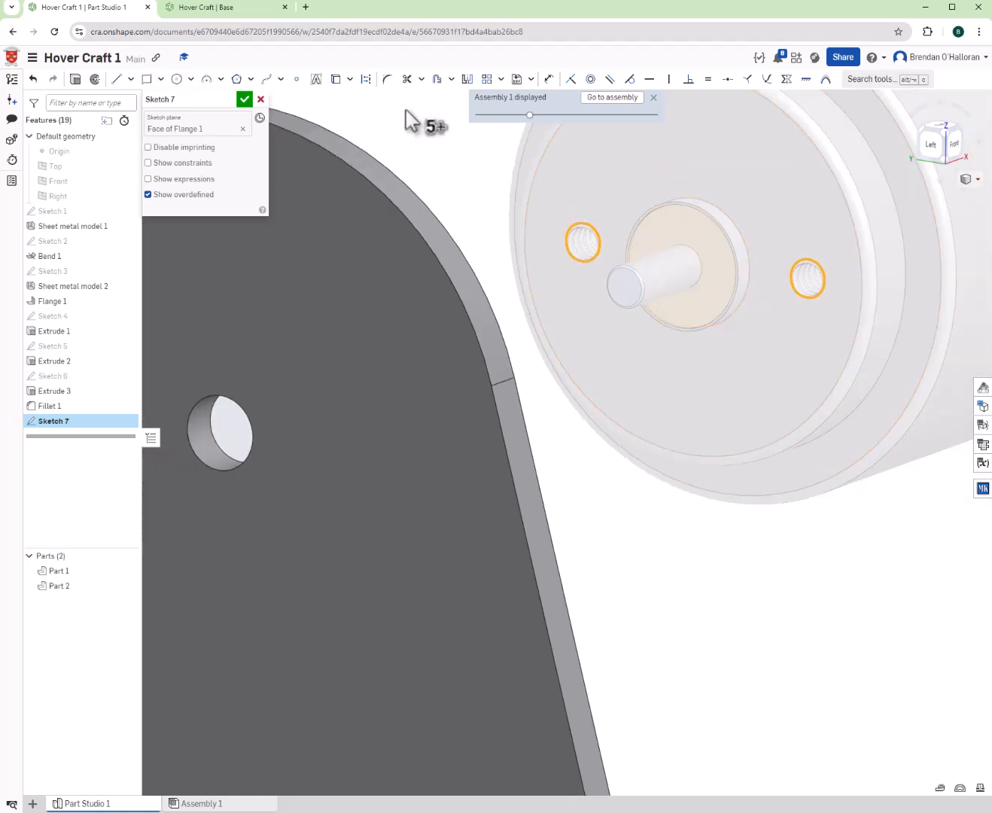
click(335, 84)
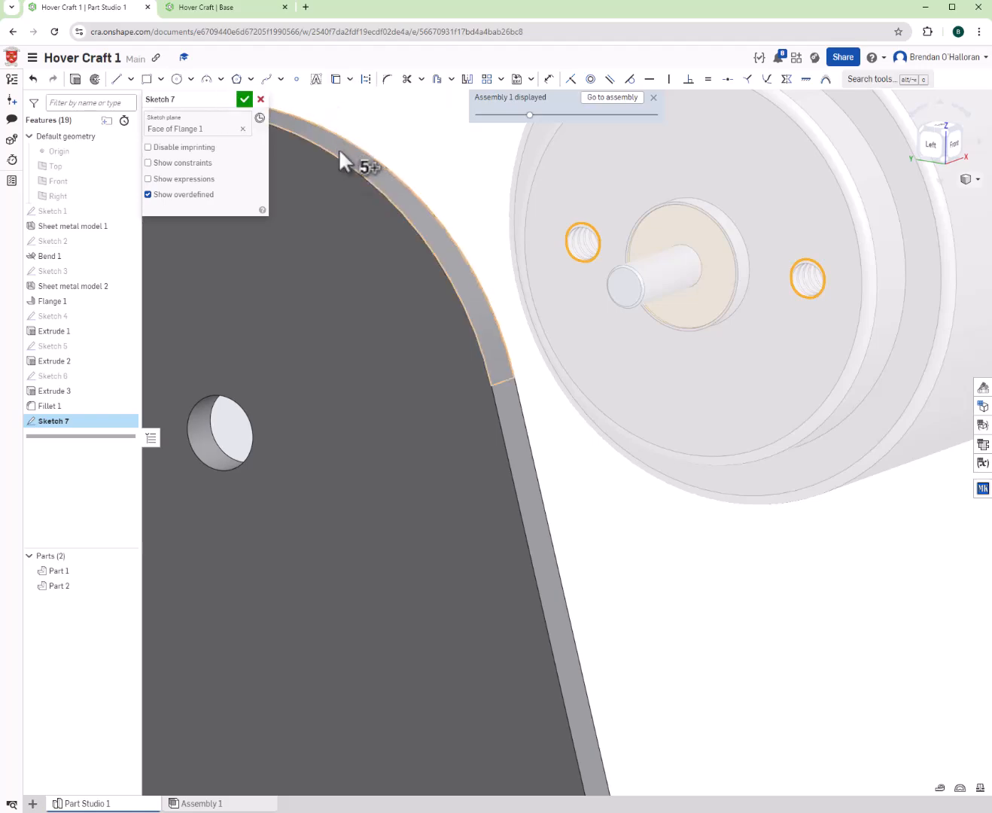
right_drag(487, 274, 524, 345)
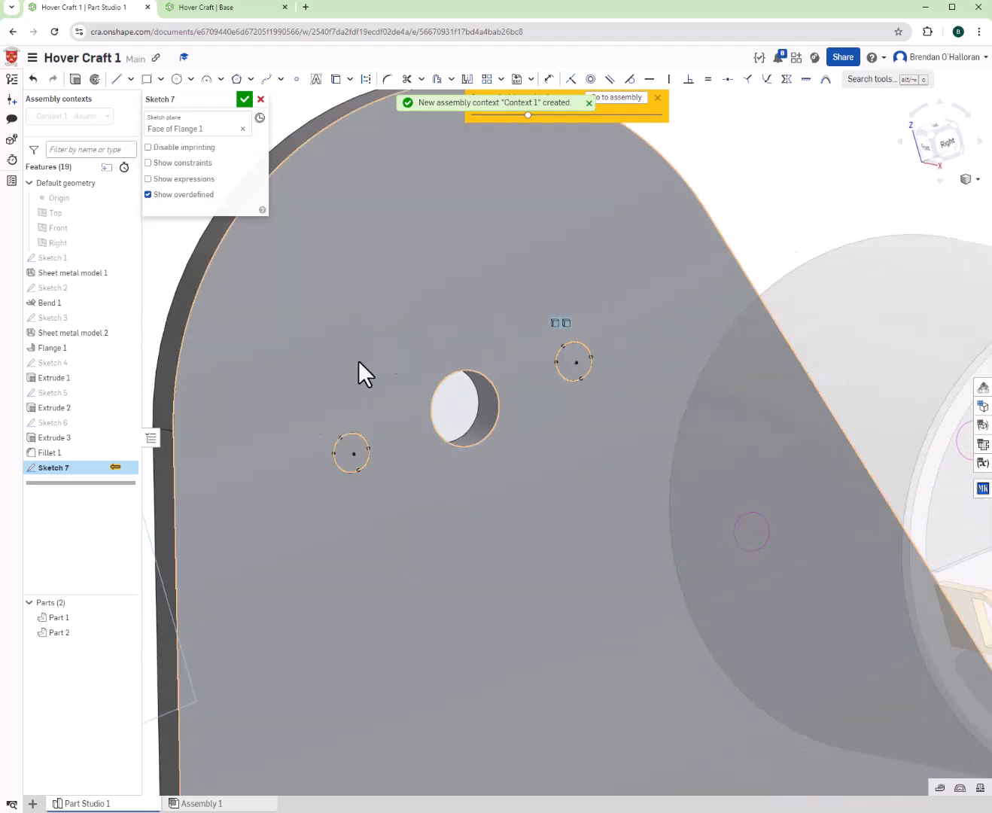
scroll(446, 483, down, 3)
mouse_move(445, 475)
right_down()
mouse_move(414, 457)
mouse_move(411, 474)
mouse_move(447, 469)
right_up()
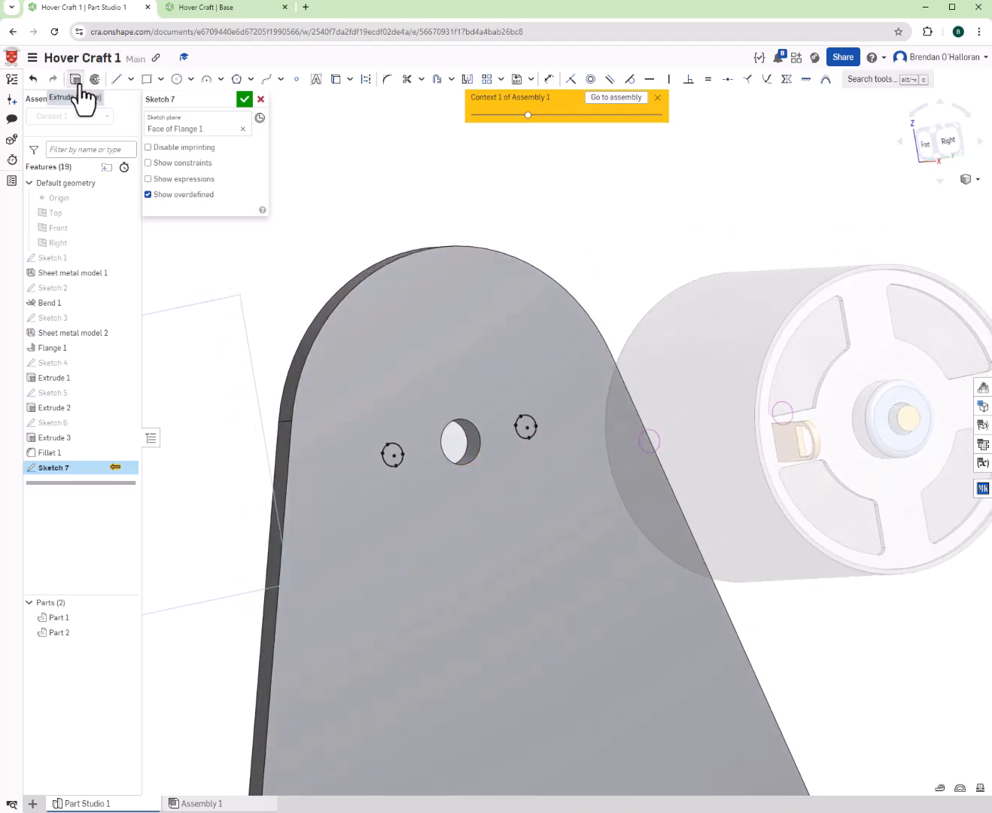
- Cut the two projected circles through the bracket with a blind Remove extrude 25 mm deep
key(shift+e)
click(211, 131)
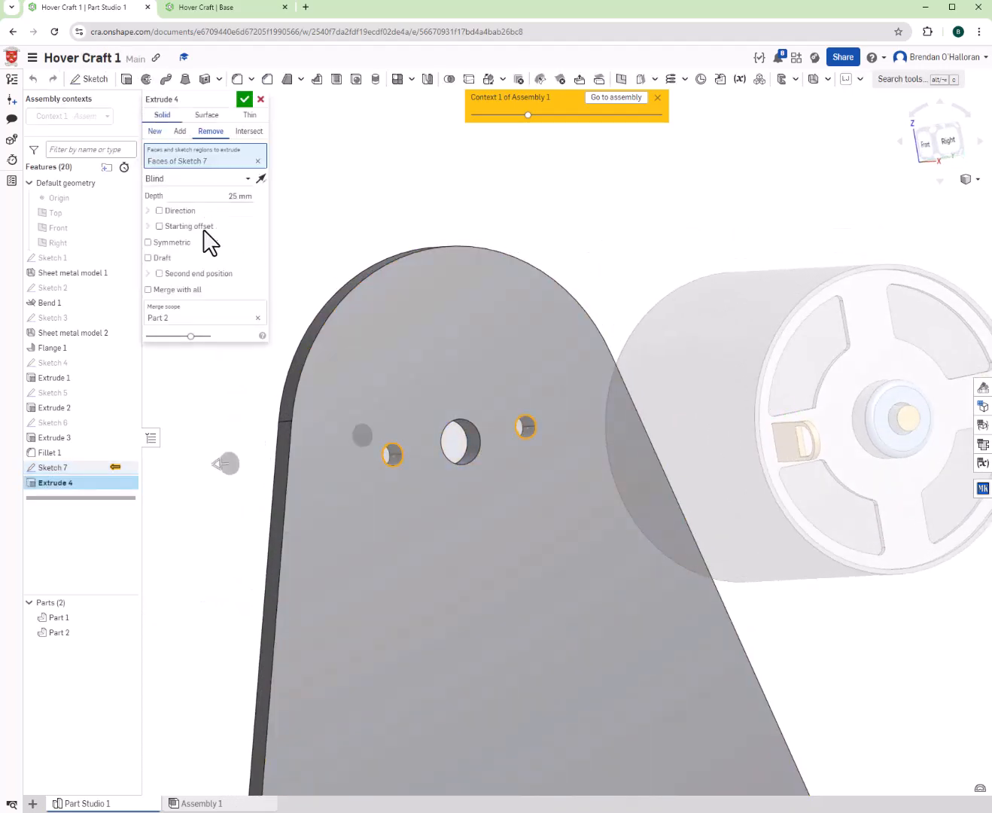
click(244, 99)
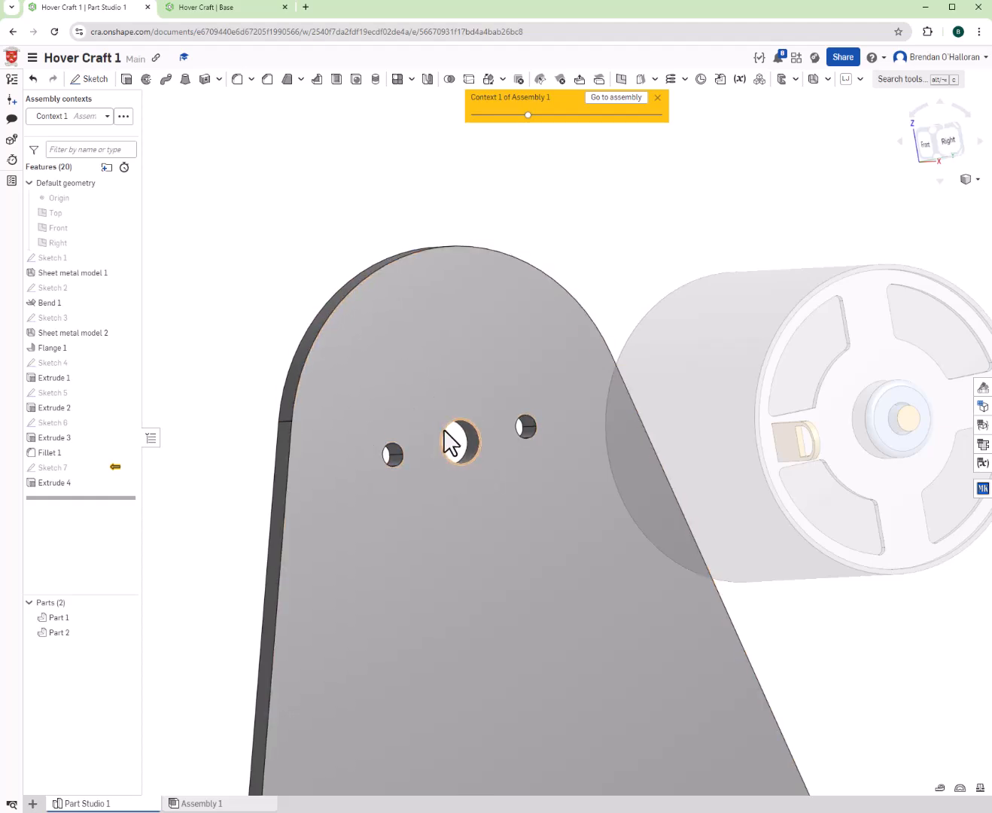
- Examine how the bracket's new holes line up with the motor's mounting holes and shaft, including a view normal to the face
scroll(513, 428, up, 1)
right_drag(536, 429, 639, 401)
scroll(639, 400, up, 3)
scroll(646, 403, down, 4)
scroll(707, 460, up, 4)
right_drag(706, 460, 730, 440)
scroll(757, 444, up, 1)
key(n)
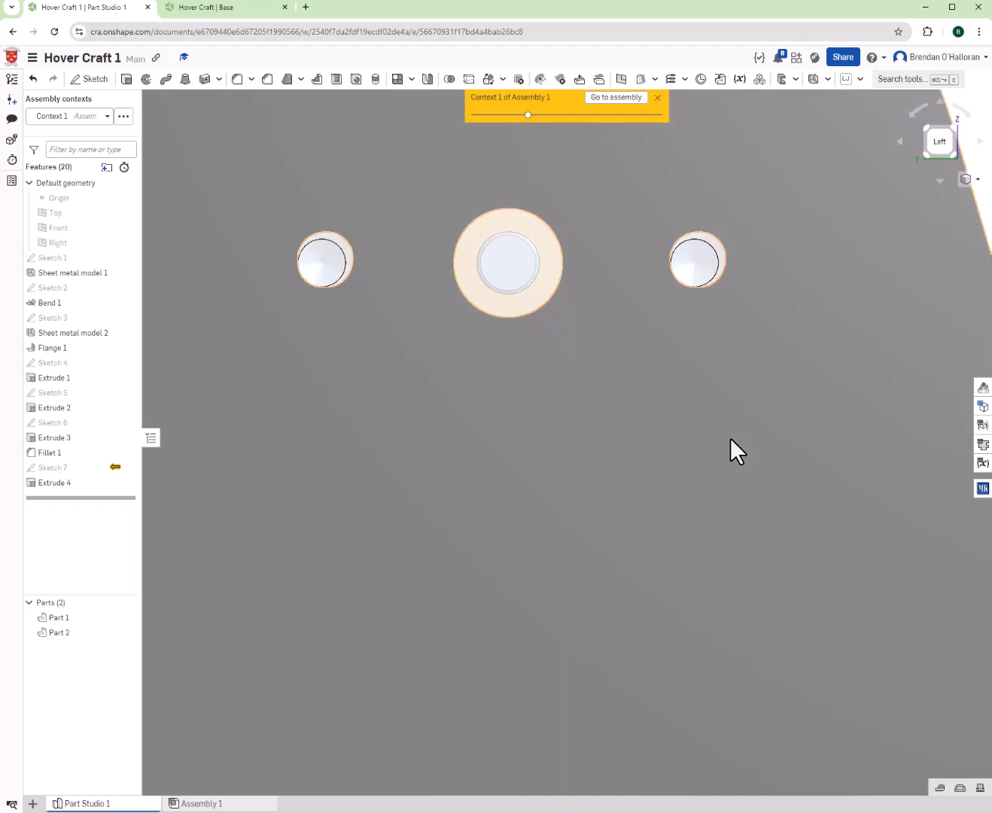
scroll(730, 438, down, 4)
scroll(715, 413, down, 2)
right_drag(713, 411, 625, 428)
- Return to the assembly and add a Planar mate between the motor's front face and the bracket's upright face
click(611, 98)
right_drag(858, 337, 903, 348)
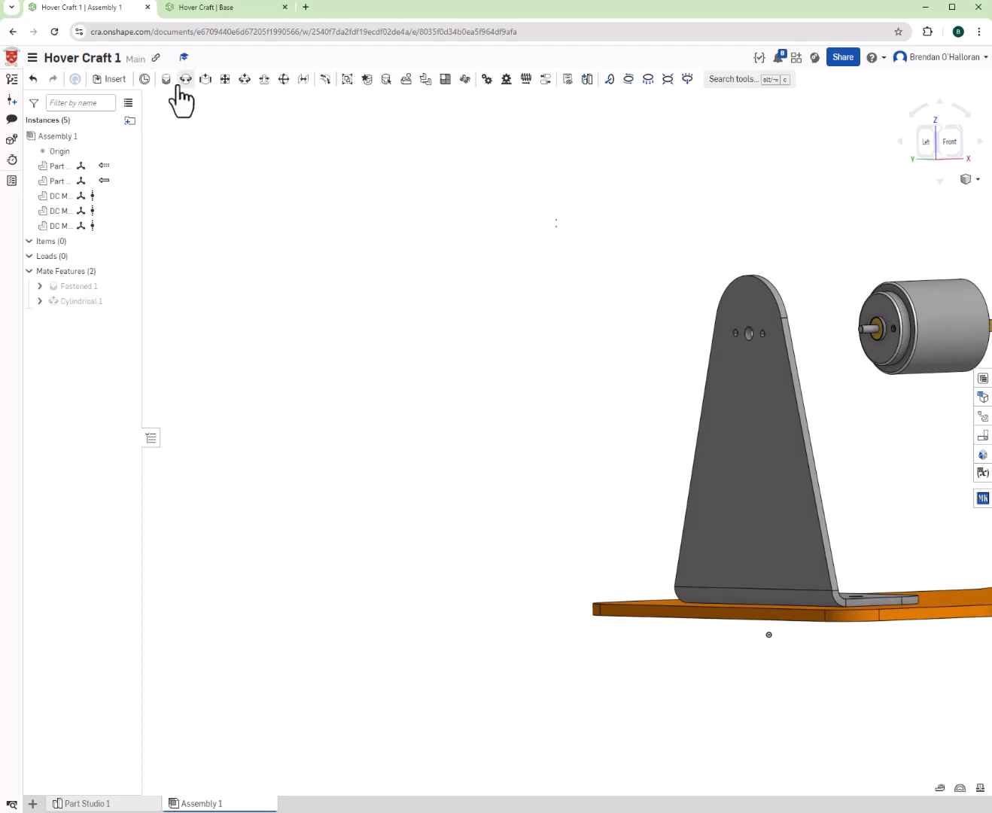
click(223, 79)
scroll(841, 310, up, 5)
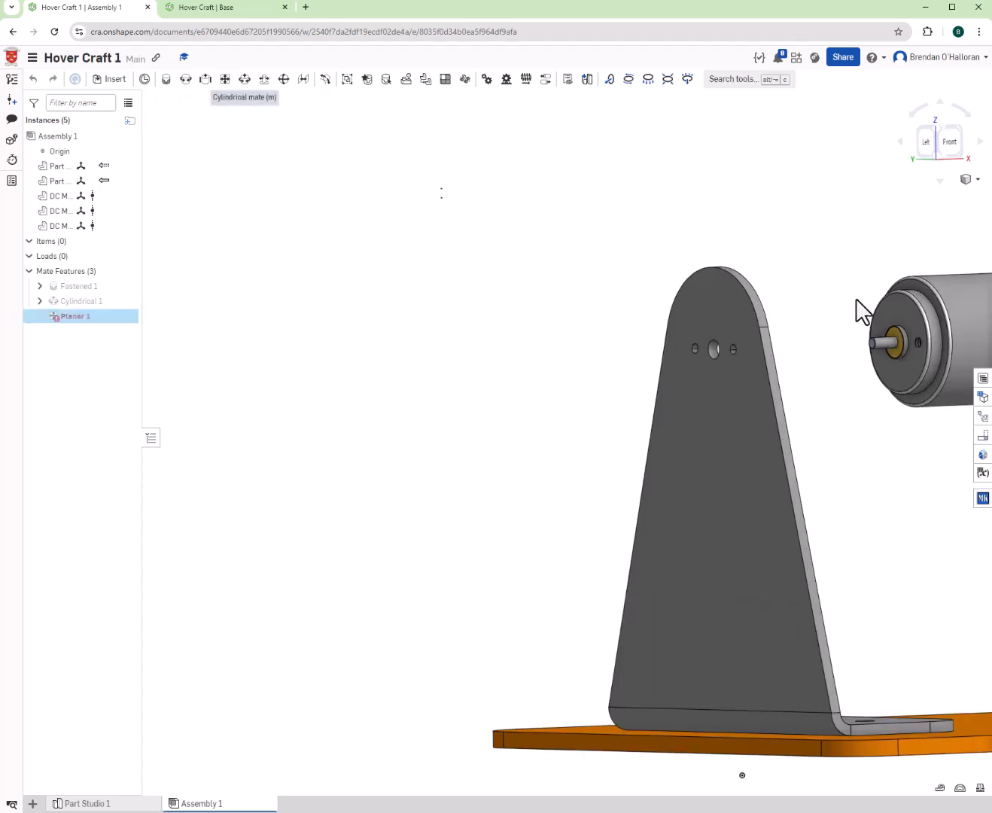
click(923, 375)
right_drag(822, 354, 701, 388)
click(725, 429)
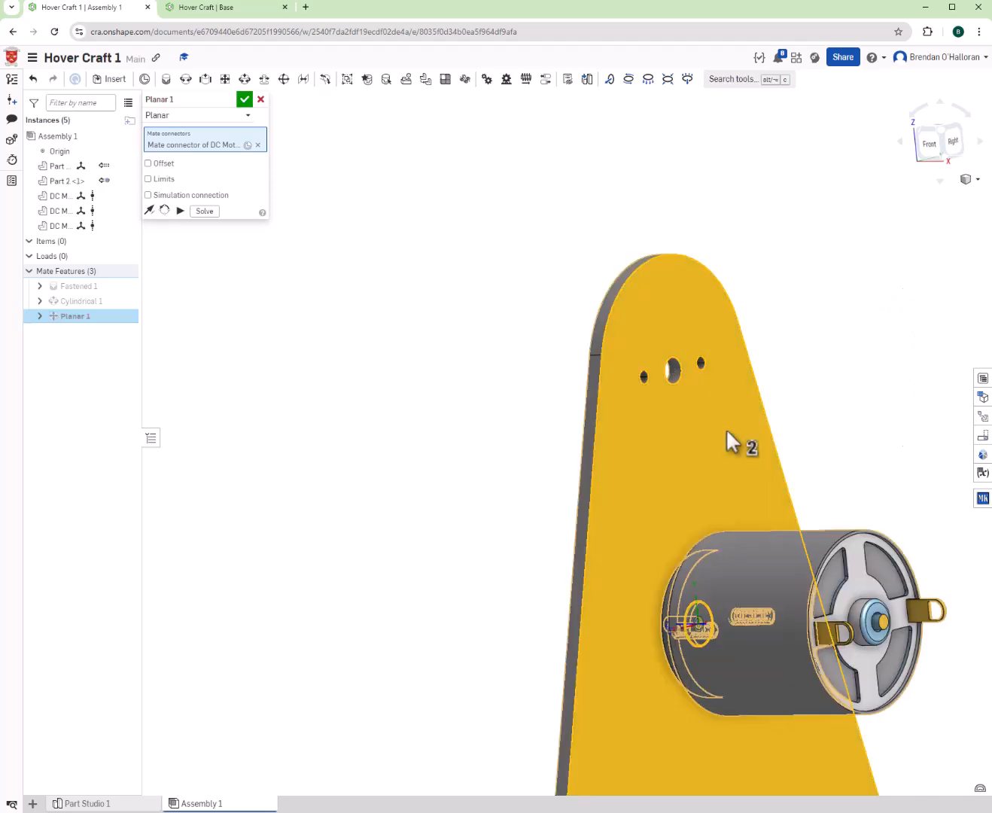
click(833, 444)
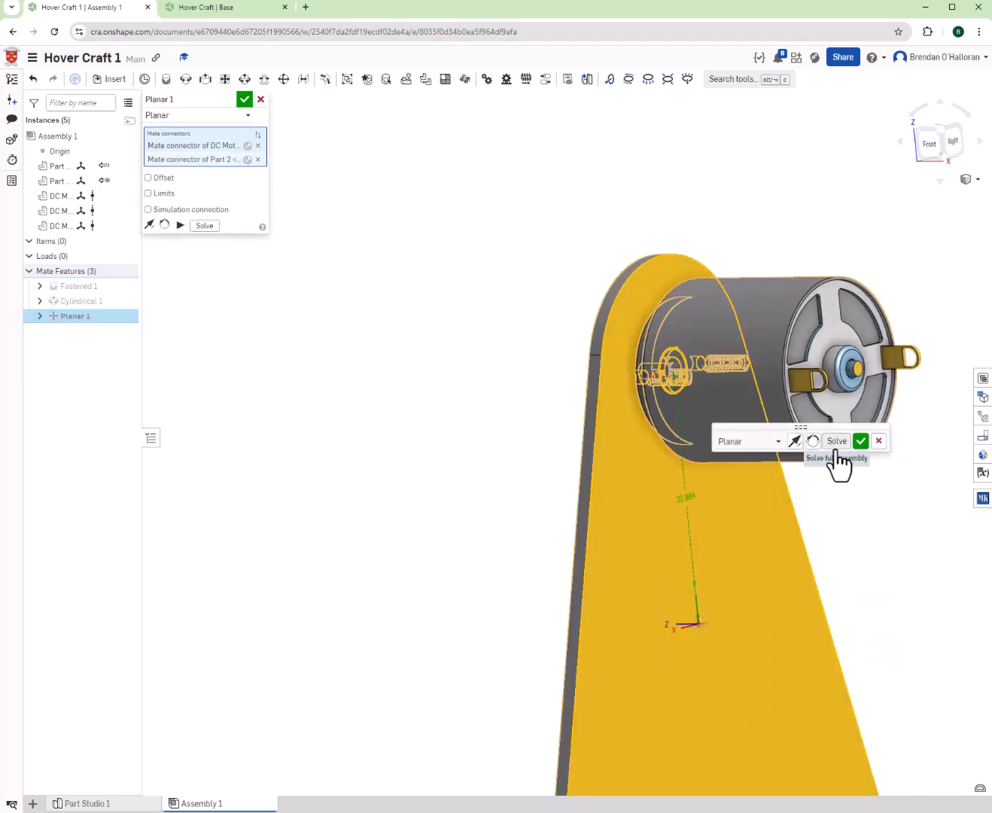
click(859, 442)
- Inspect the mounted motor from both sides of the bracket, checking the shaft and screw holes and the whole assembly
right_drag(897, 442, 975, 456)
scroll(663, 496, down, 3)
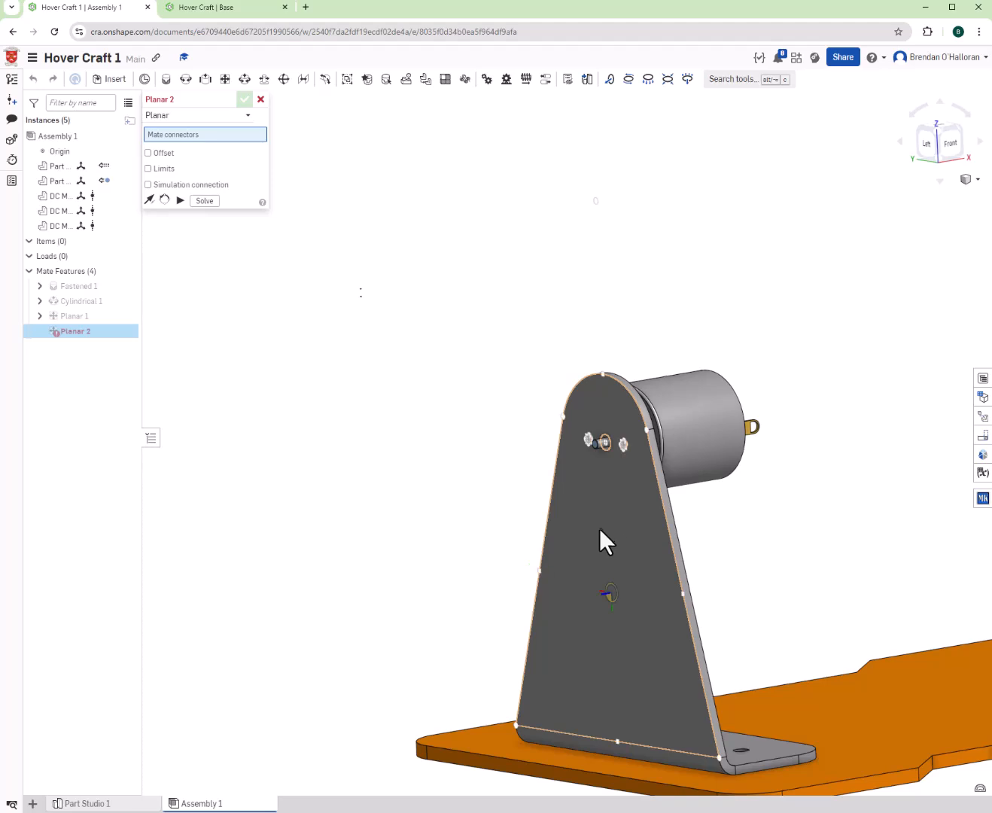
scroll(619, 499, up, 3)
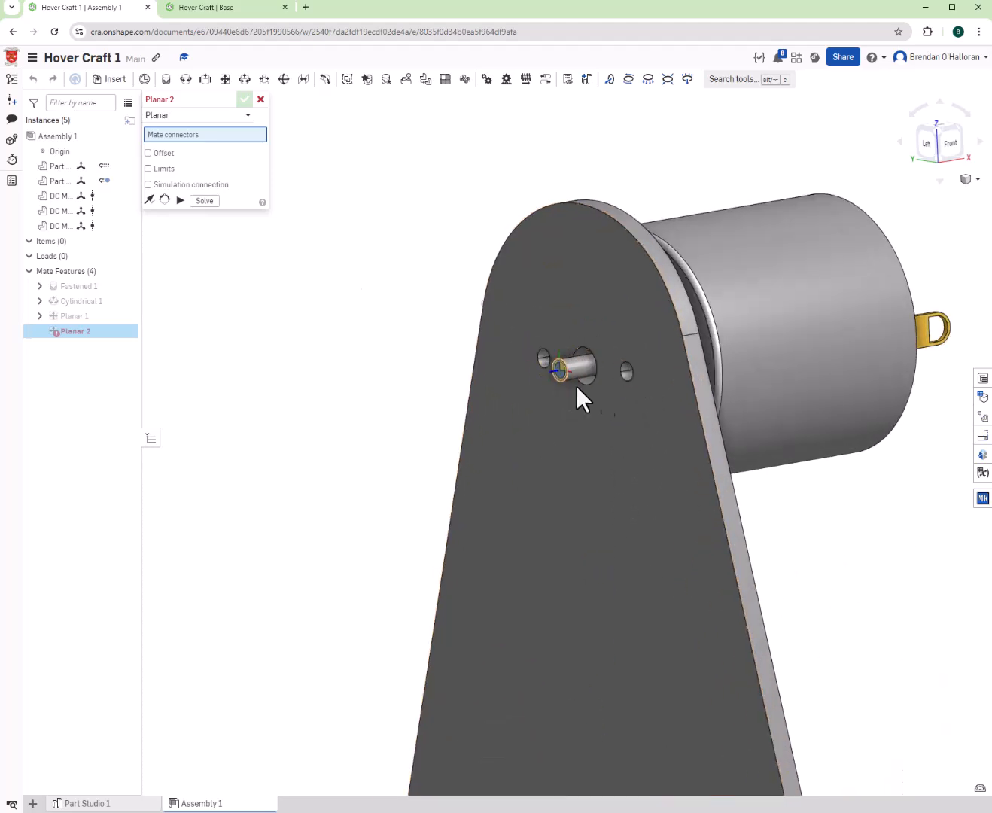
scroll(802, 512, down, 2)
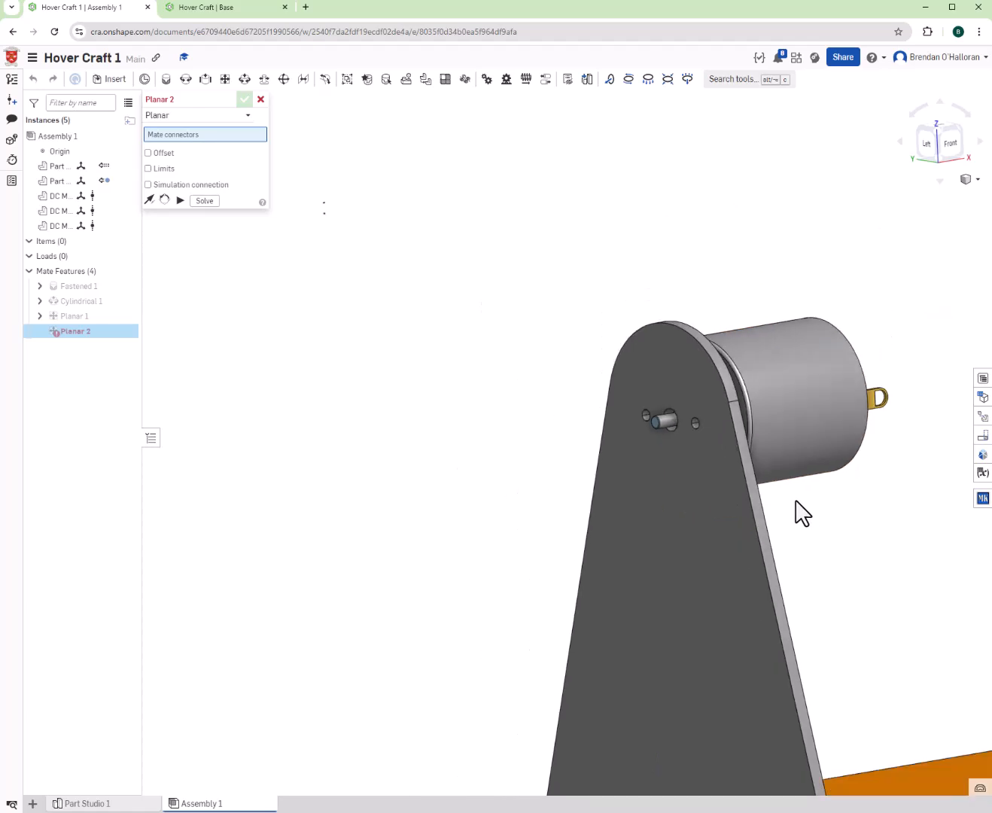
scroll(817, 526, down, 2)
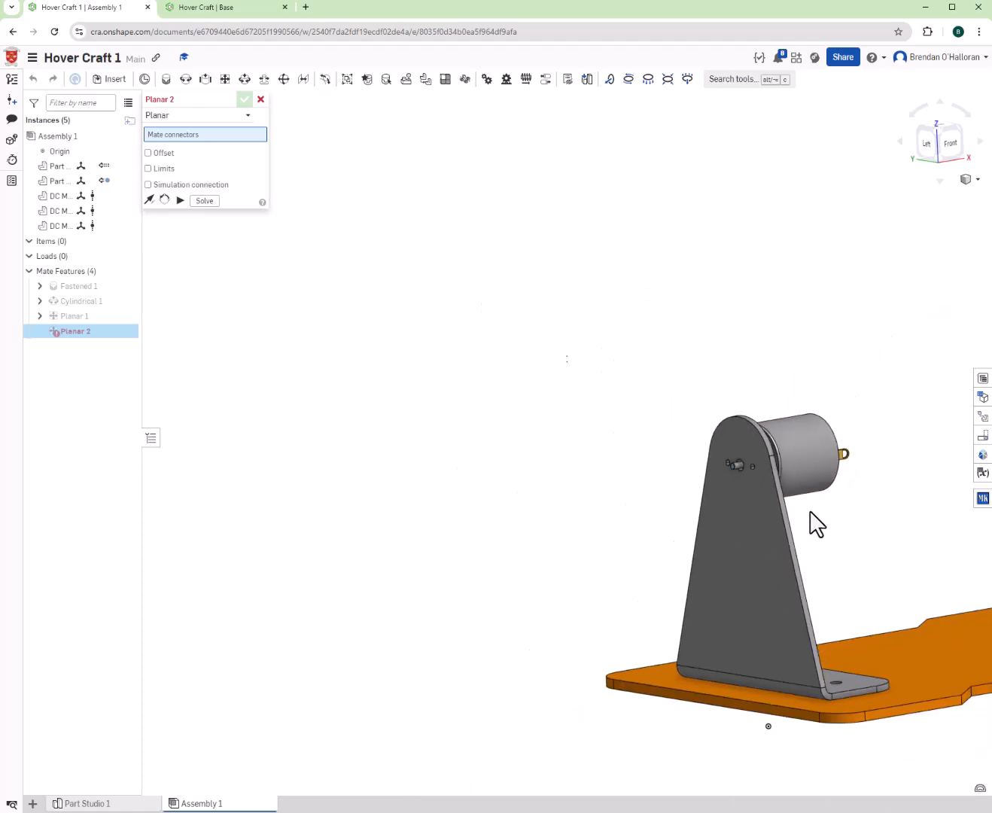
right_drag(888, 524, 815, 554)
scroll(861, 536, down, 2)
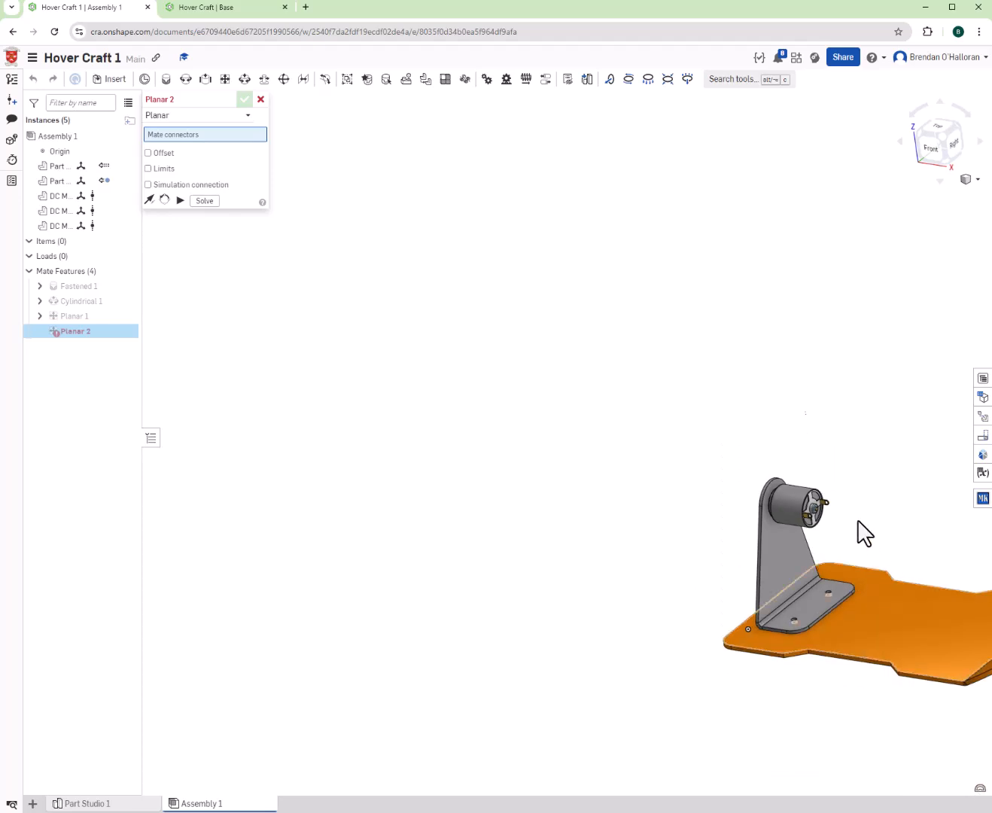
scroll(862, 519, down, 2)
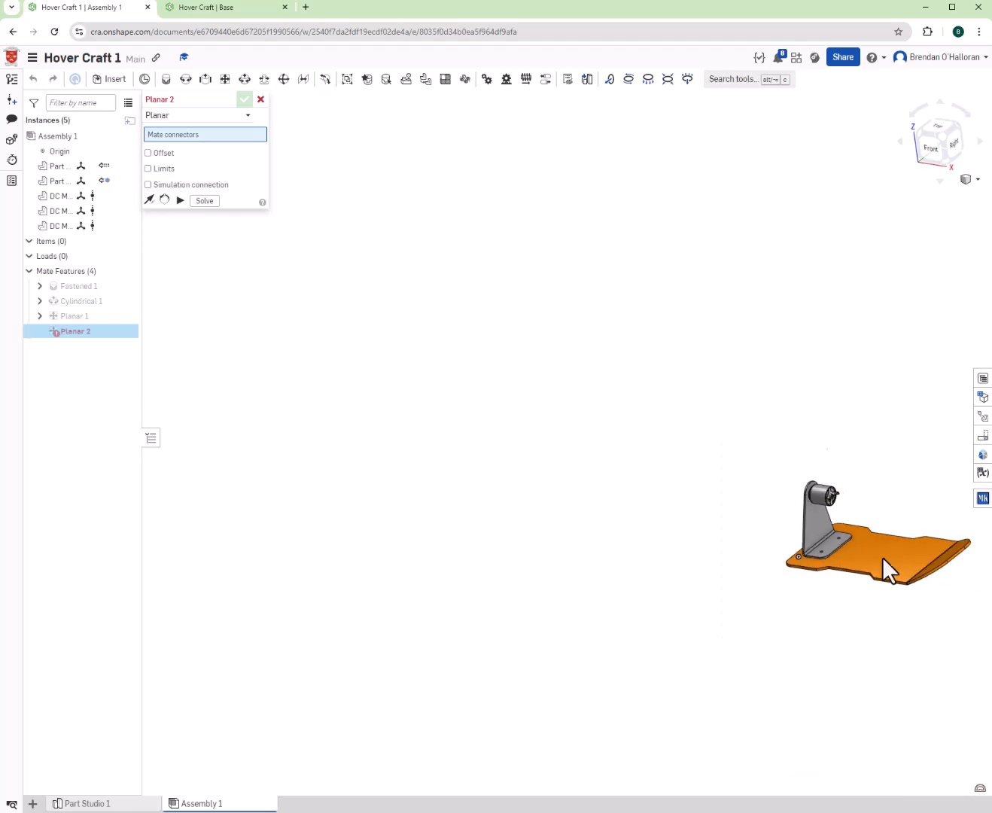
scroll(866, 605, up, 5)
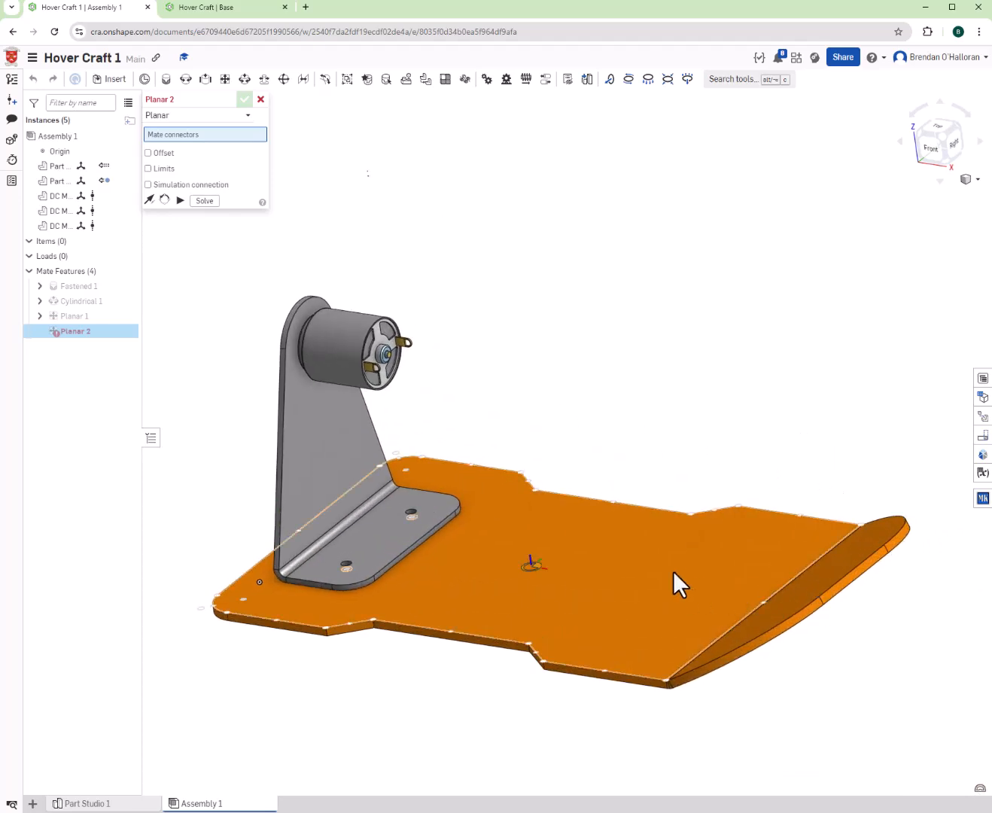
- Cancel the unfinished second Planar mate and search the public documents for "yellow motor" to insert
click(259, 100)
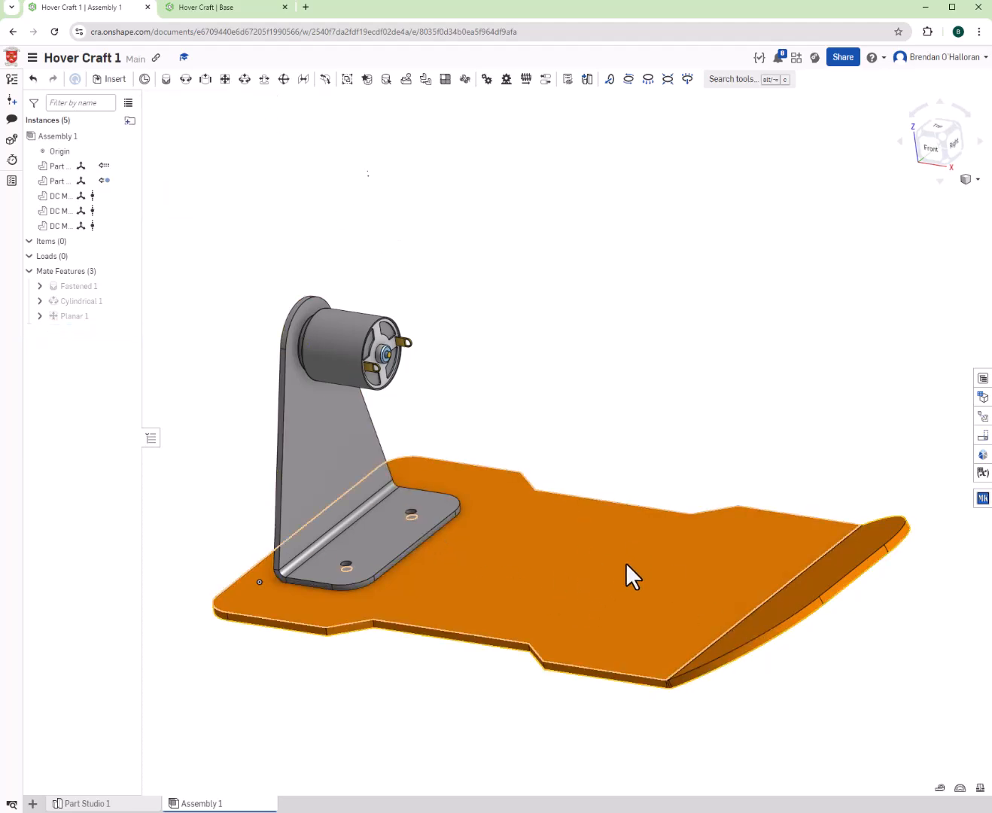
click(112, 79)
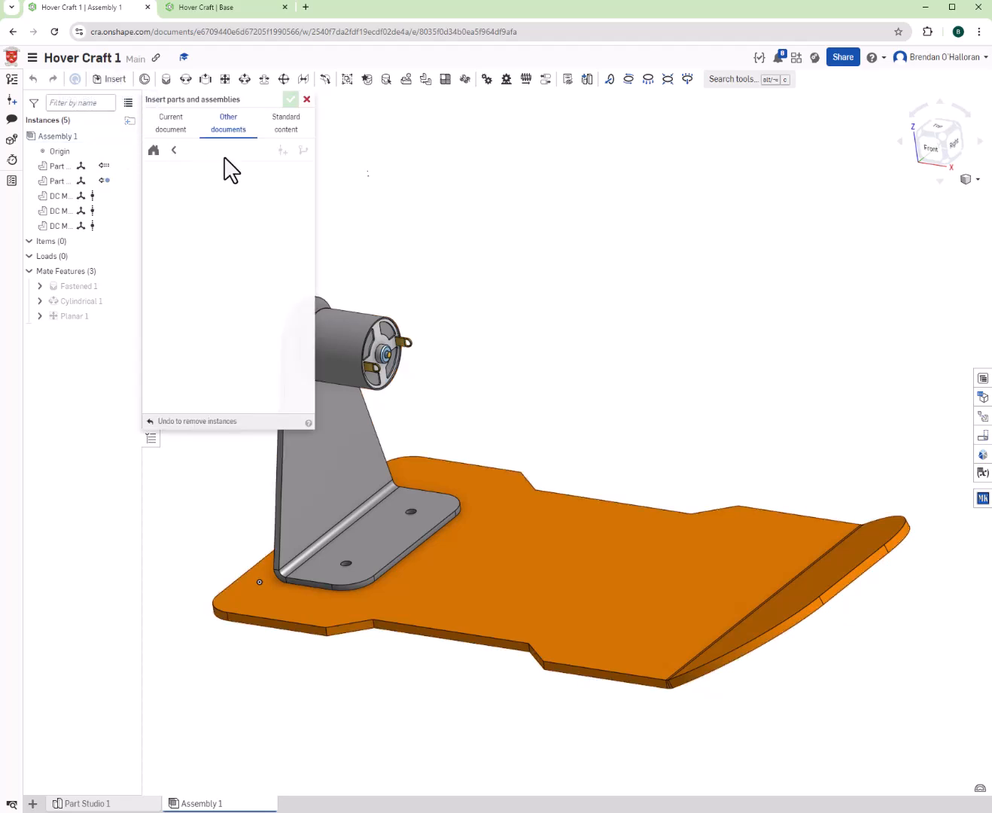
click(169, 165)
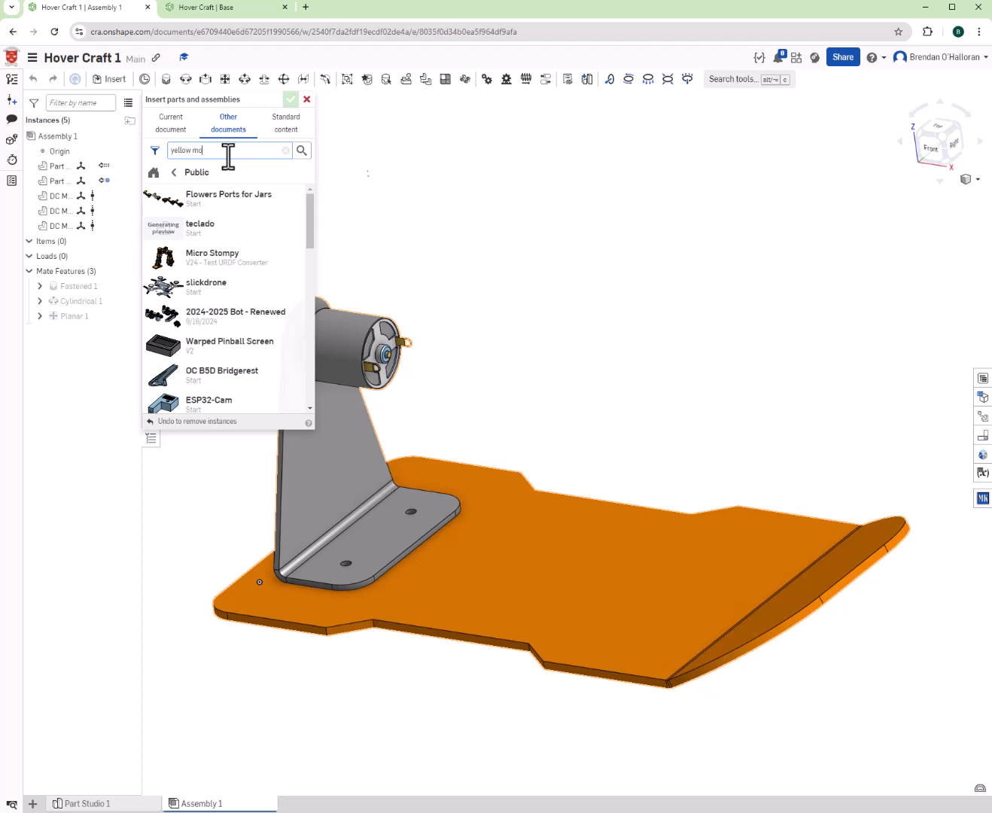
key(Return)
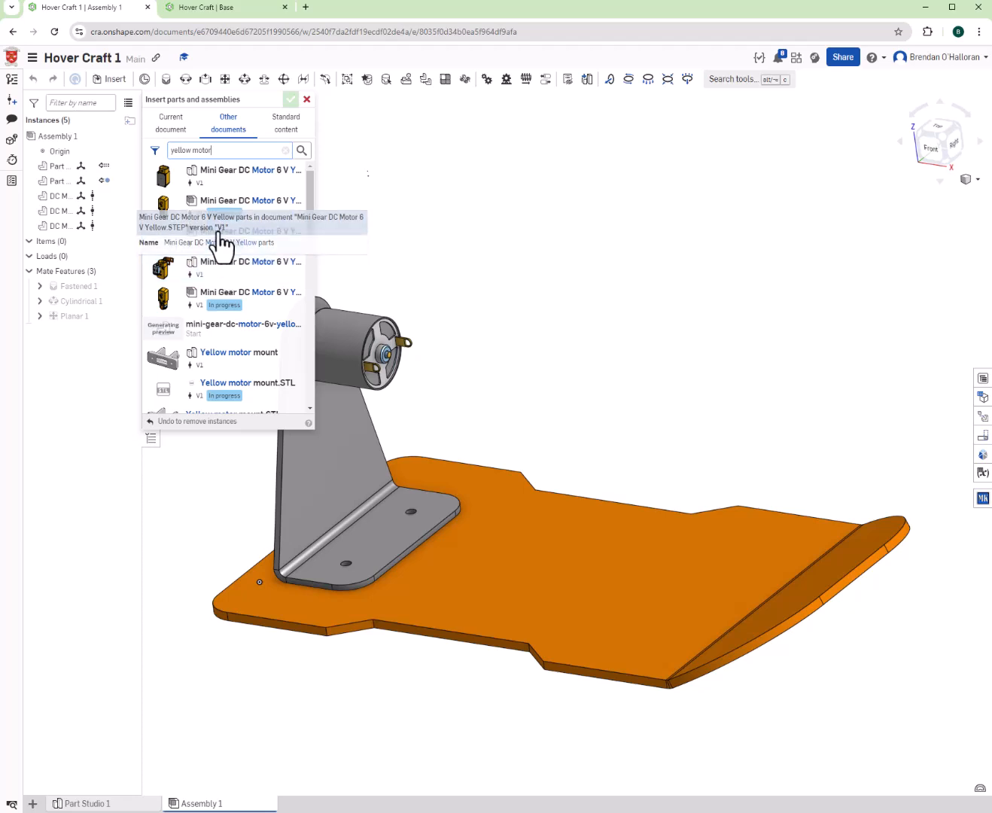
scroll(221, 201, down, 3)
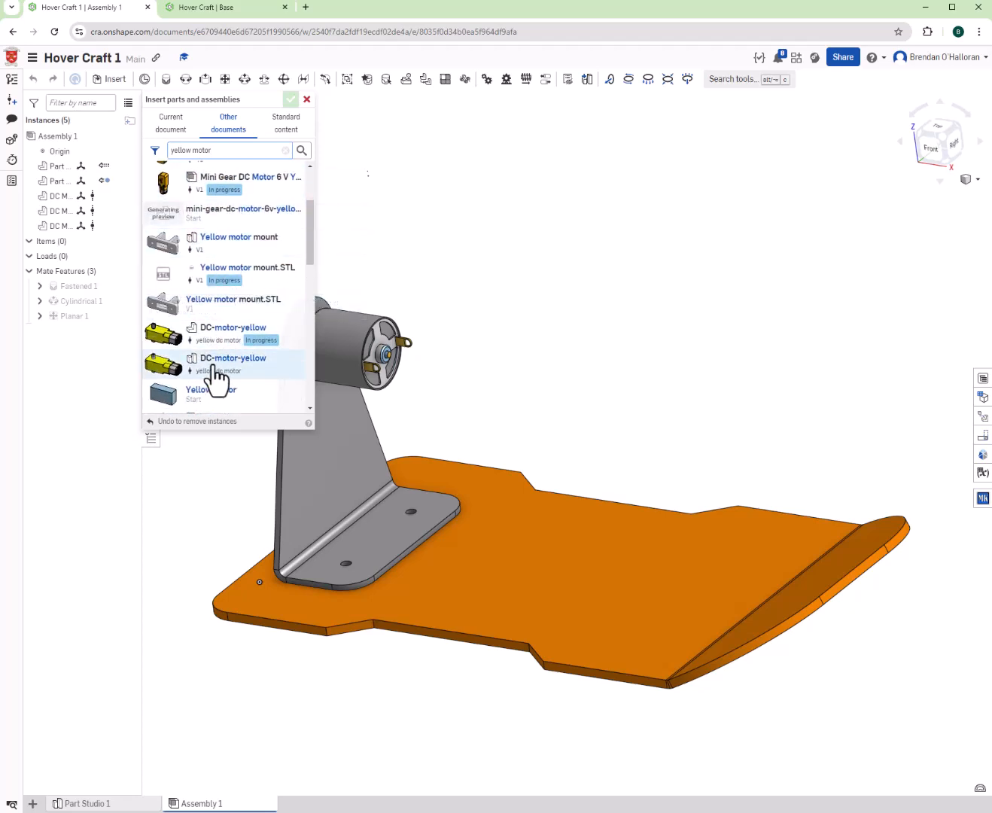
- Insert the DC-motor-yellow part from the 5 eng walker document, placing it in the free space above the base
click(215, 335)
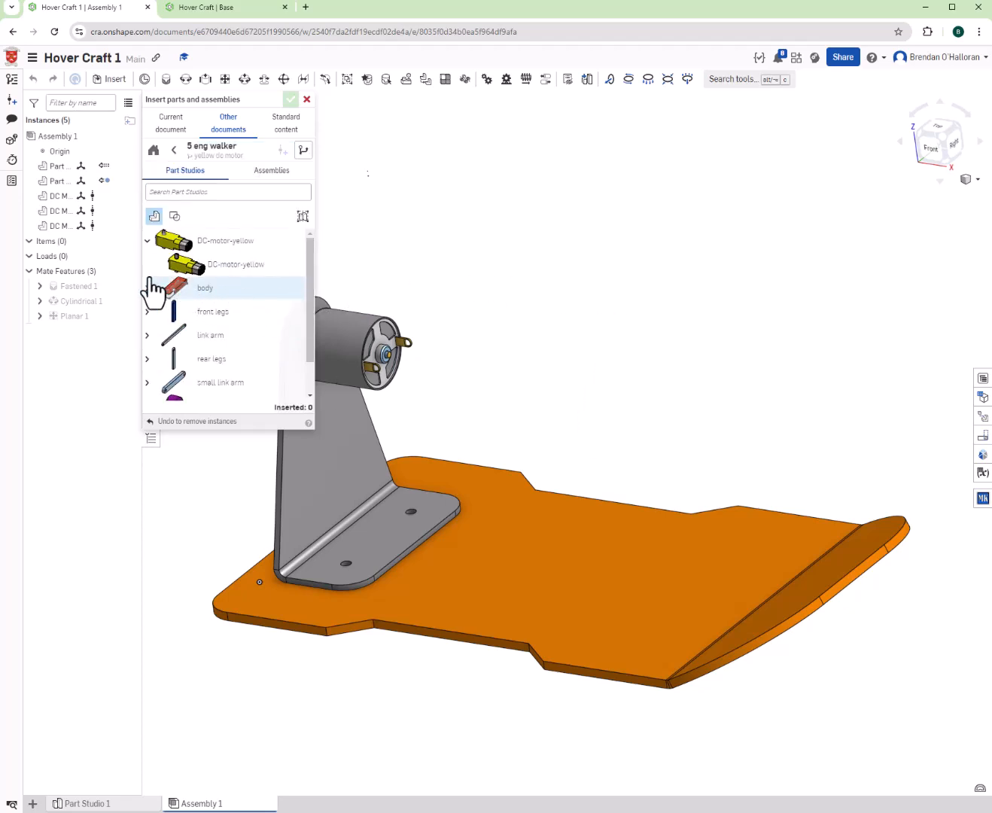
click(271, 170)
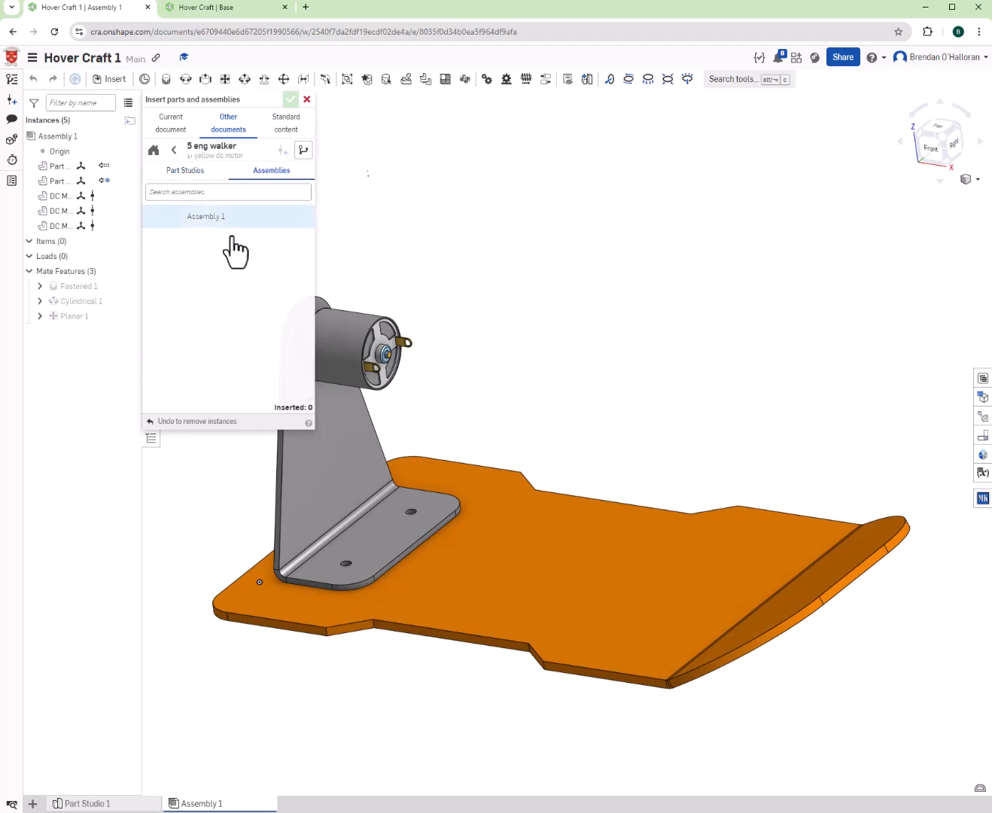
click(175, 179)
click(191, 243)
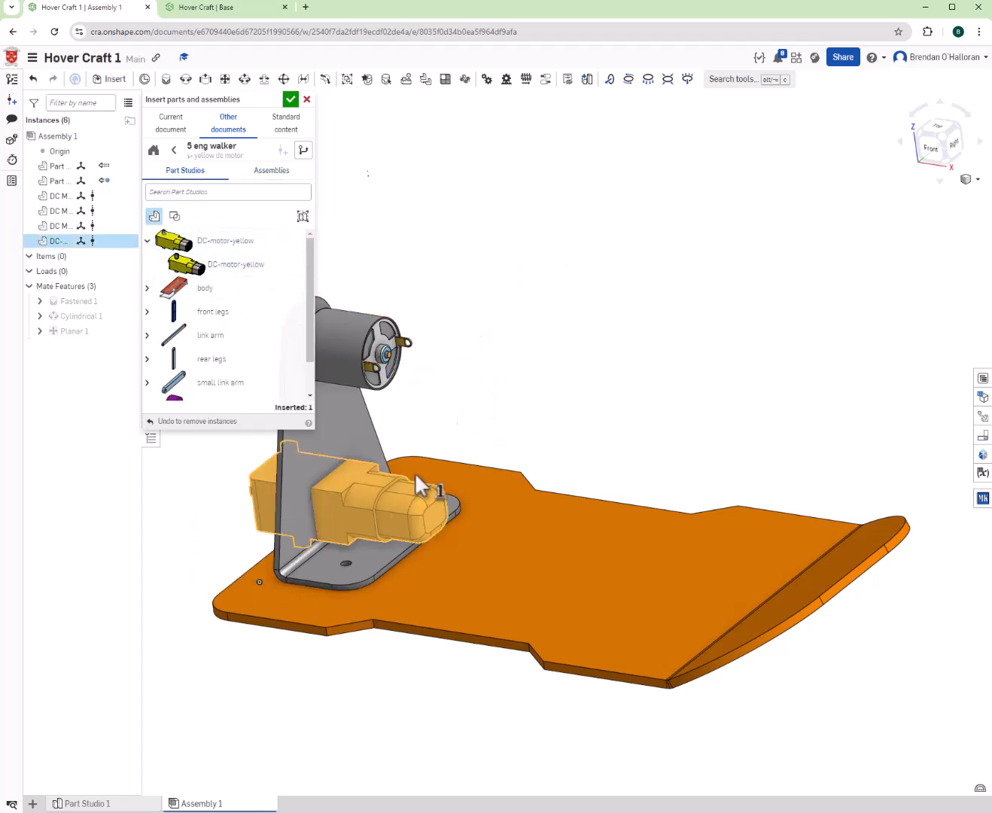
click(747, 301)
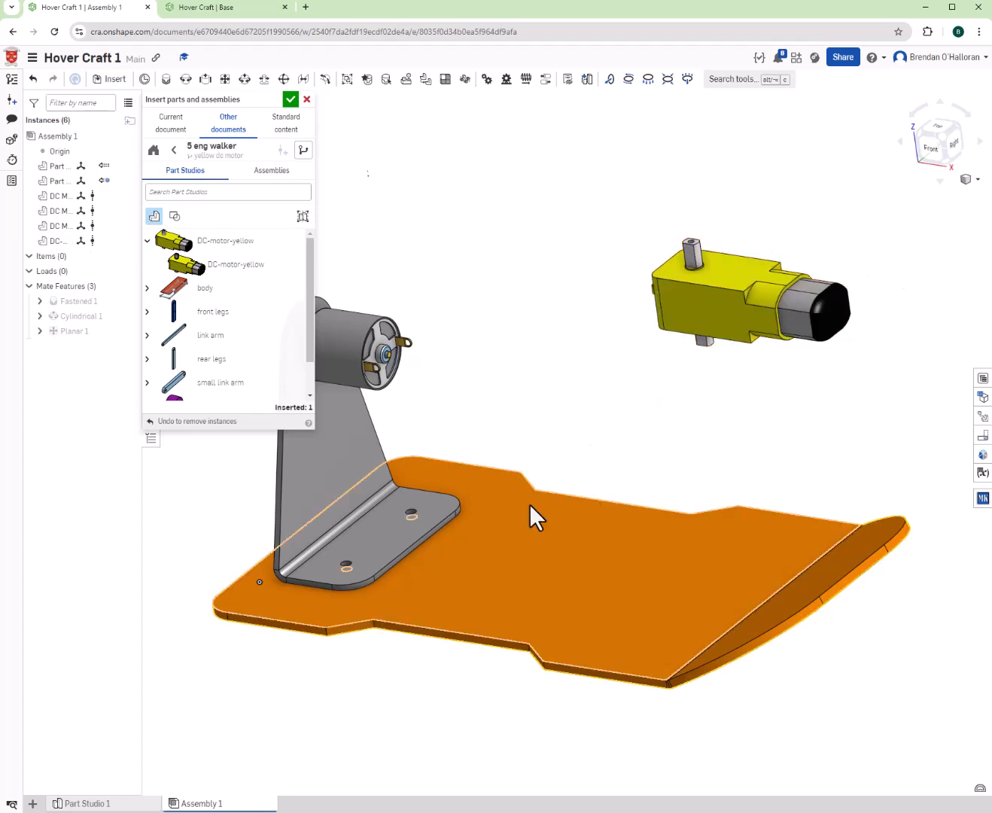
click(290, 103)
- Check the DC-motor-yellow part from above and delete its instance from the assembly
mouse_move(554, 368)
right_down()
mouse_move(576, 359)
mouse_move(567, 368)
right_up()
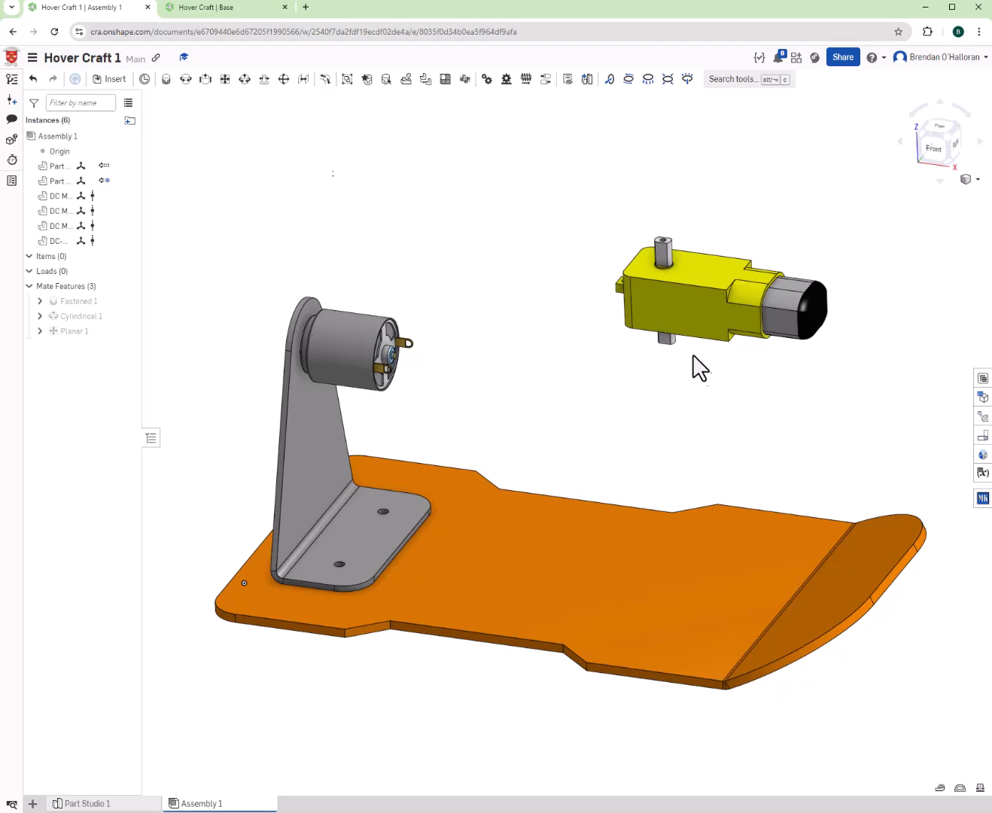
right_drag(687, 301, 692, 373)
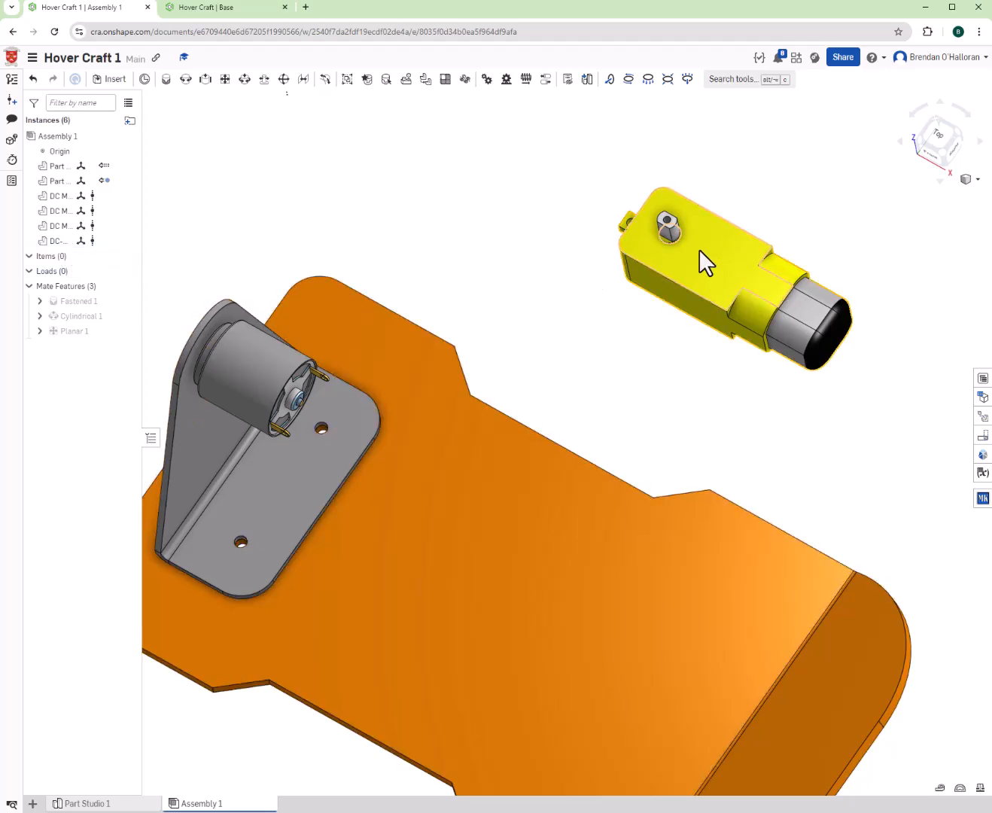
click(695, 267)
right_click(67, 242)
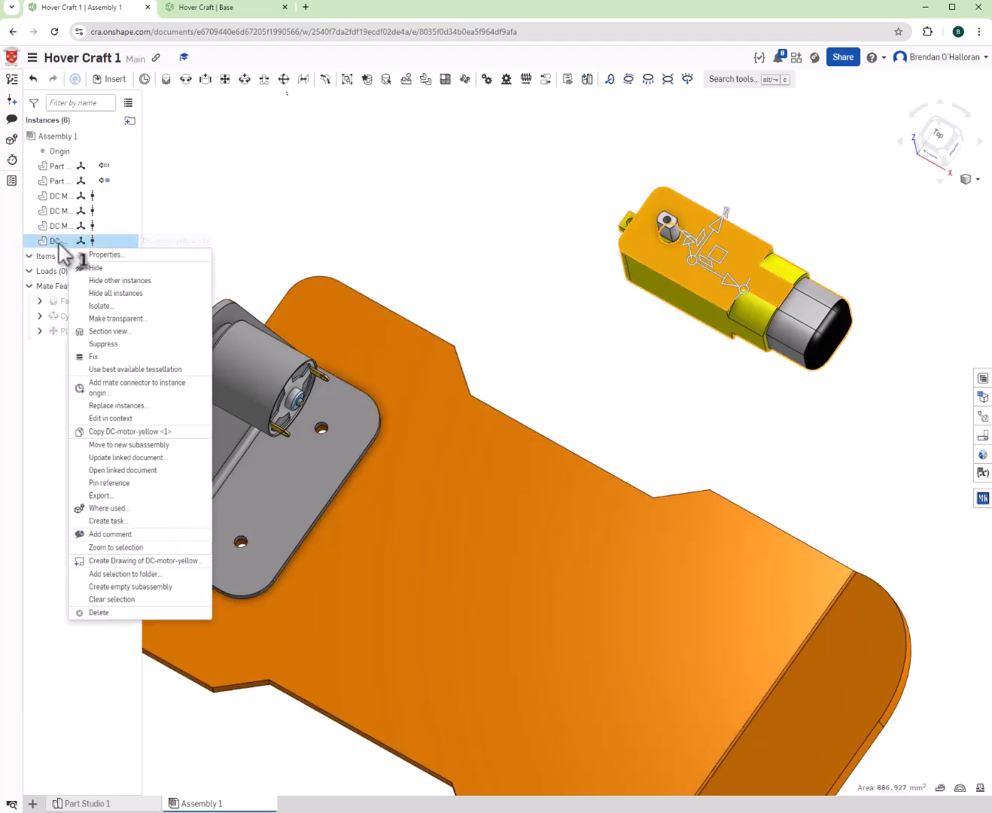
click(111, 611)
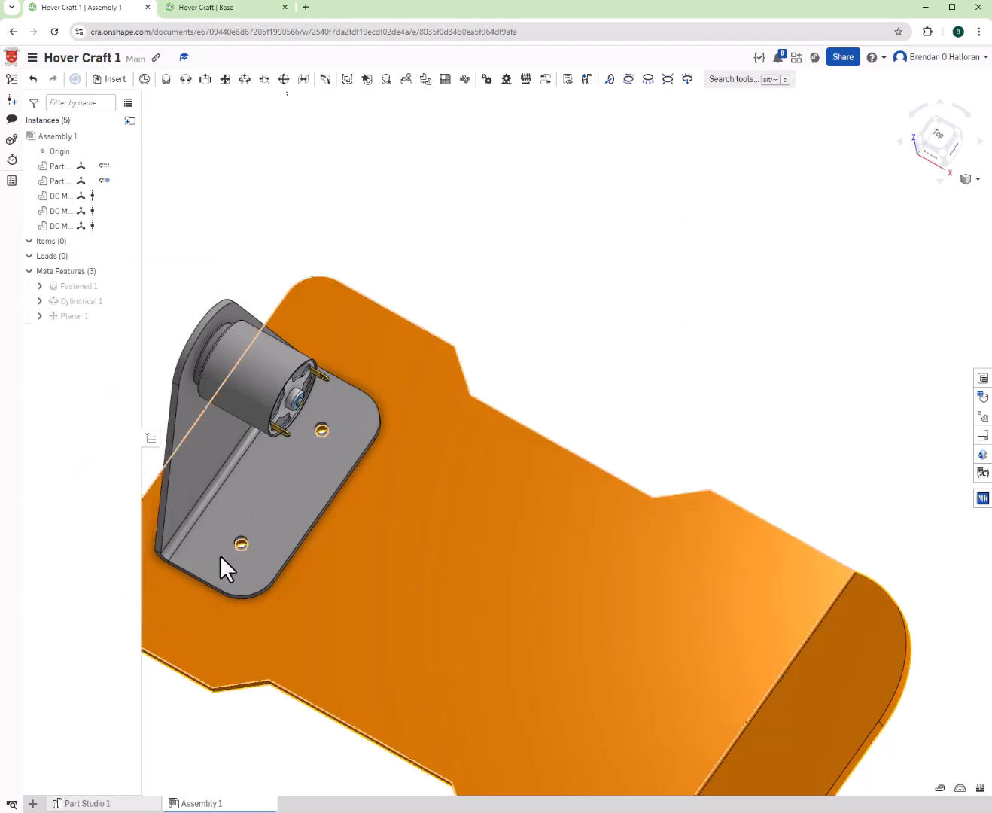
- Reopen the part insertion and search the 5 eng walker document's Part Studios for "yellow motor"
click(111, 80)
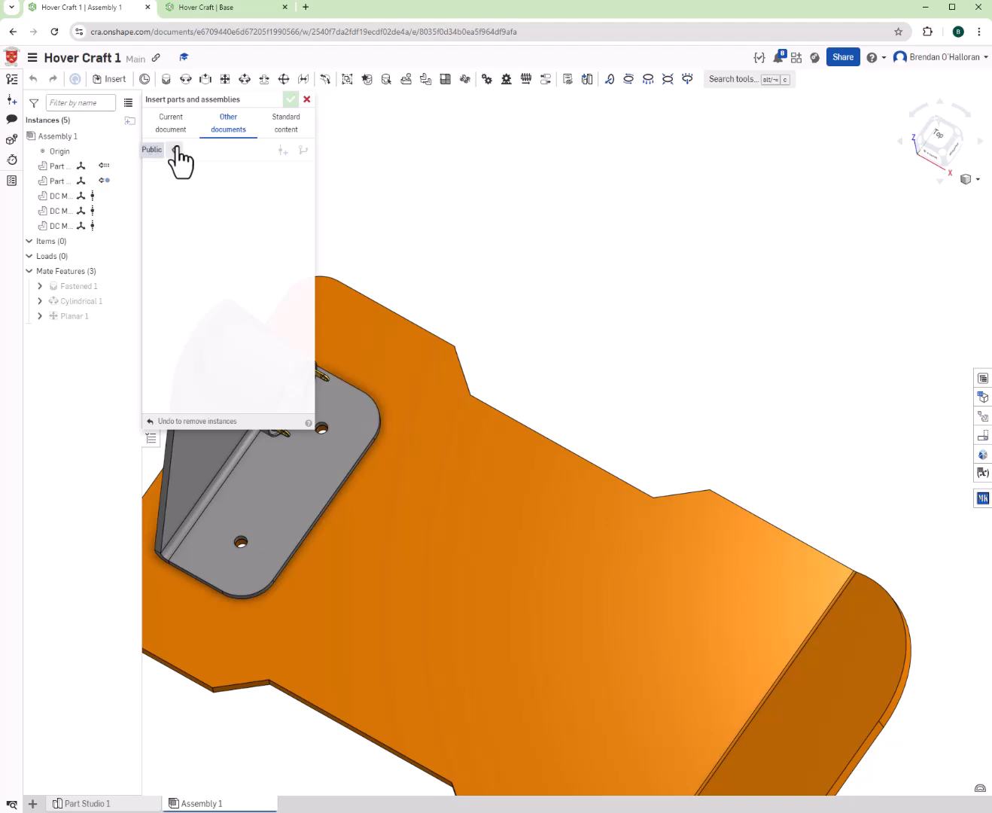
click(175, 148)
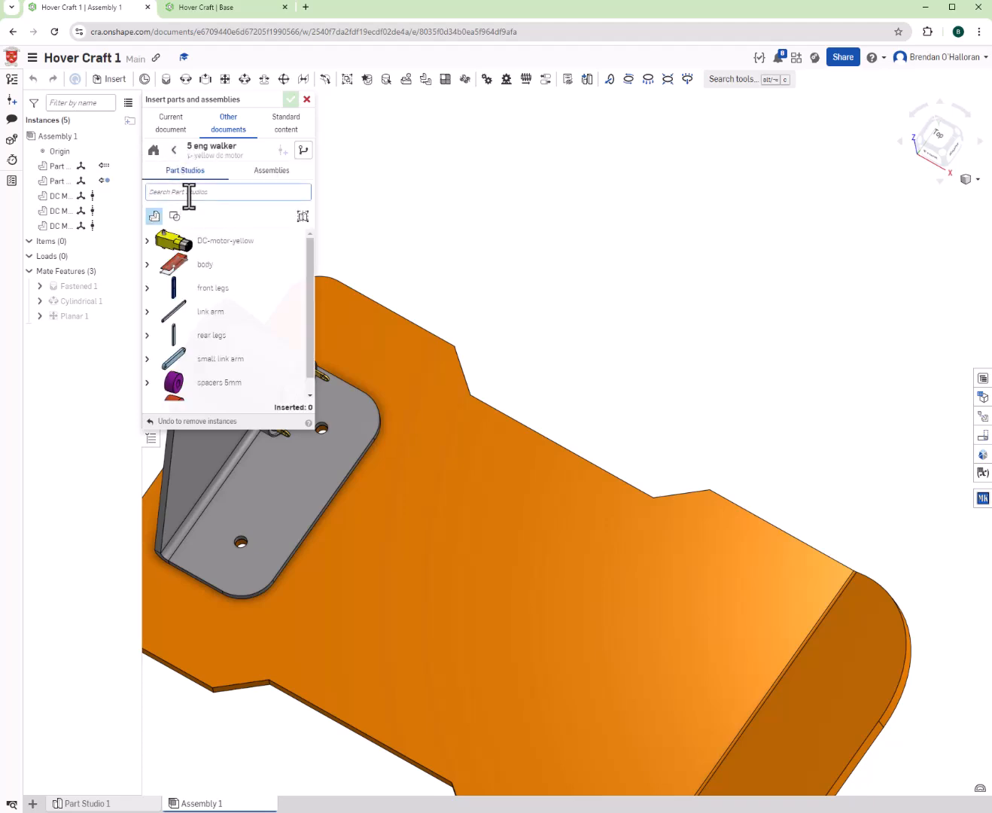
click(192, 192)
text(yellow motor)
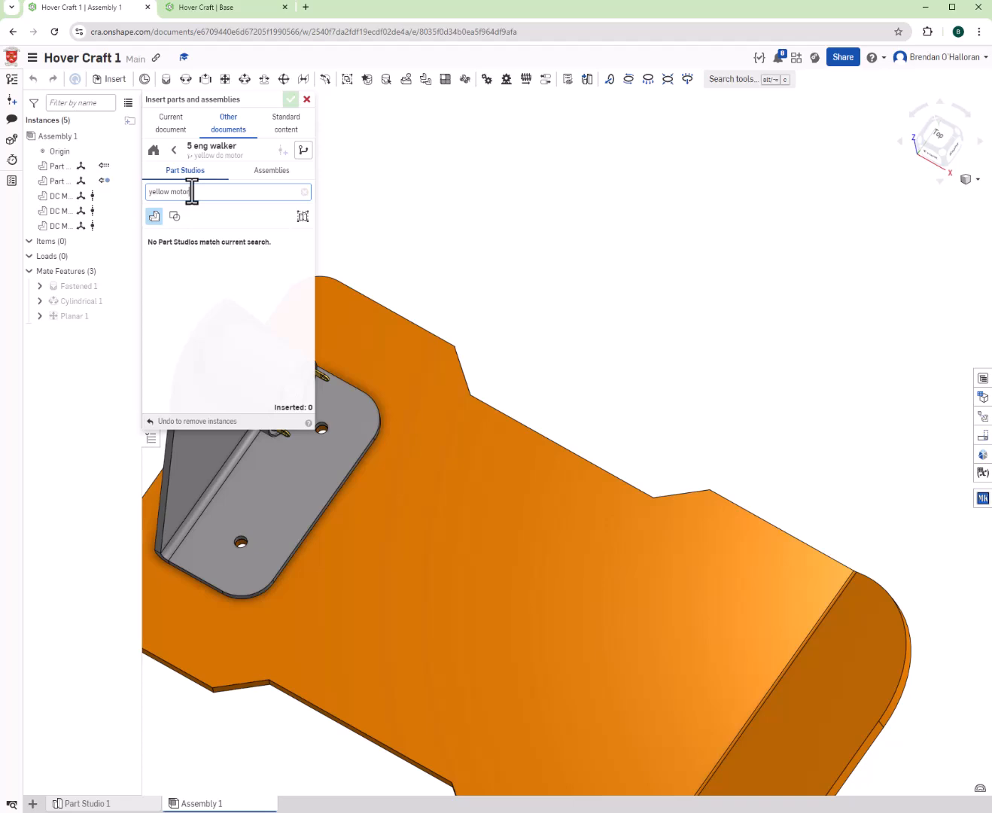
- Search the Colaiste Rioga documents for "motor" and clear the search text
click(174, 149)
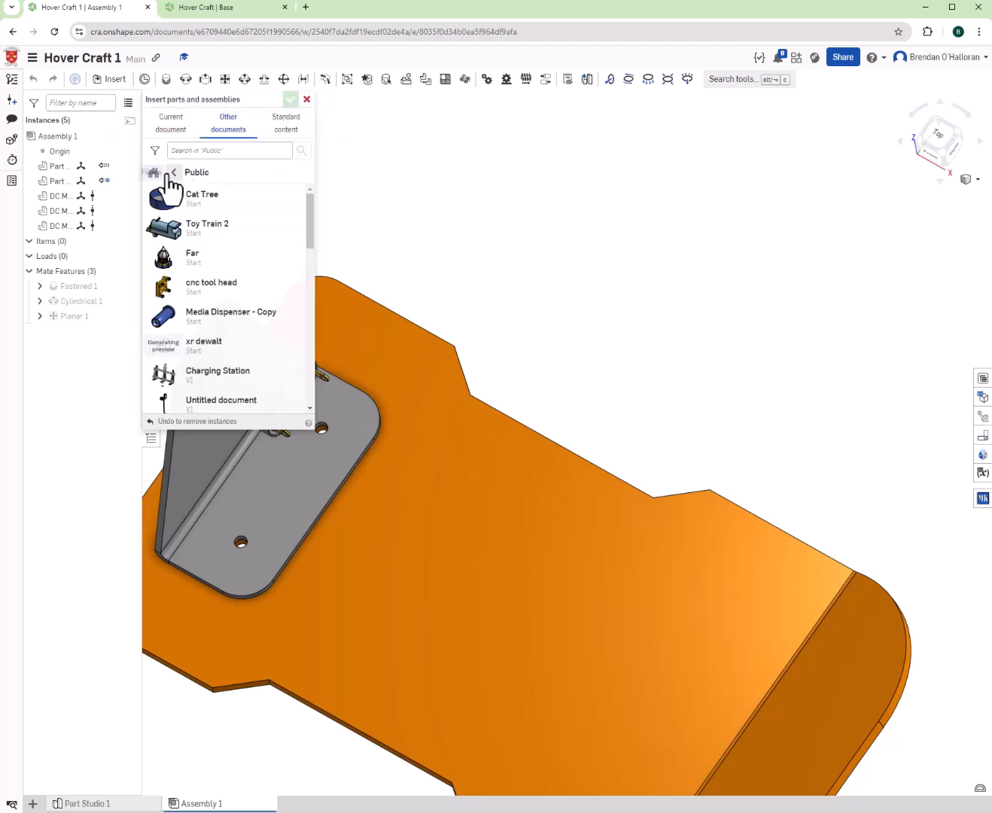
click(182, 176)
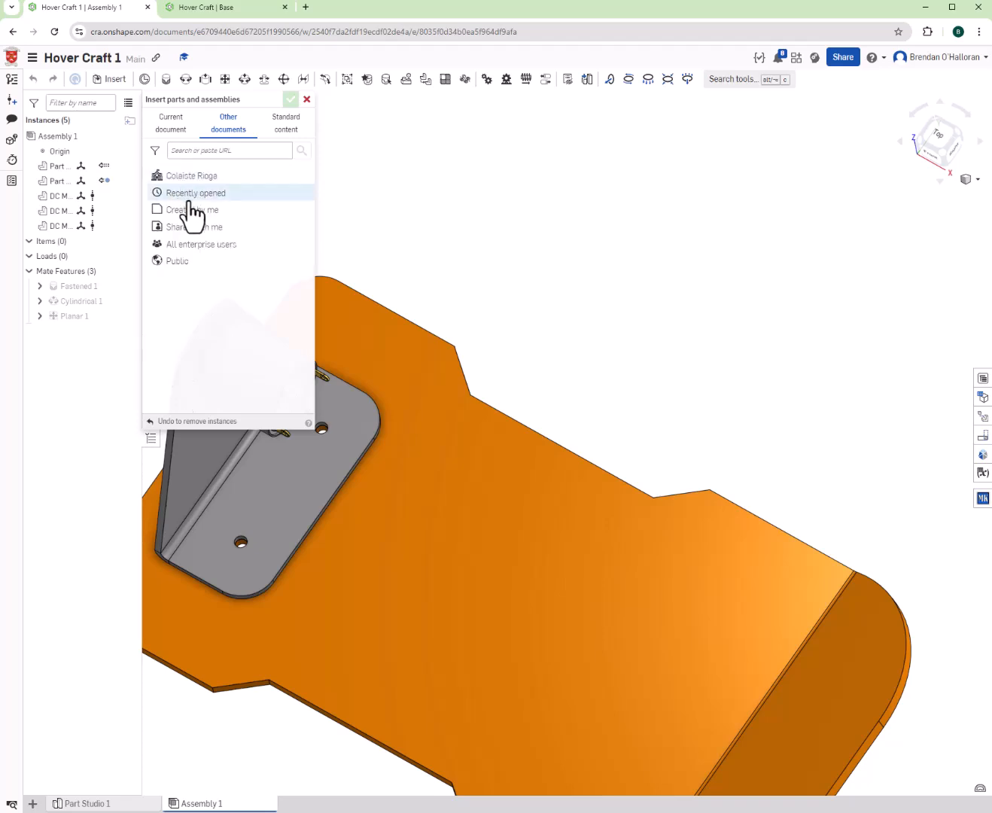
click(196, 174)
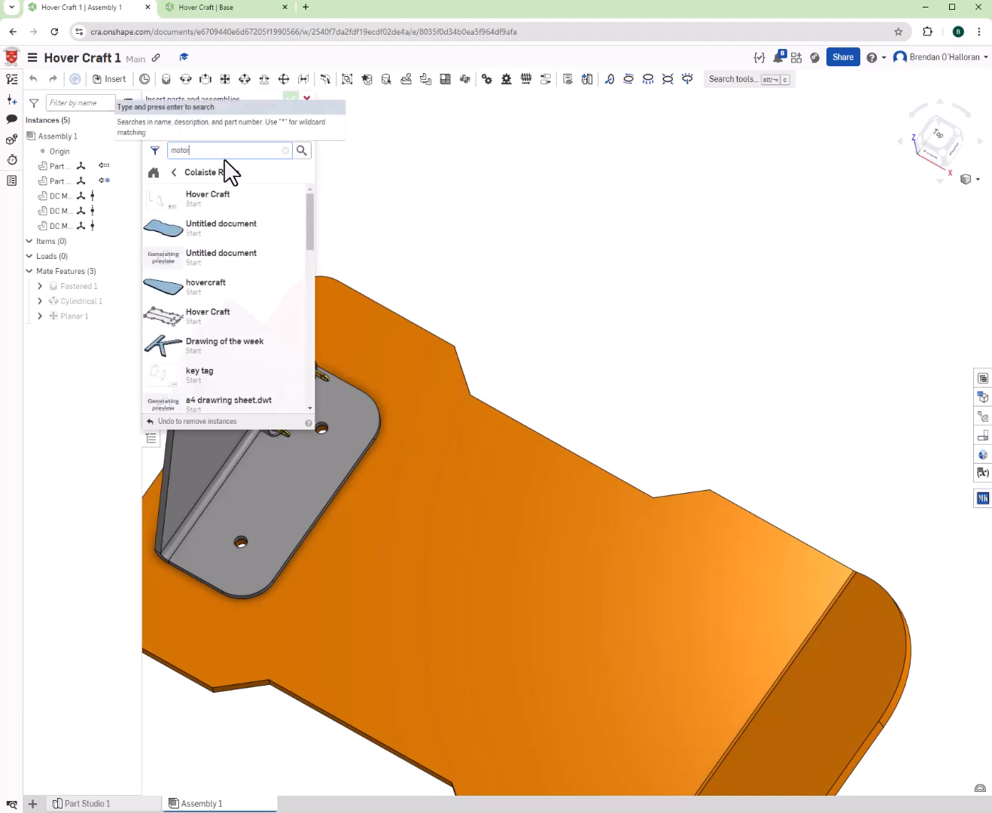
key(Return)
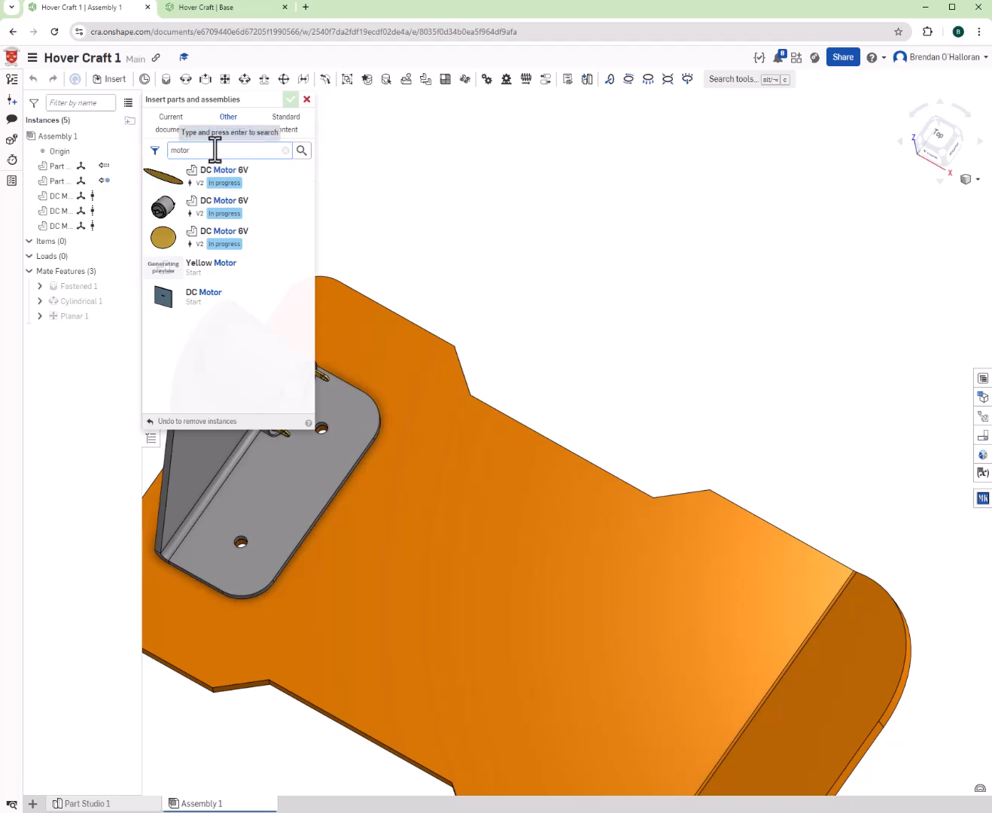
drag(209, 151, 162, 153)
key(BackSpace)
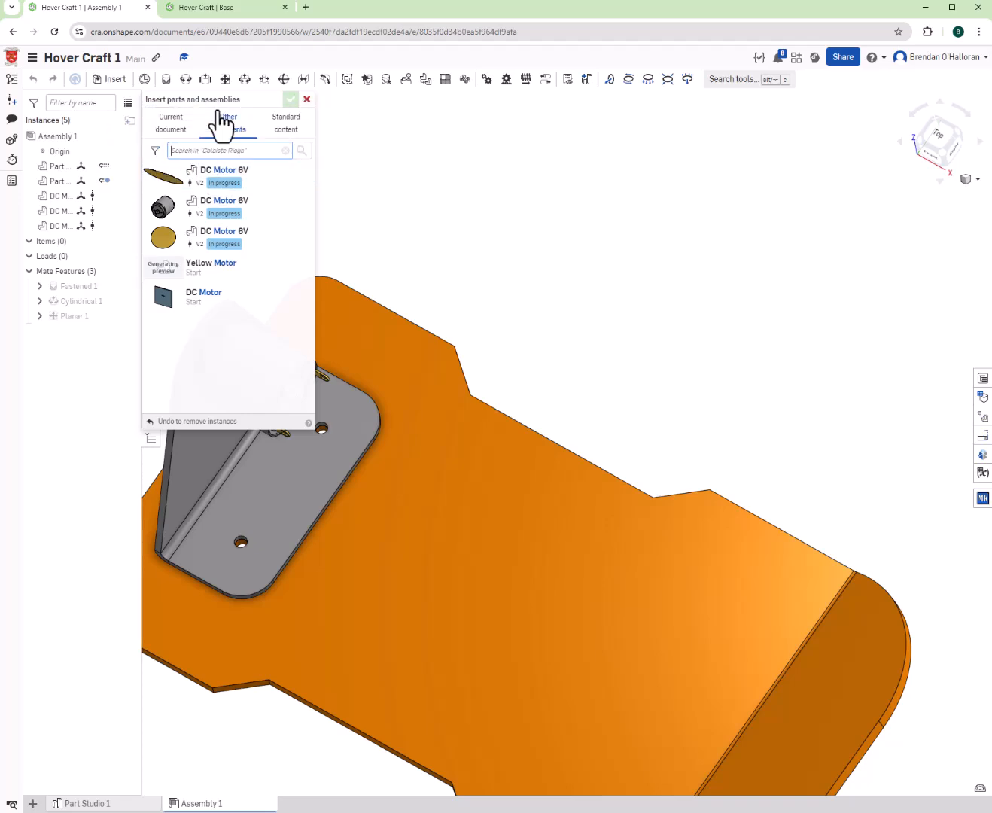
- Search the public documents for "yellow motor" and insert the Mini Gear DC Motor 6 V Yellow assembly in the free space beside the base
click(235, 134)
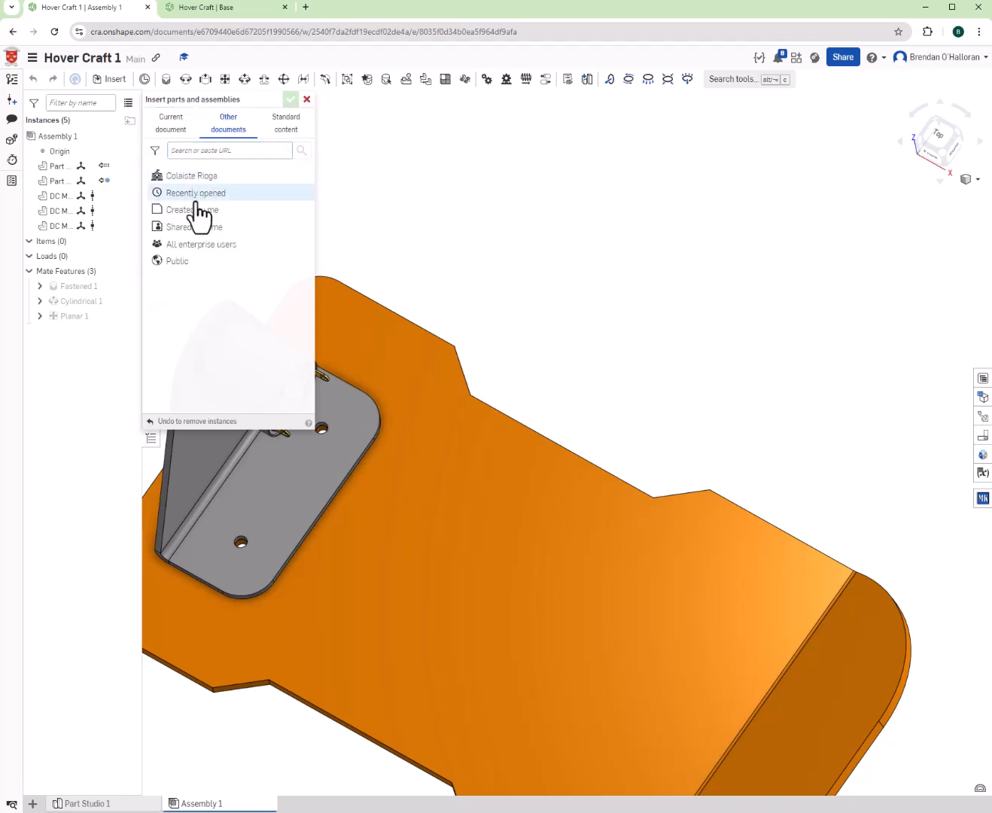
click(194, 269)
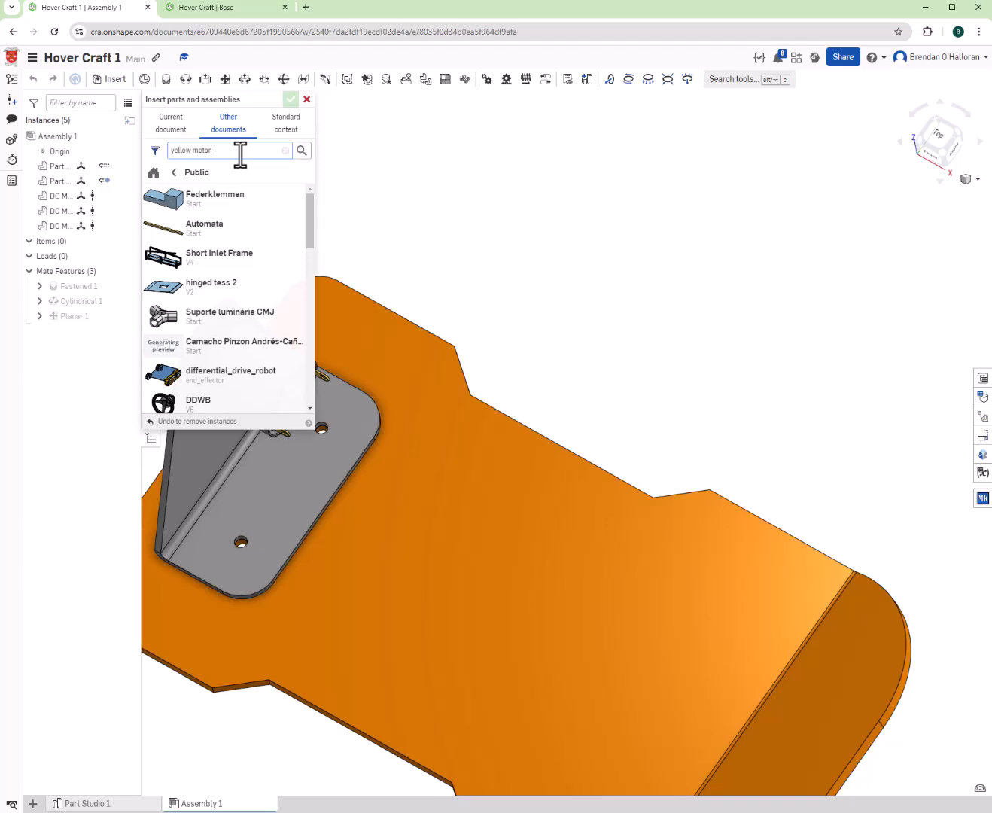
click(241, 154)
text(yellow motor)
key(Return)
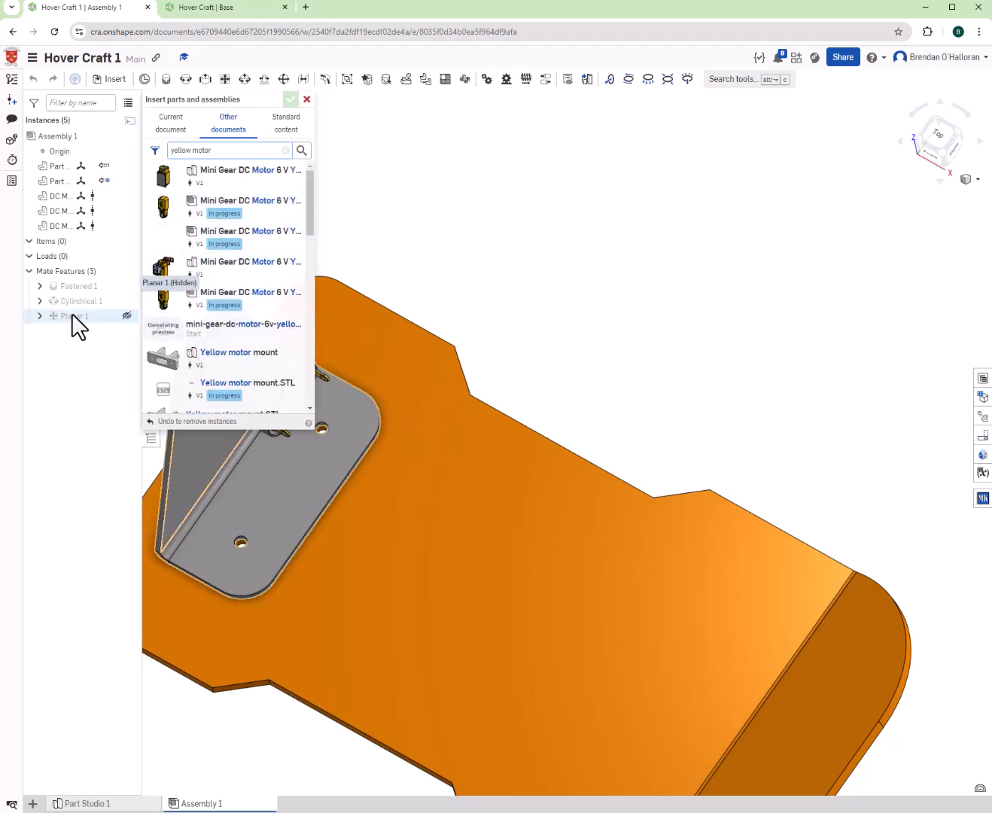
click(247, 298)
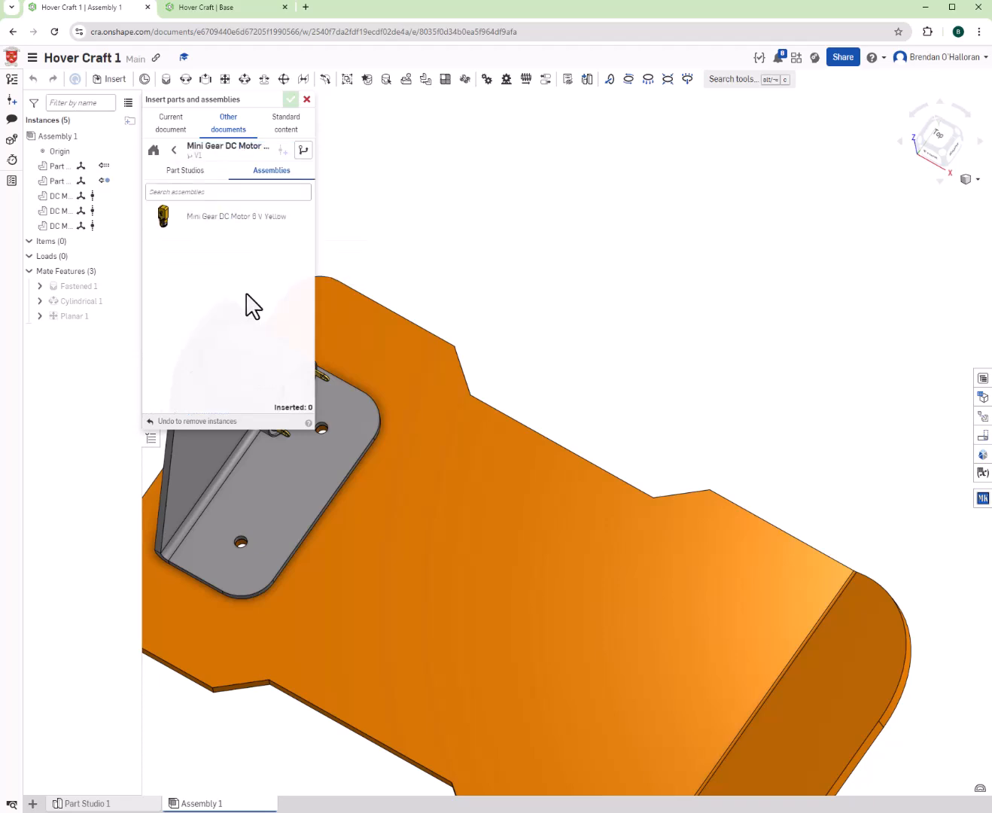
click(205, 225)
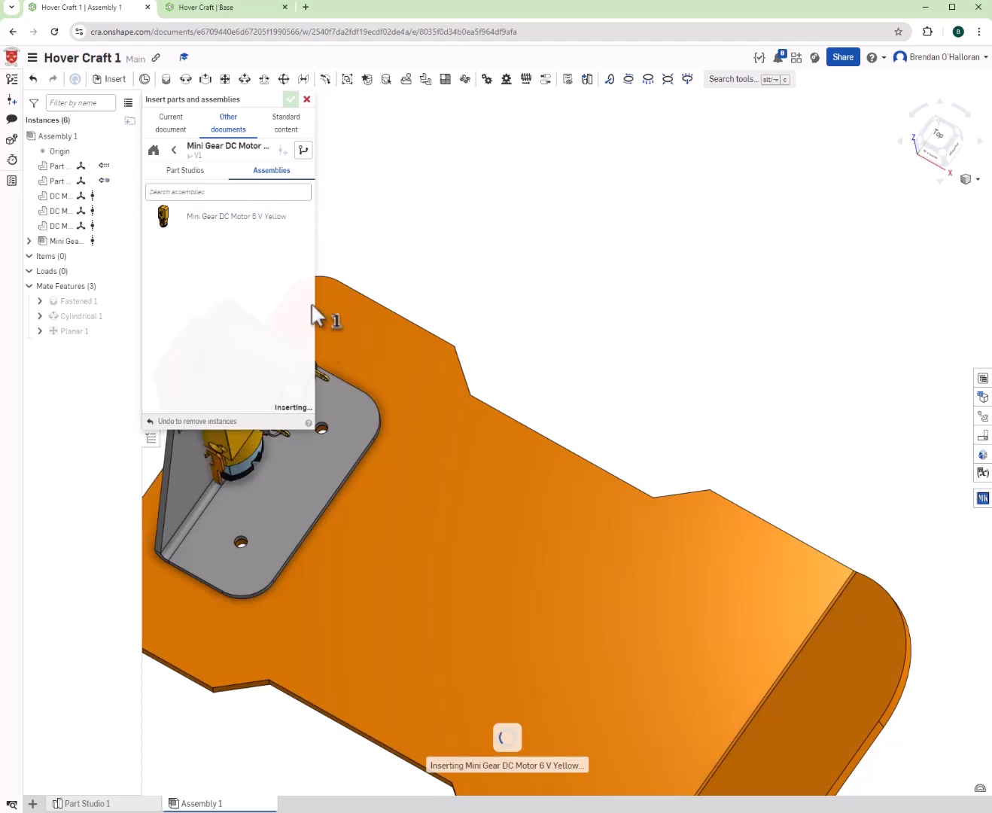
click(362, 422)
click(685, 284)
- Examine the inserted gear motor's shaft, mounting holes and orientation from several sides, comparing it with the bracket and base
right_drag(702, 339, 841, 429)
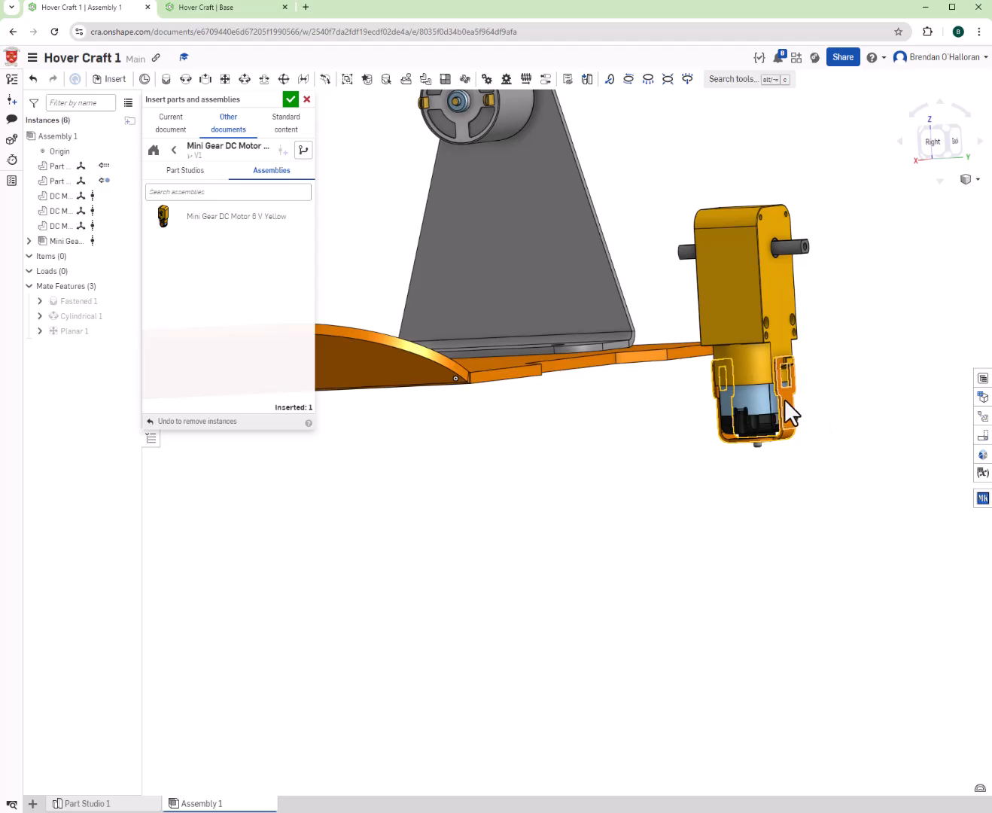
right_drag(720, 438, 848, 376)
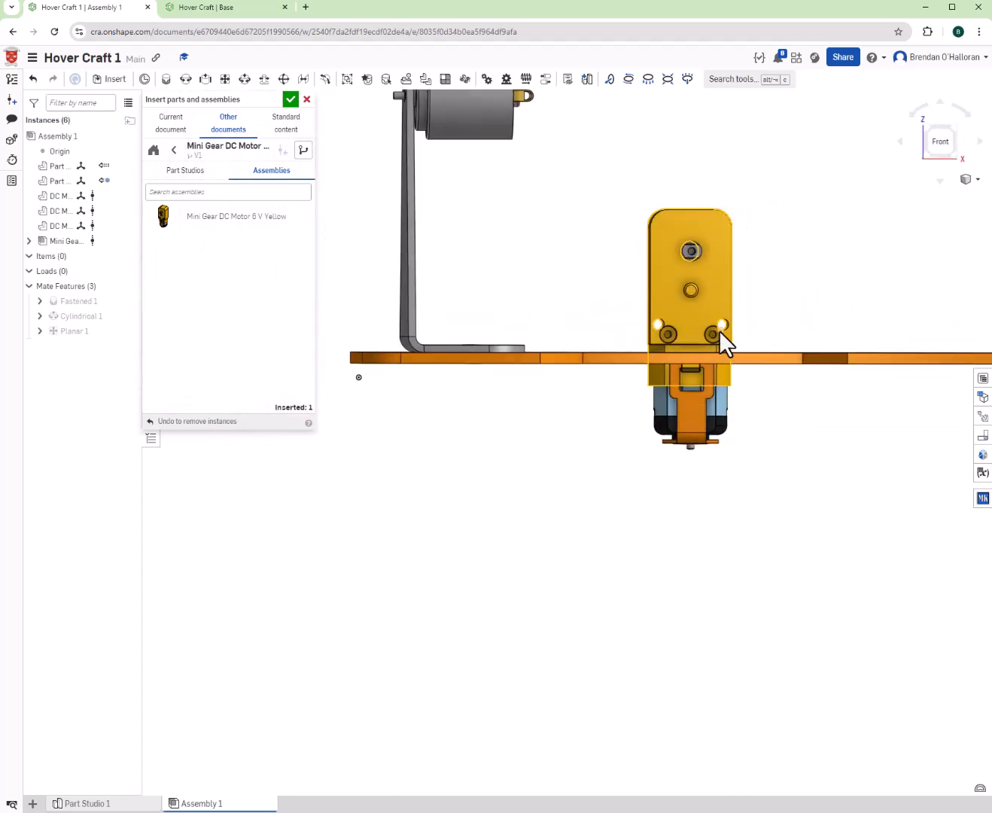
right_drag(687, 279, 635, 313)
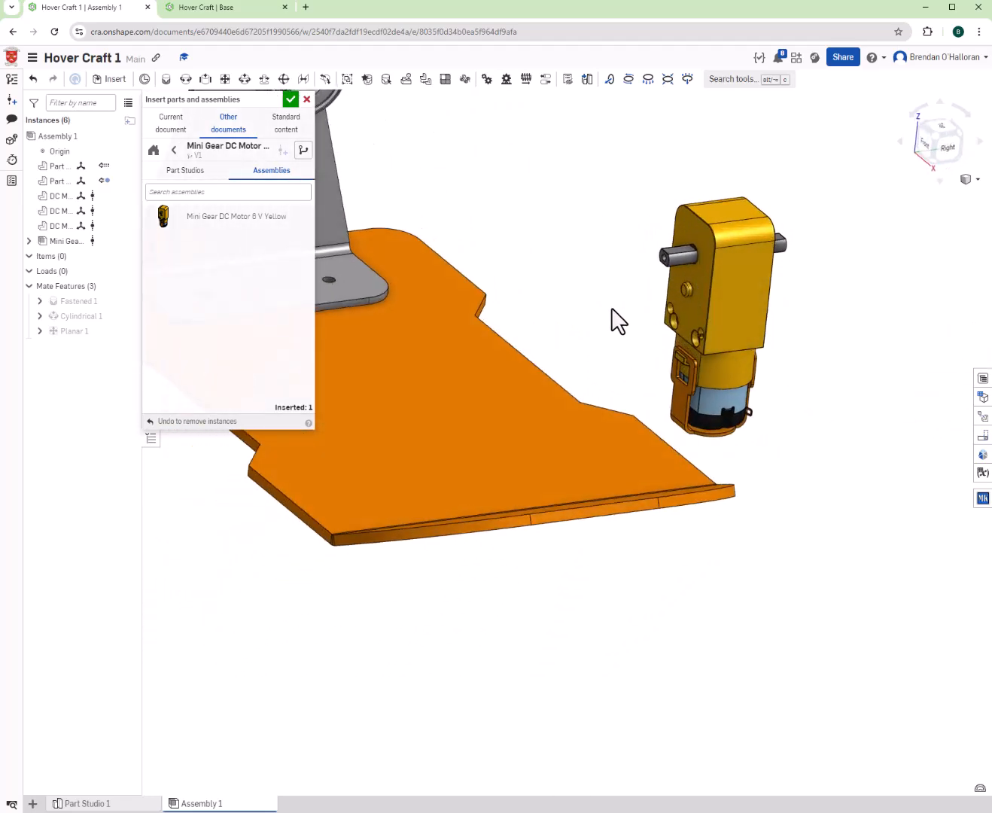
right_drag(652, 304, 696, 290)
scroll(698, 292, up, 3)
scroll(696, 293, down, 6)
right_drag(623, 246, 622, 284)
scroll(620, 283, up, 5)
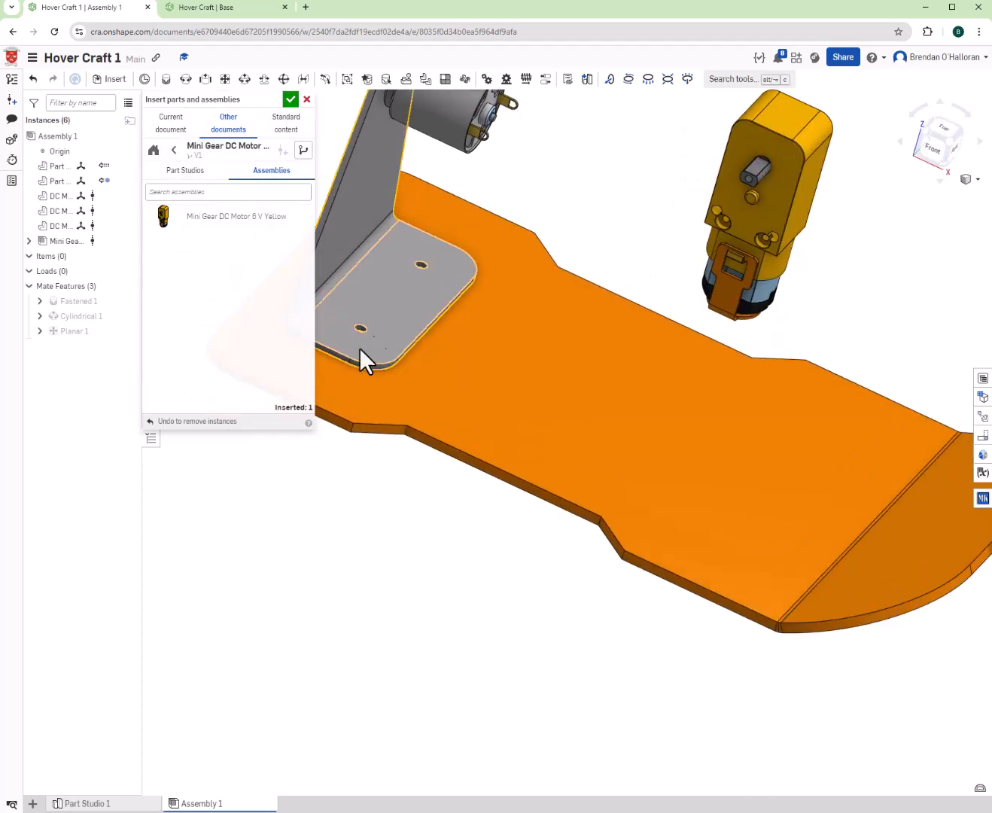
scroll(396, 307, down, 2)
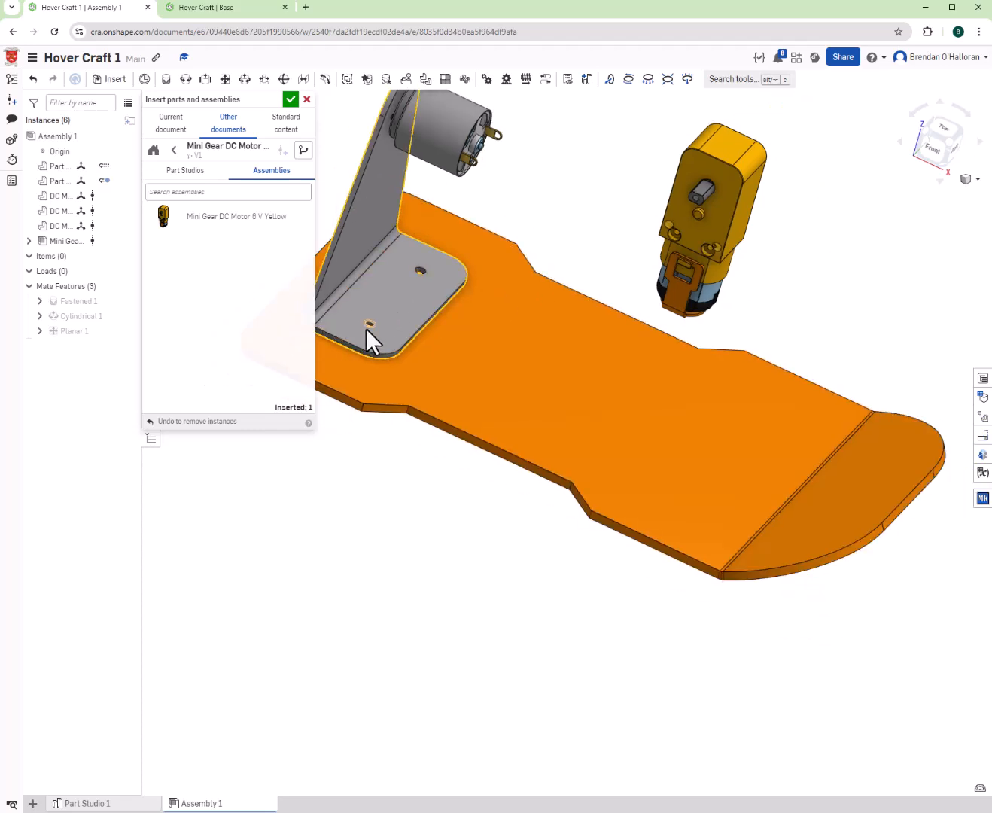
scroll(696, 193, up, 2)
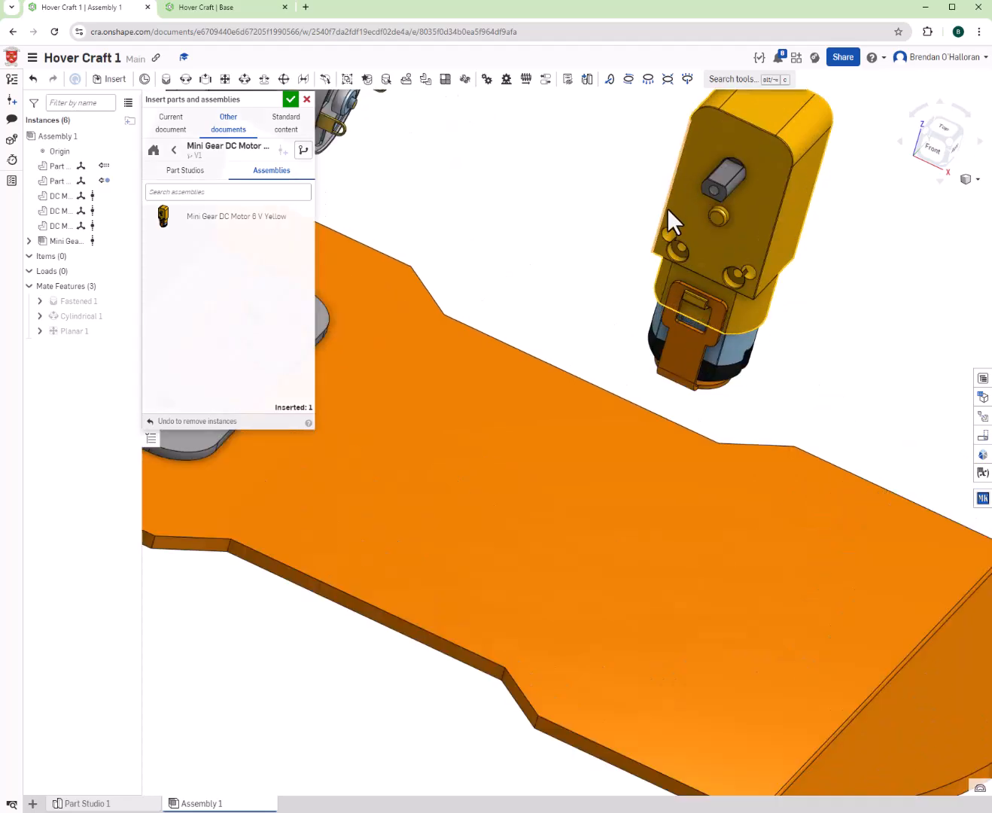
scroll(459, 386, down, 3)
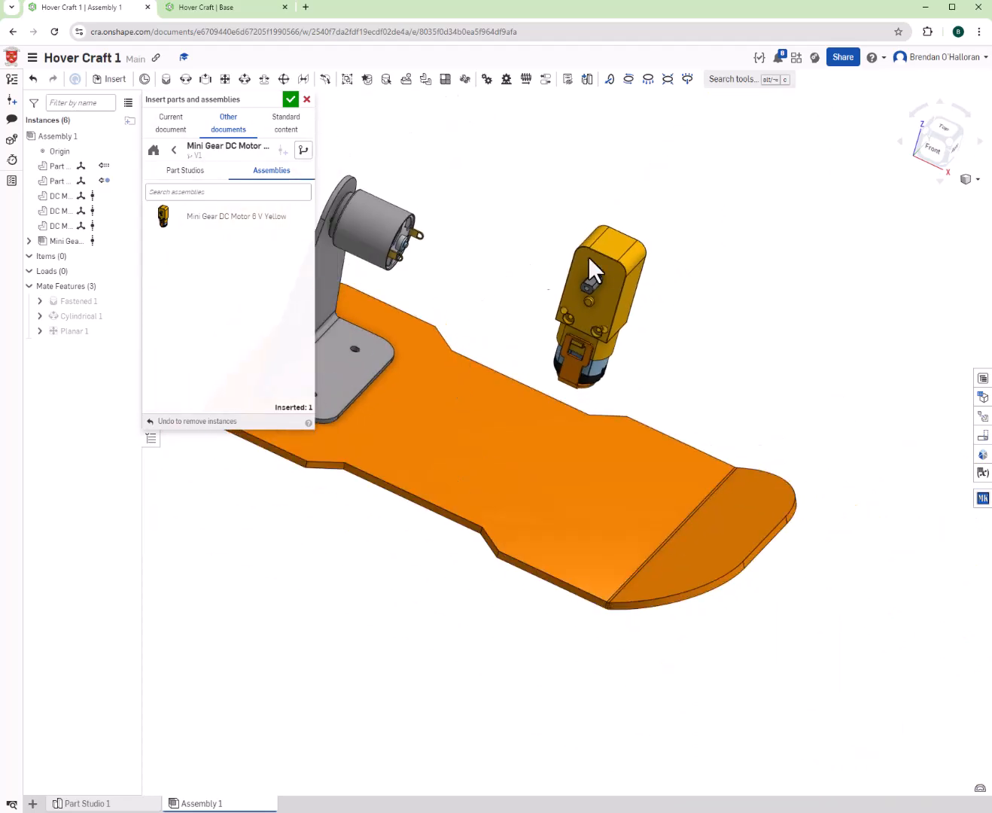
scroll(606, 285, up, 3)
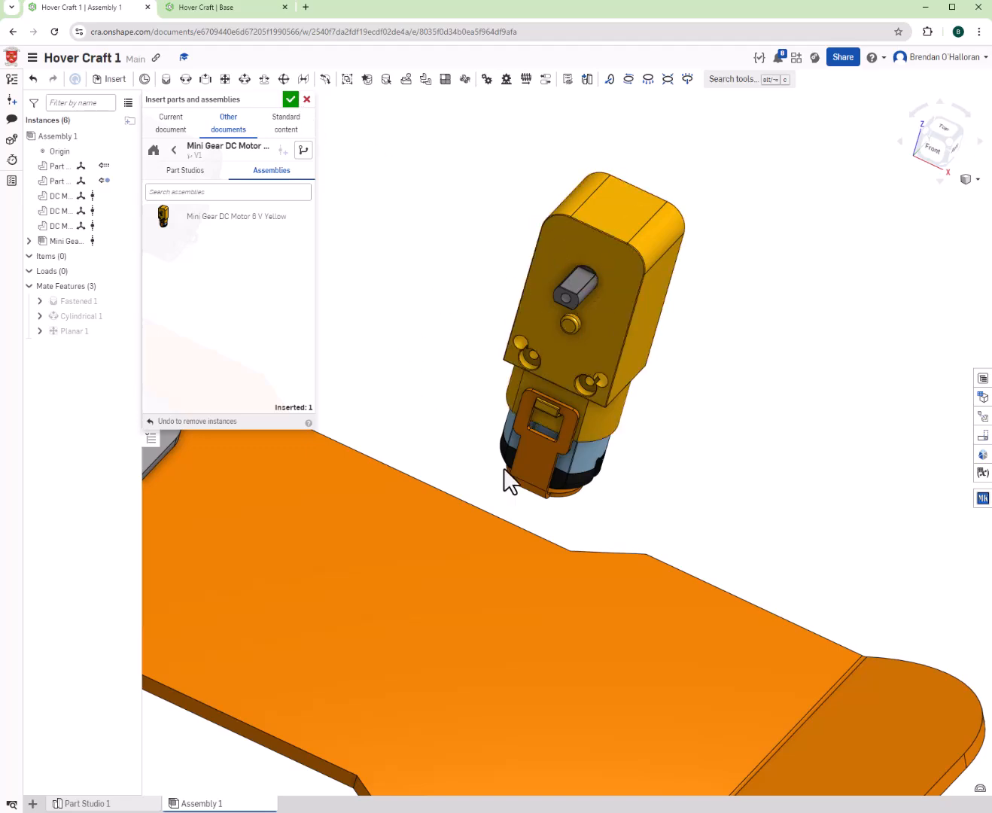
mouse_move(524, 383)
right_down()
mouse_move(548, 343)
mouse_move(530, 364)
right_up()
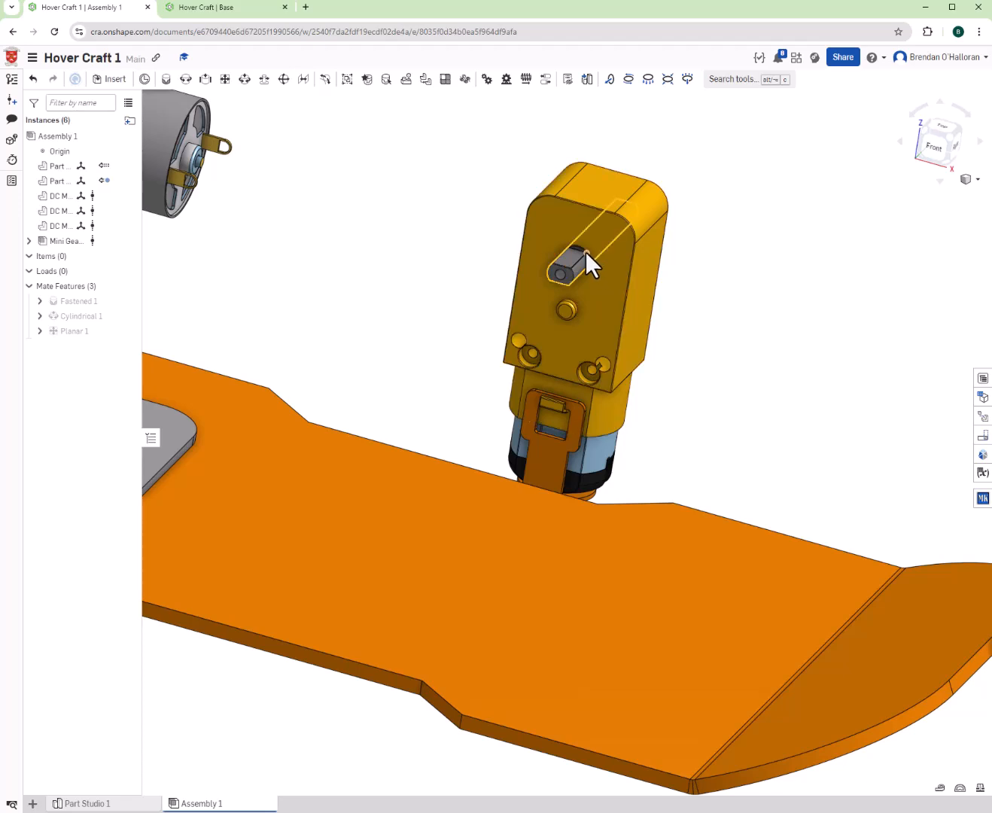
click(166, 80)
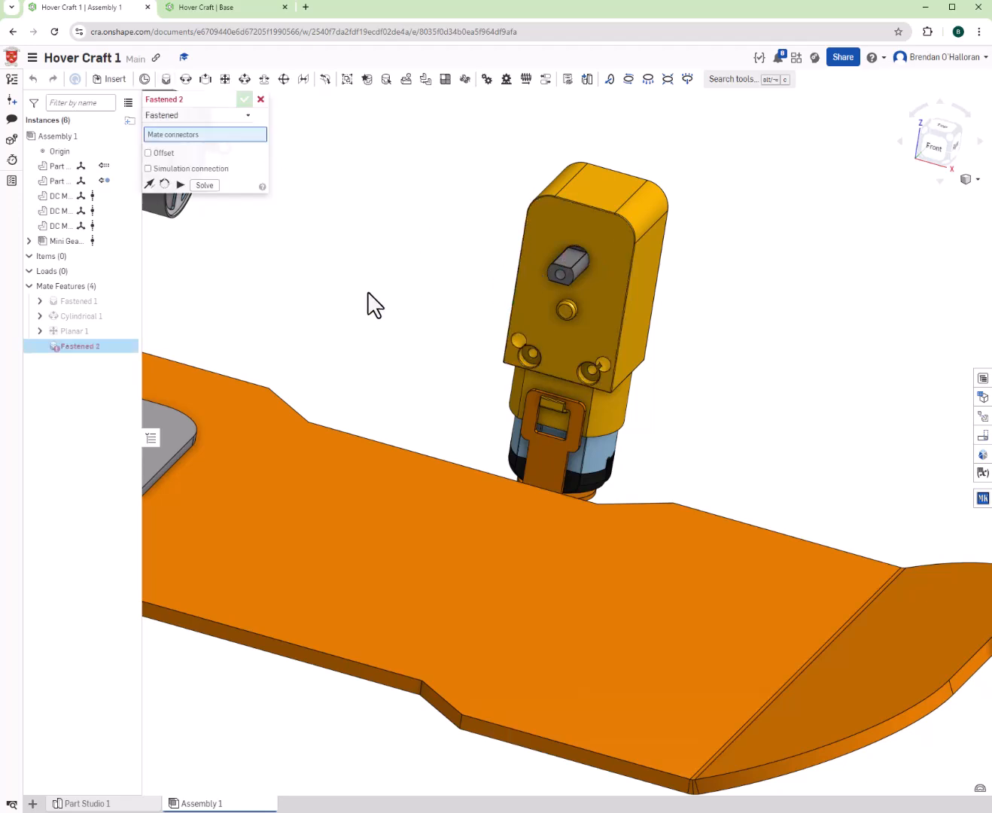
scroll(346, 308, down, 3)
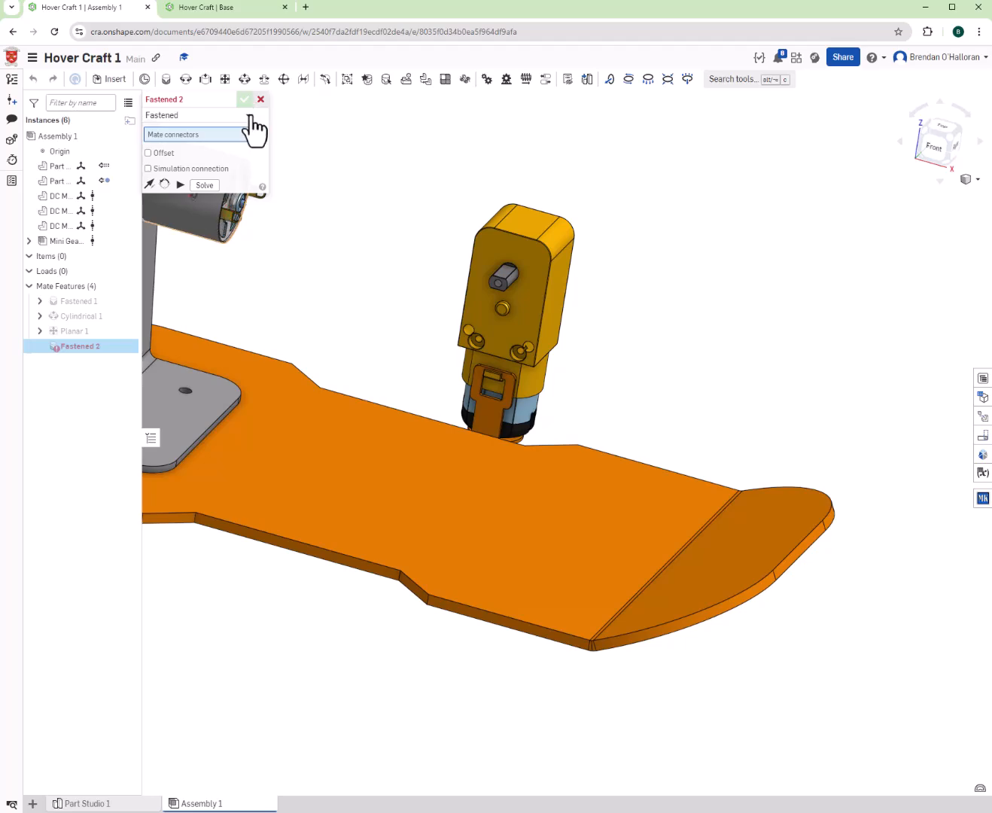
scroll(189, 410, down, 3)
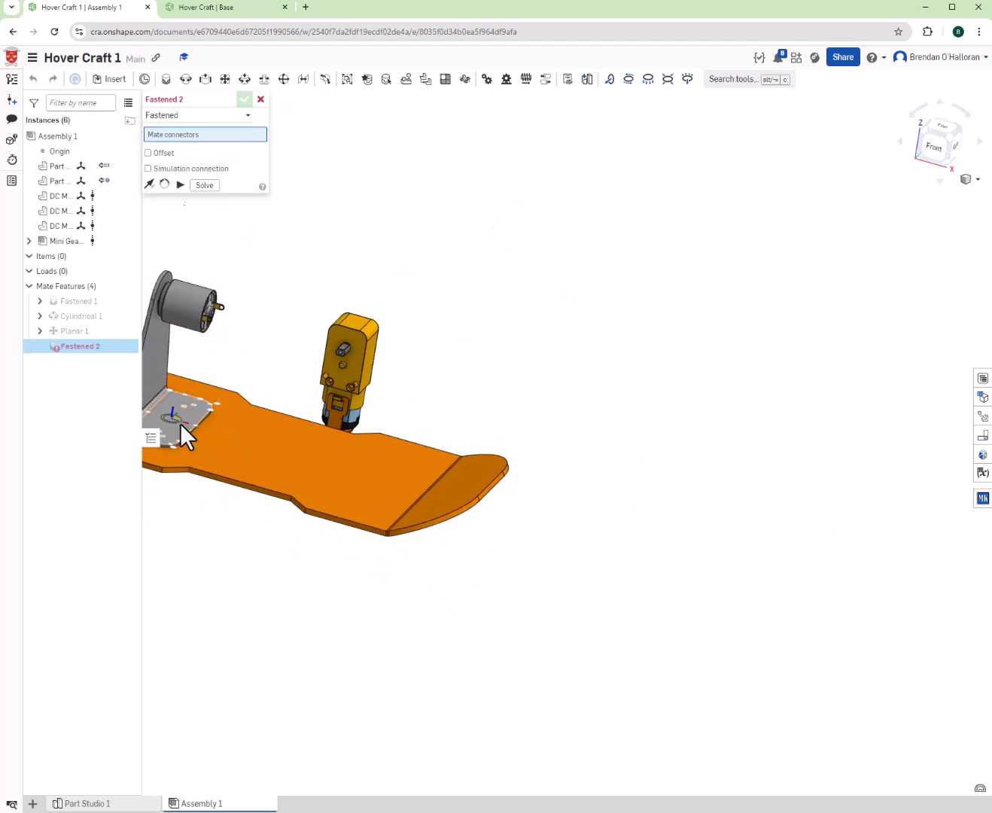
middle_drag(174, 430, 294, 538)
scroll(240, 568, up, 5)
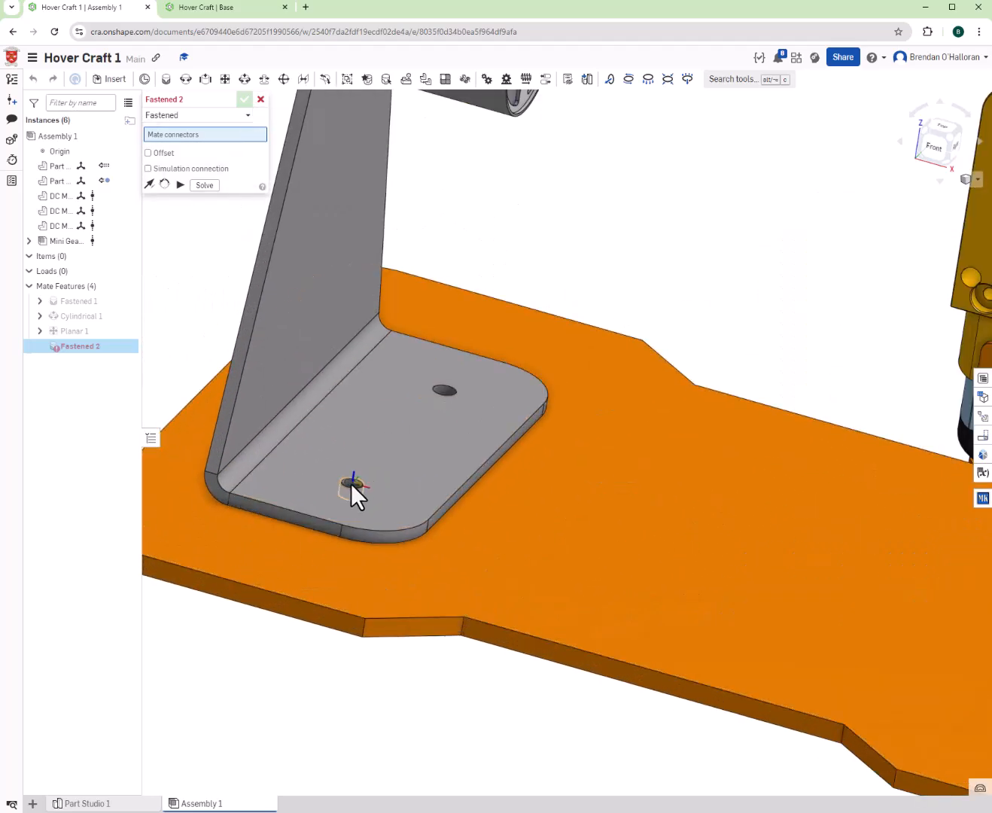
click(349, 484)
scroll(527, 422, down, 3)
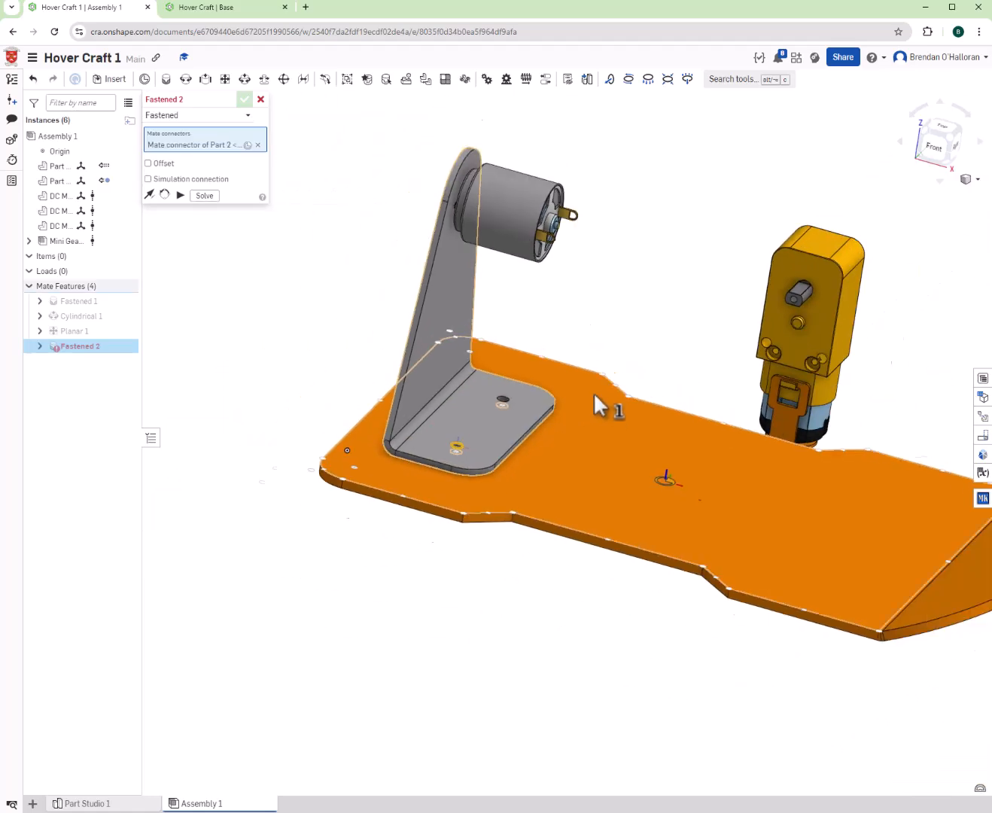
scroll(792, 298, up, 3)
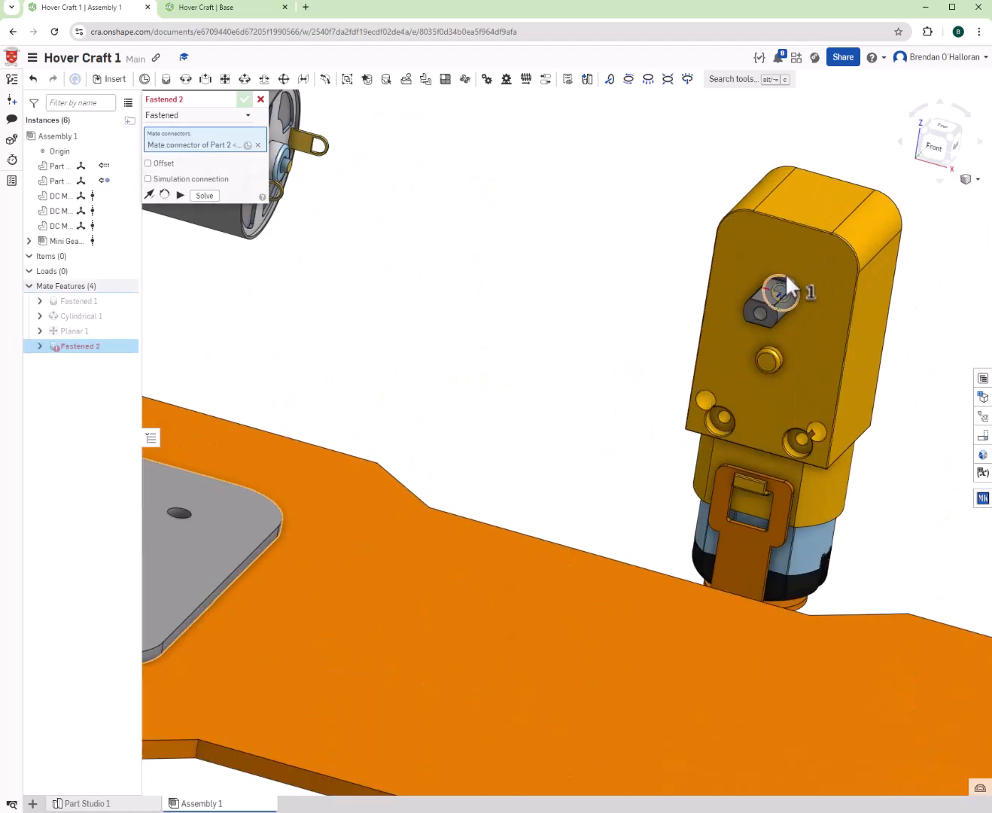
click(790, 278)
click(910, 301)
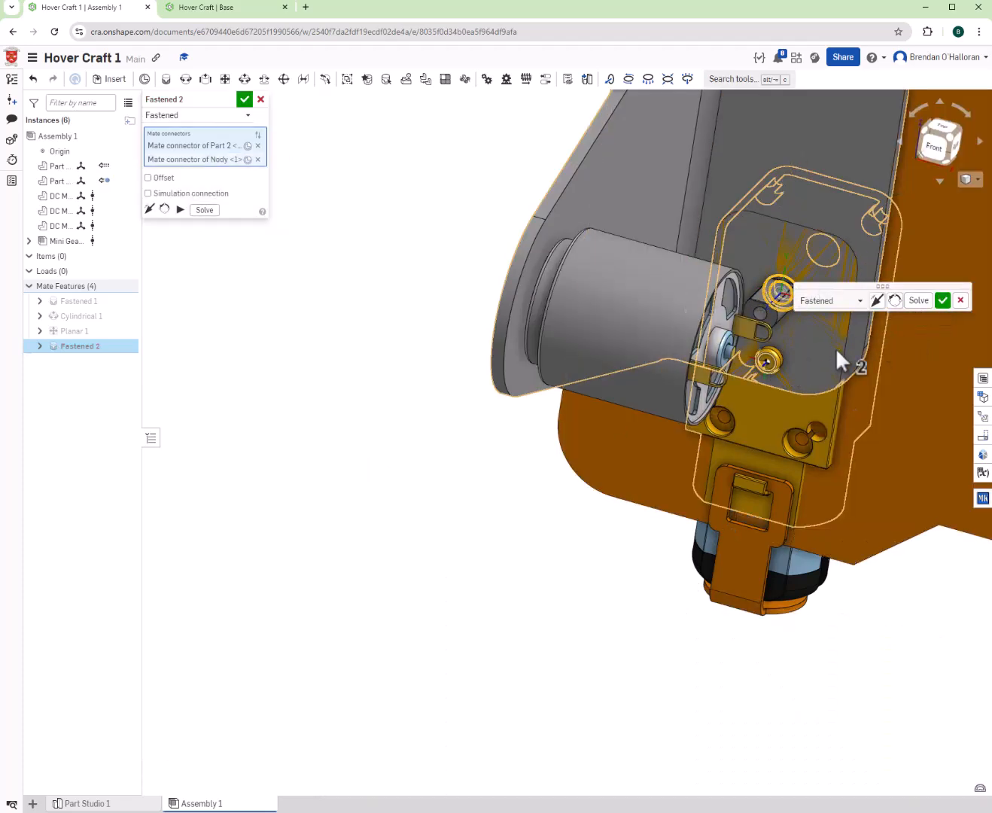
scroll(622, 476, down, 5)
scroll(623, 476, down, 3)
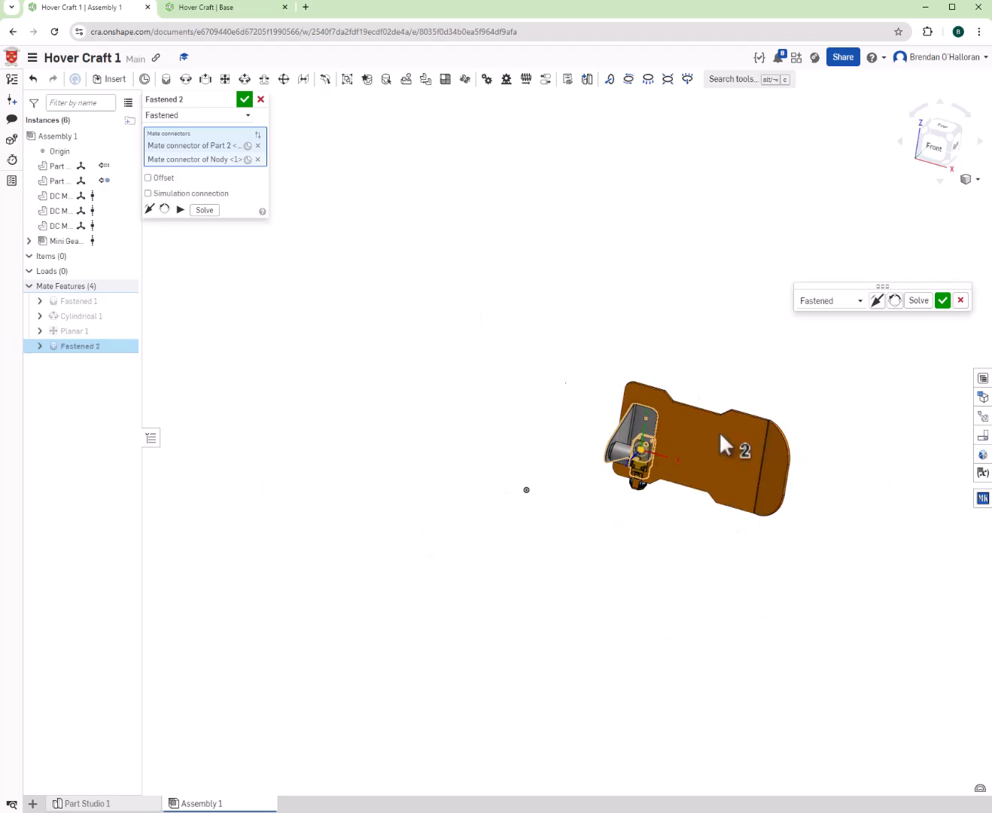
click(260, 98)
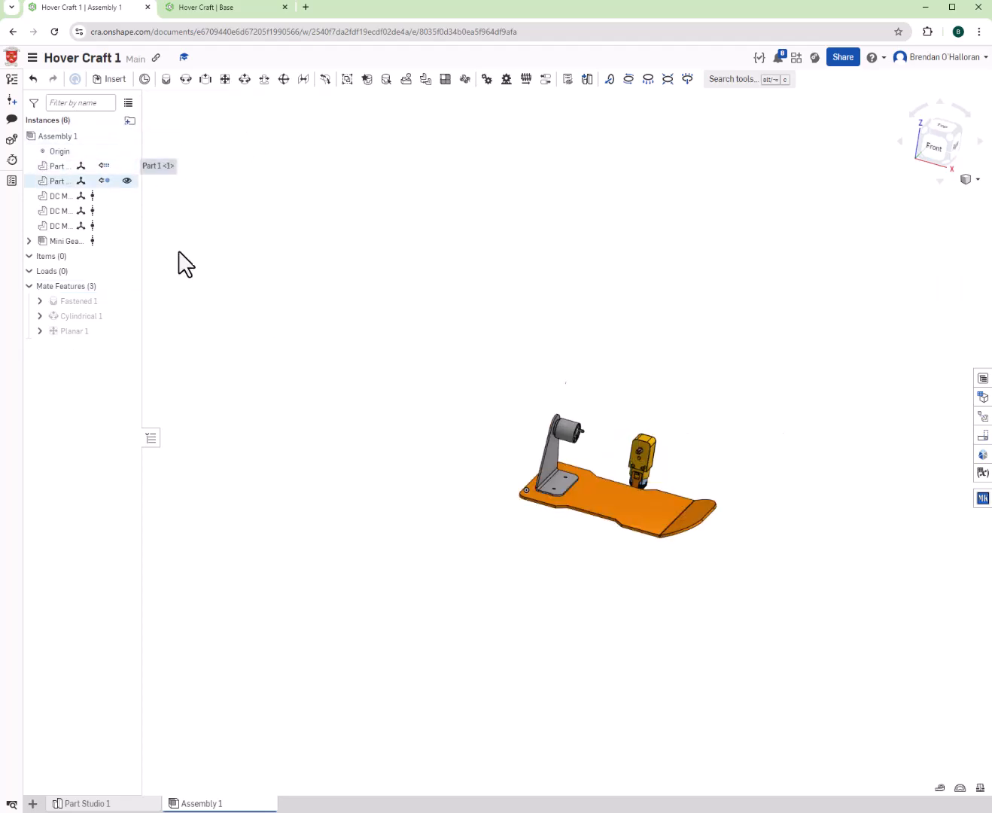
- Fix the hovercraft base, Part 1, in place in the assembly
click(613, 498)
mouse_move(555, 486)
mouse_down()
mouse_move(681, 526)
mouse_move(581, 561)
mouse_move(602, 520)
mouse_move(559, 498)
mouse_up()
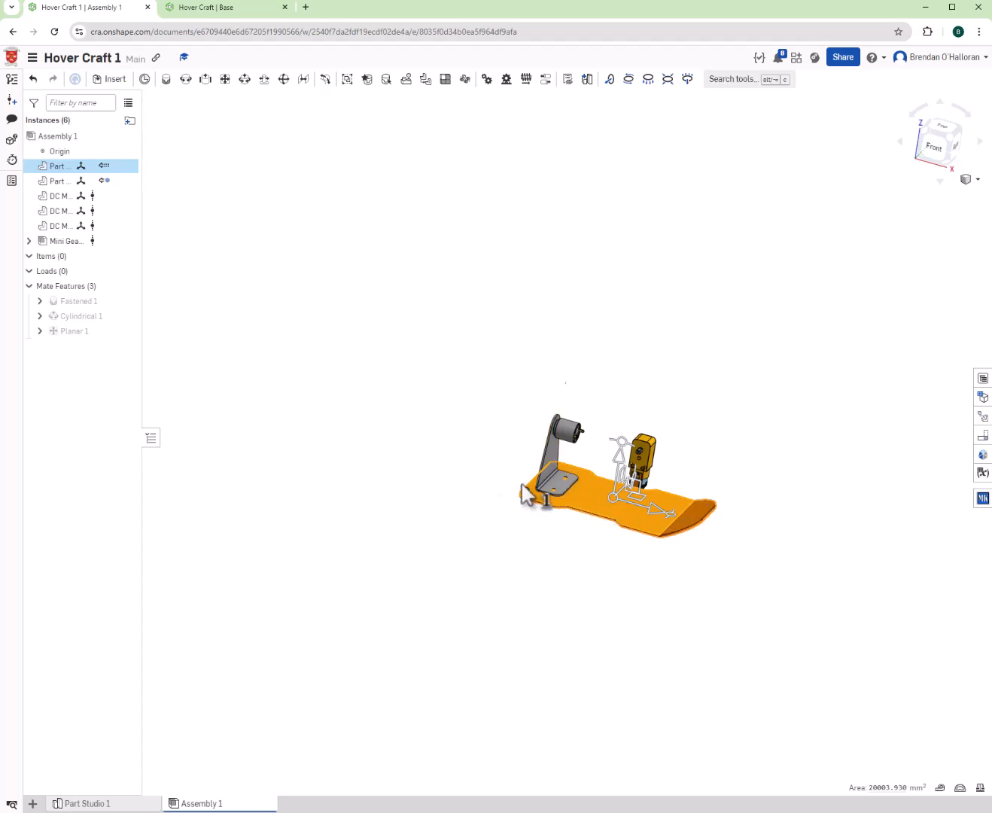
right_click(43, 171)
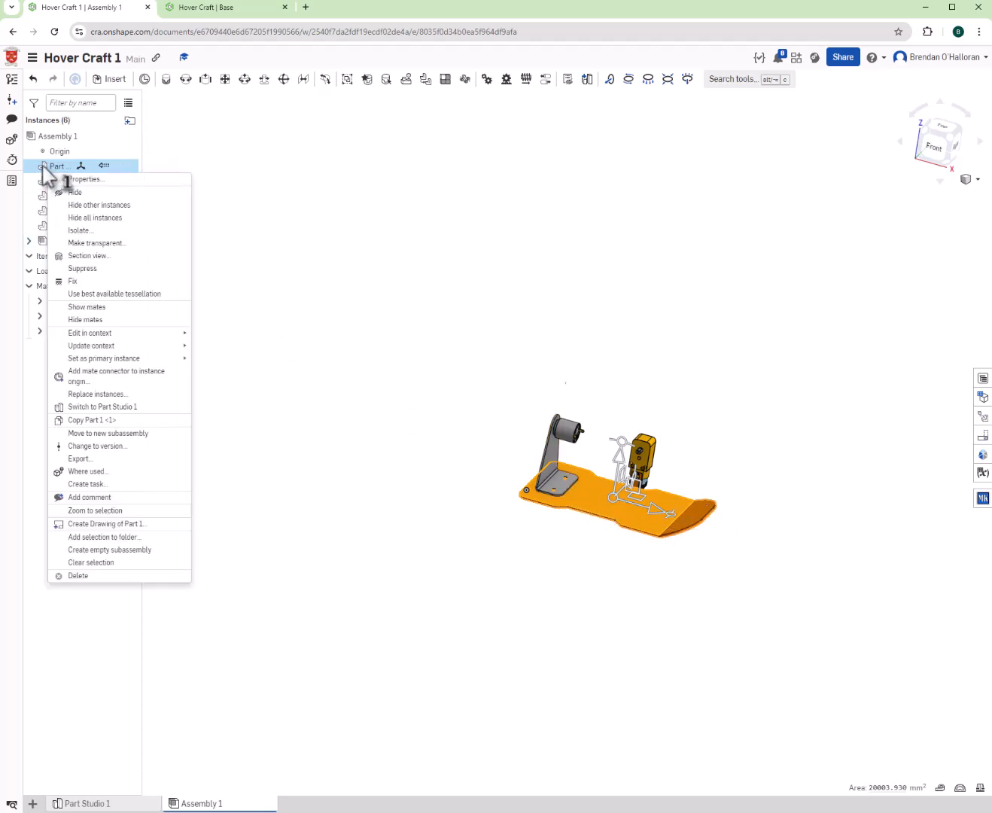
click(65, 283)
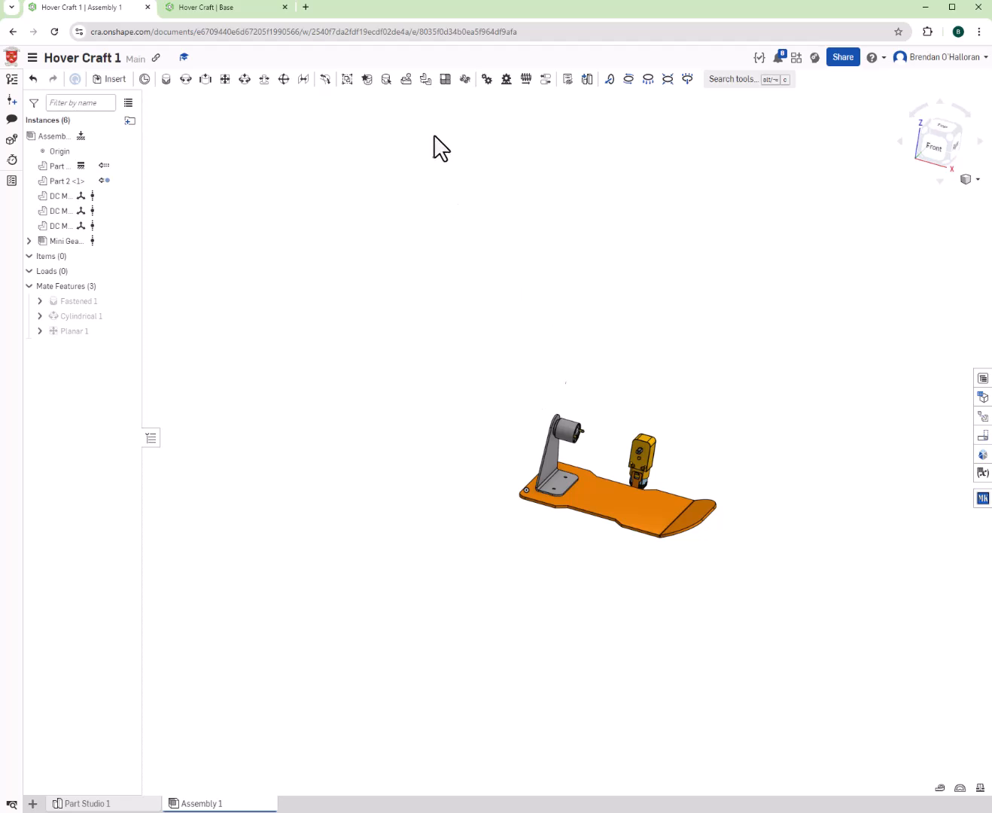
- Add a Fastened mate between the shaft hole in the yellow gear motor's body and the front mounting hole in the bracket's foot
click(167, 82)
scroll(657, 476, up, 8)
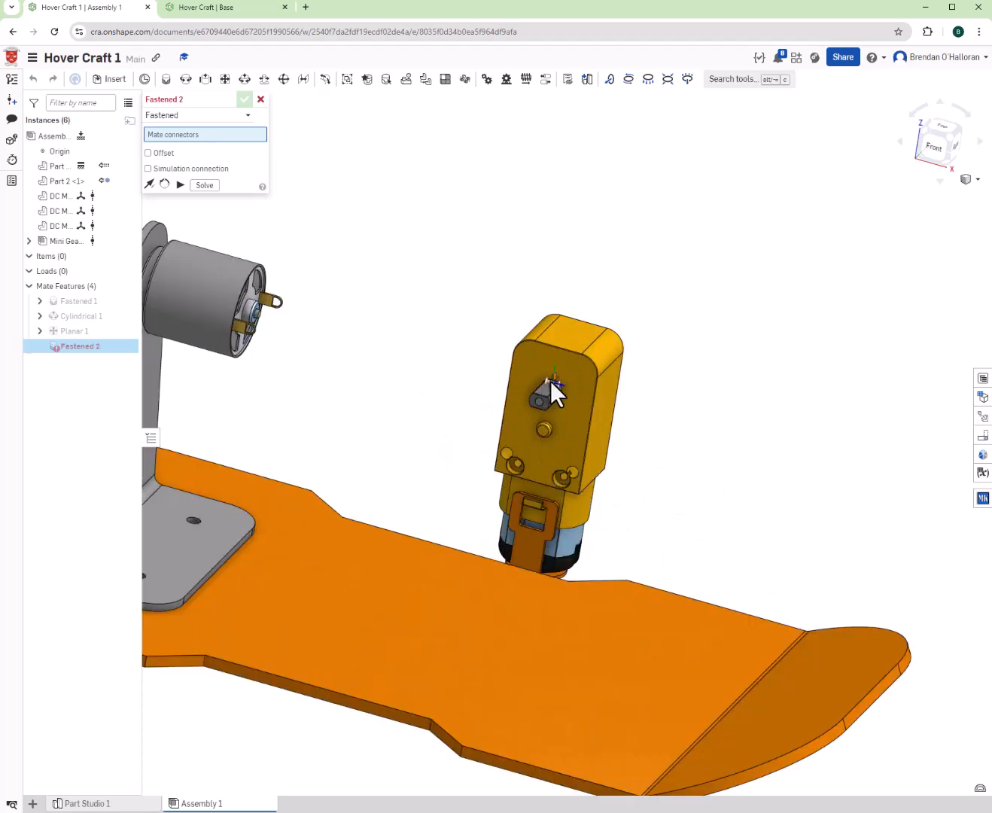
scroll(550, 381, up, 3)
click(560, 388)
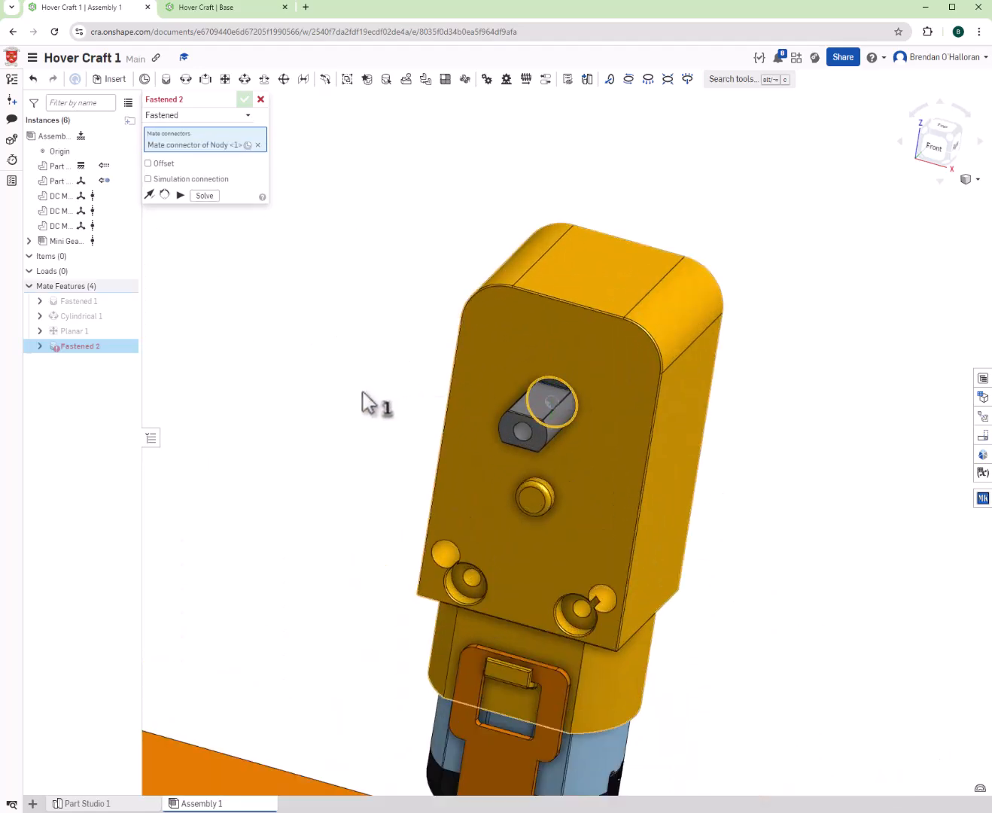
scroll(295, 458, down, 8)
scroll(188, 510, up, 10)
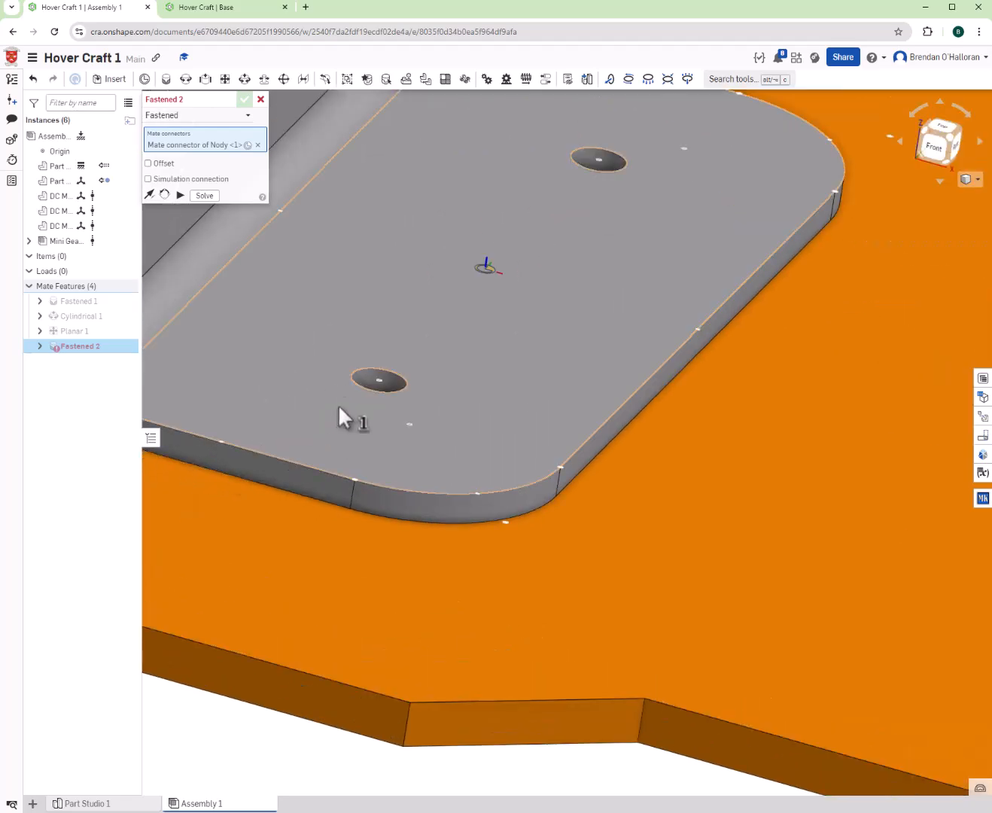
click(361, 382)
scroll(365, 391, down, 5)
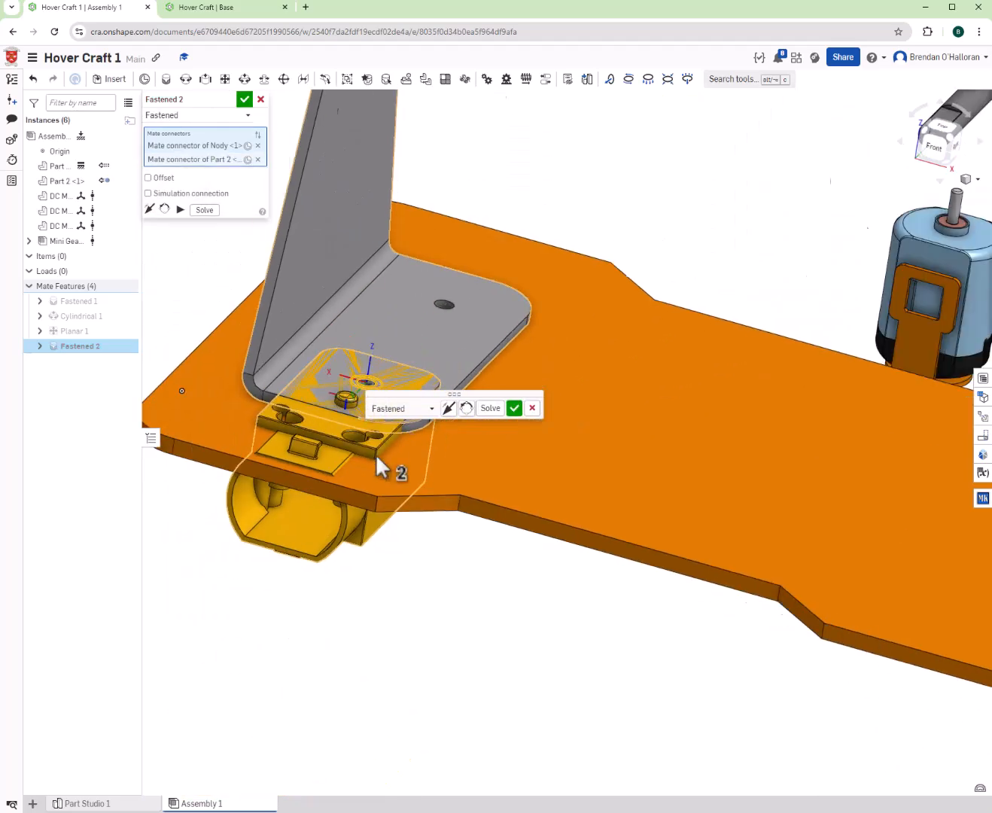
scroll(371, 436, down, 5)
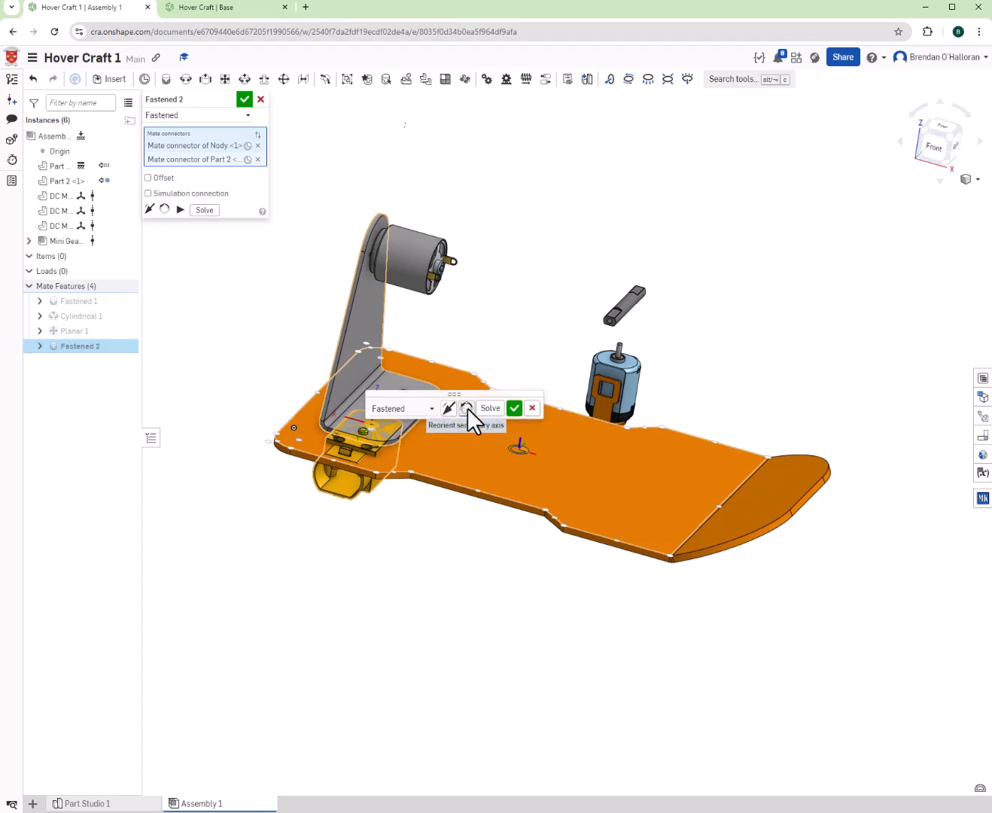
- Reorient the mate's secondary axis by two turns, flip its primary axis so the gear motor body sits above the bracket, and accept the mate
click(467, 407)
click(467, 408)
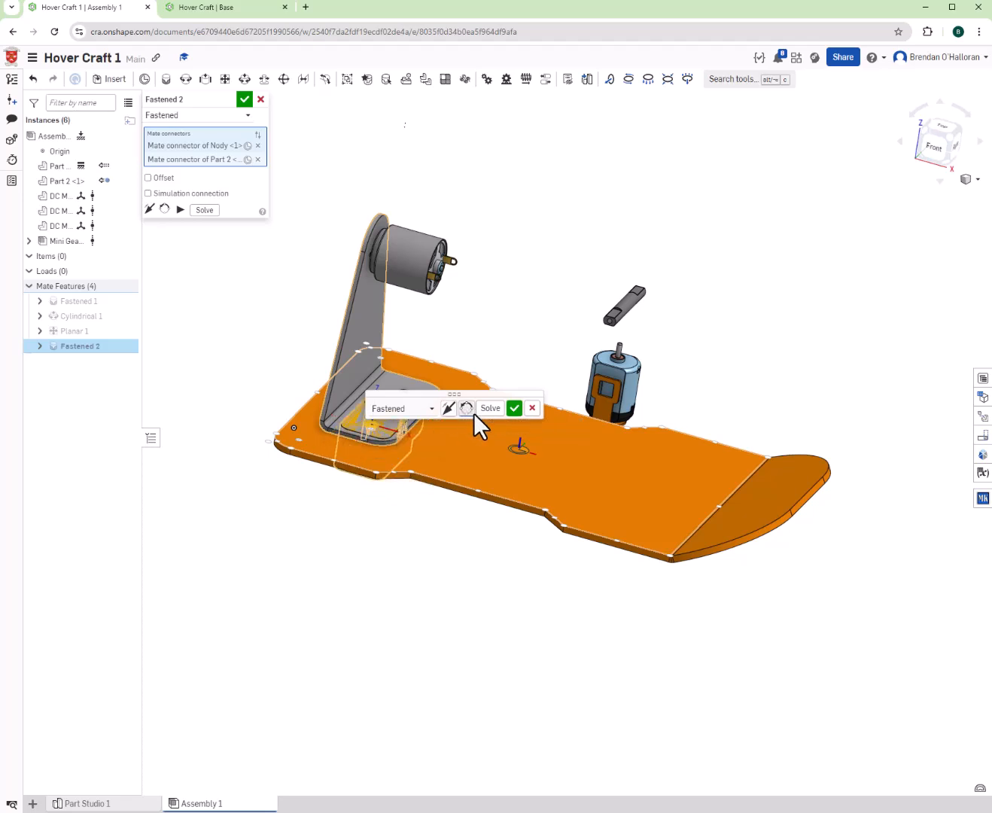
click(448, 411)
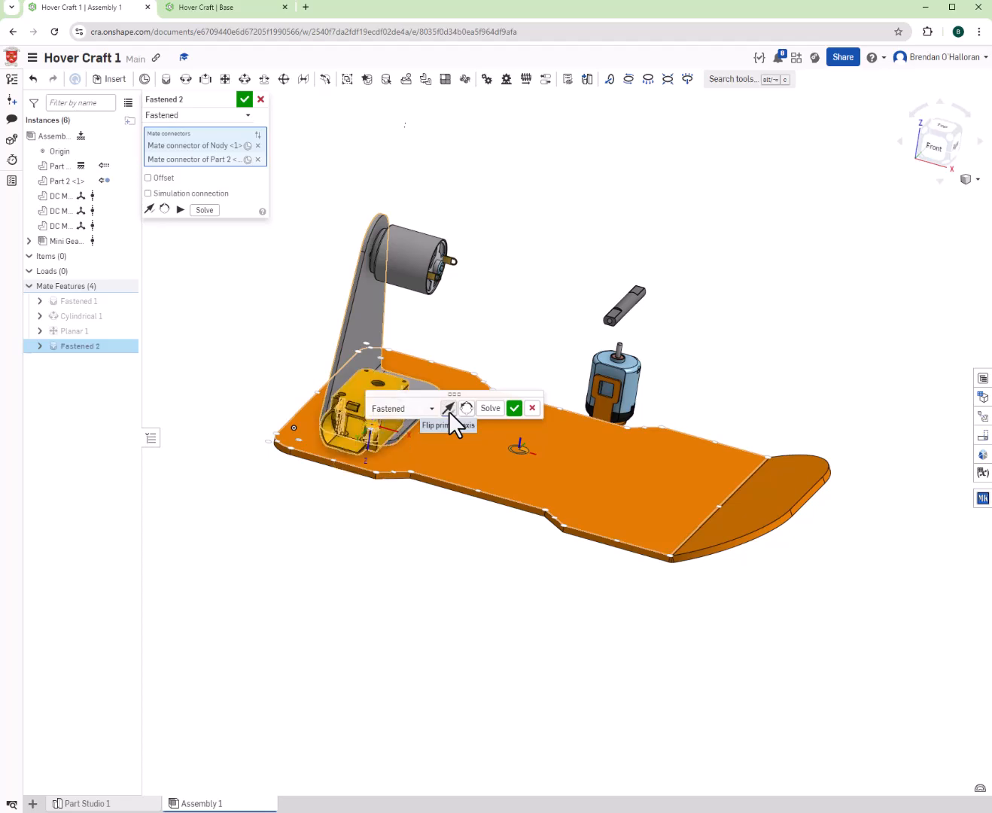
click(514, 413)
- Examine the mated gear motor body's position on the bracket and base from above and at an angle
right_drag(426, 459, 469, 457)
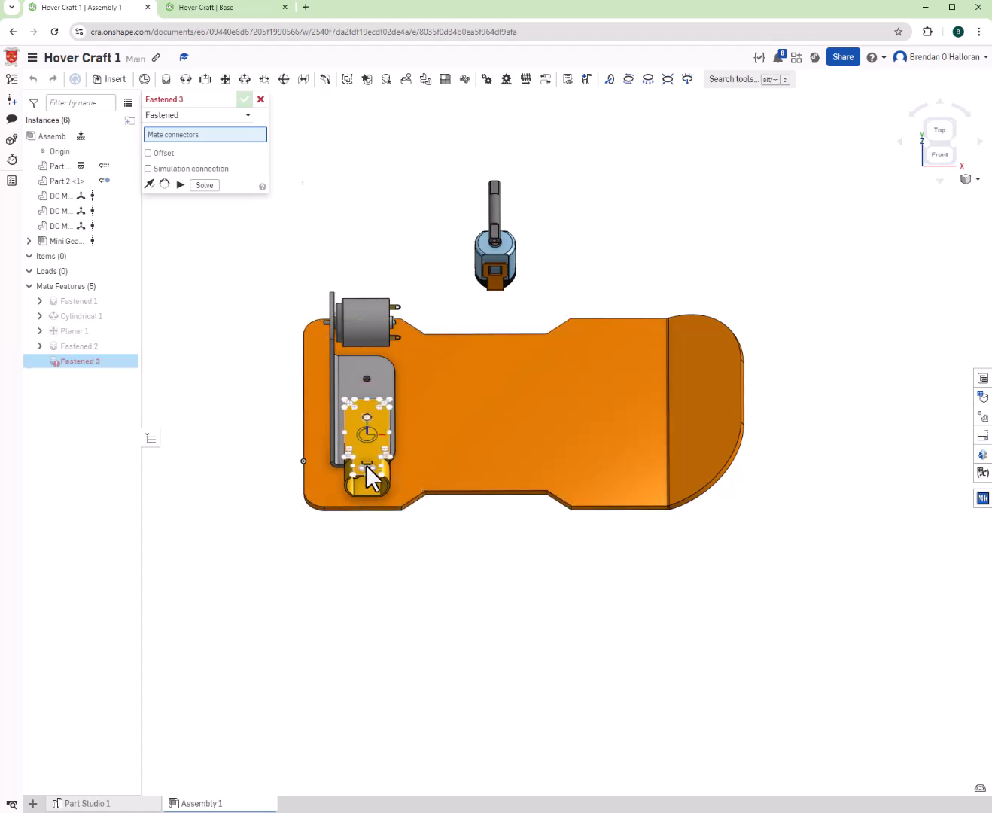
scroll(377, 456, up, 2)
right_drag(378, 457, 398, 425)
scroll(398, 425, down, 5)
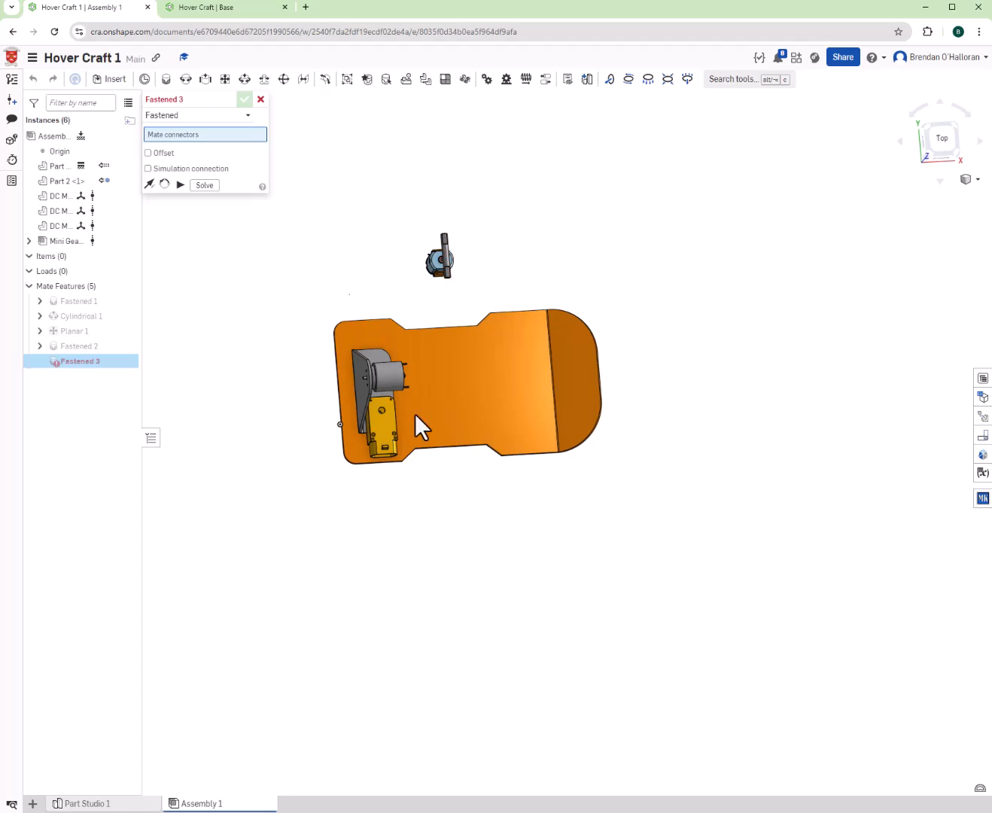
right_drag(381, 436, 373, 402)
scroll(374, 402, up, 4)
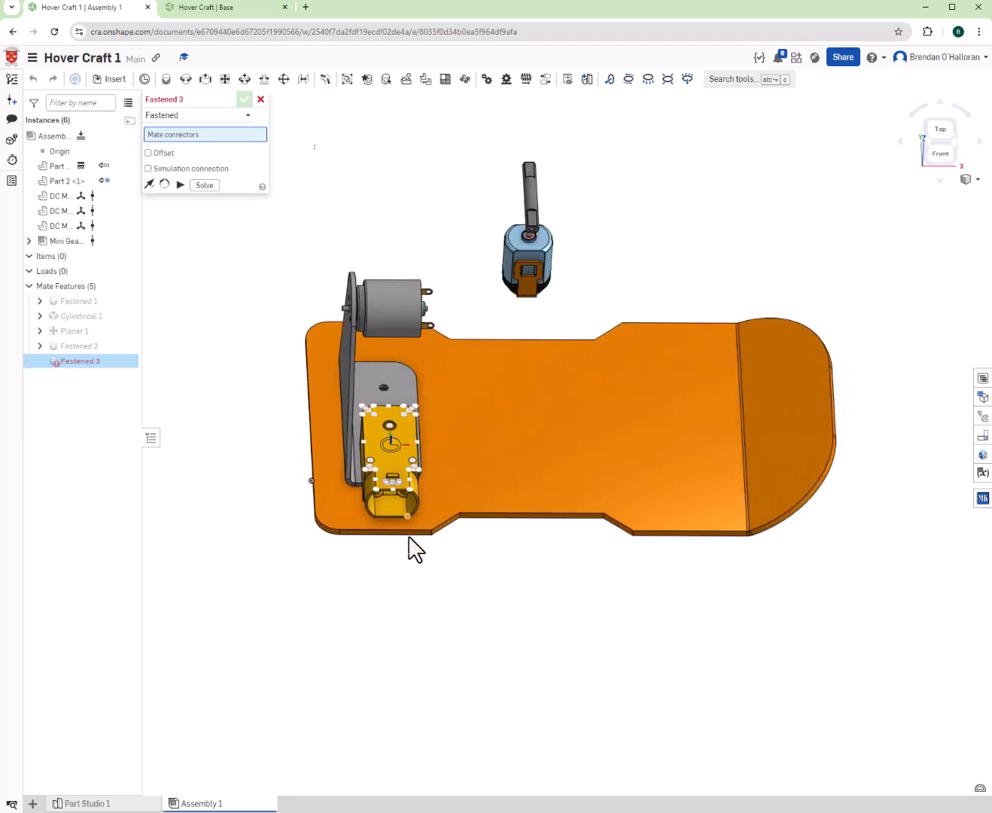
key(n)
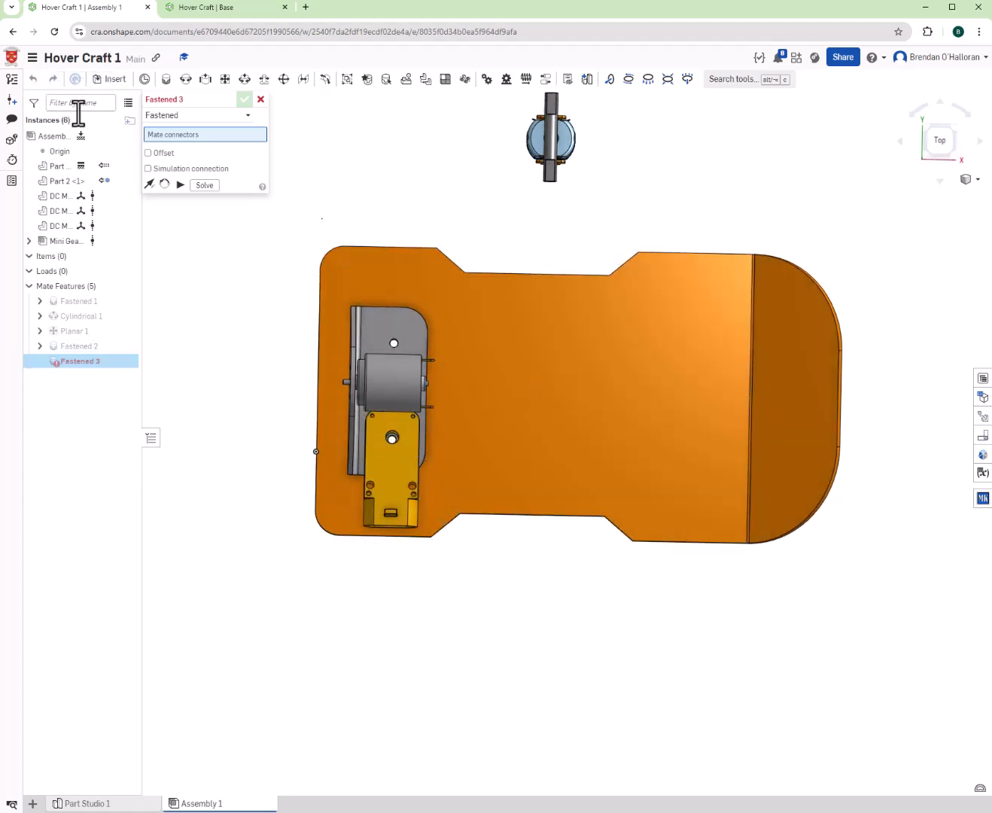
click(260, 99)
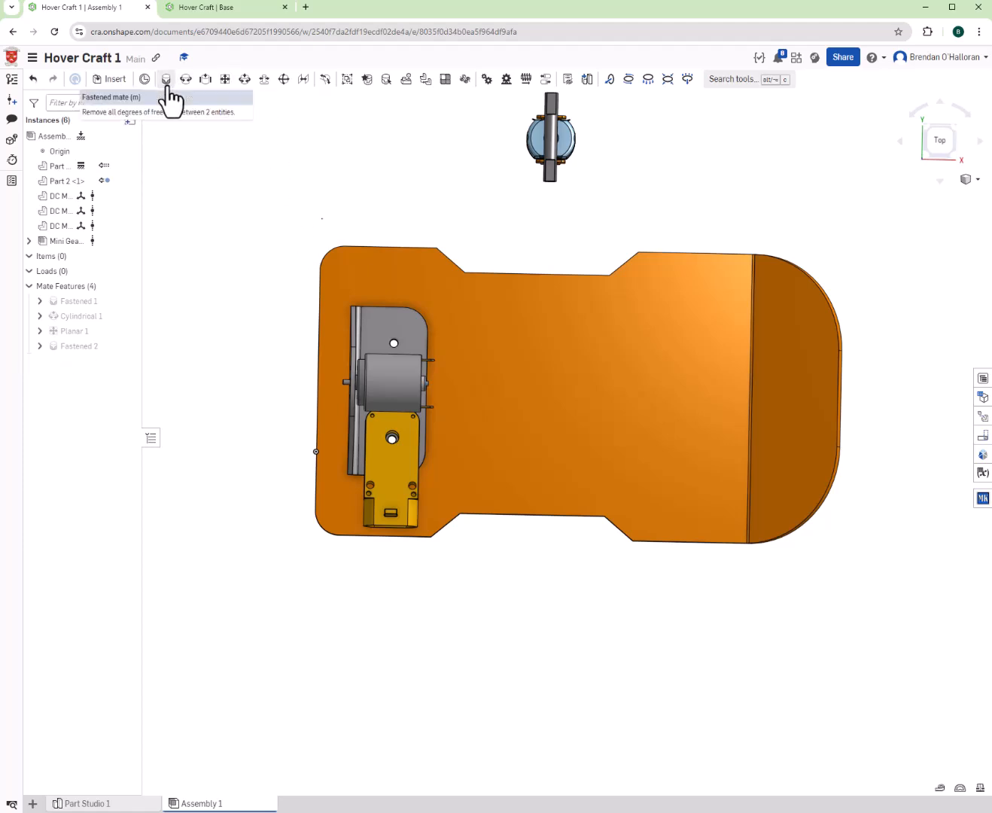
- Edit the hovercraft base in context of the assembly, using a new context
right_click(498, 373)
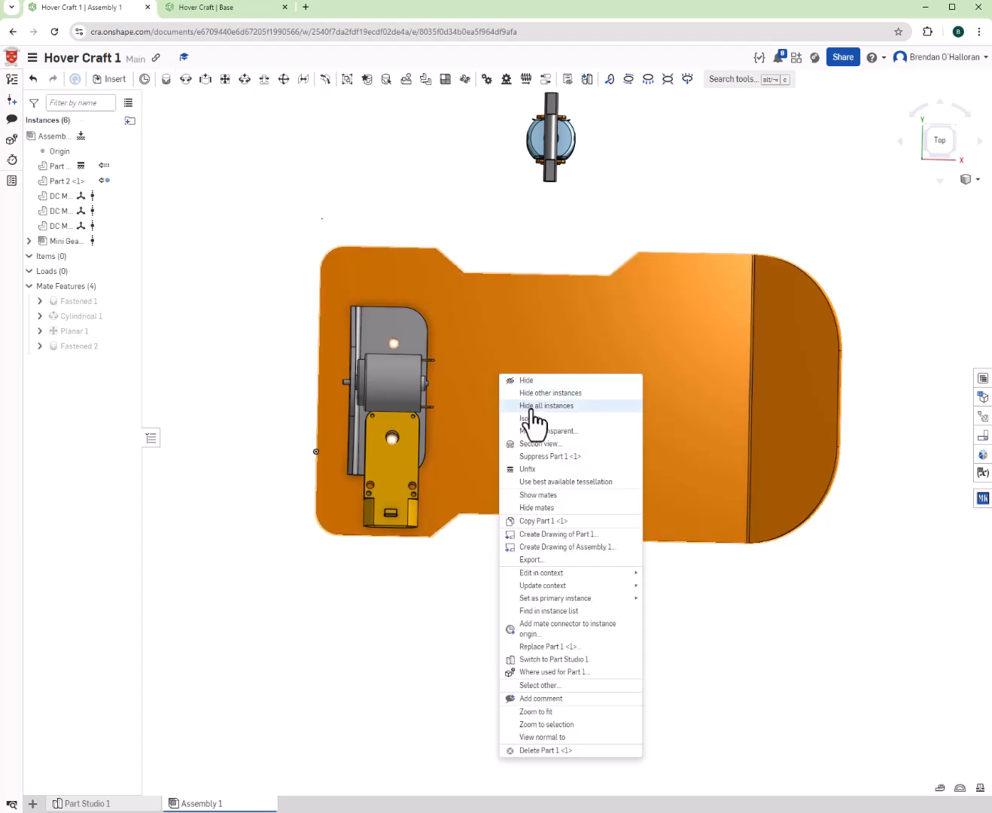
mouse_move(617, 573)
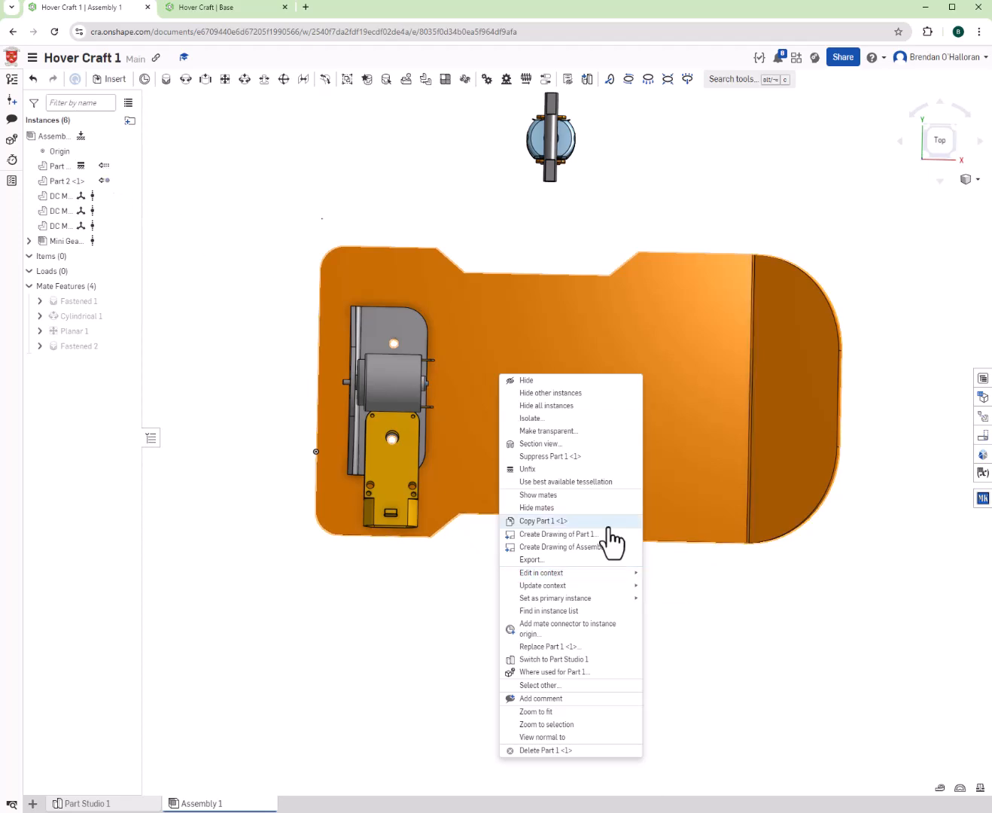
mouse_move(579, 589)
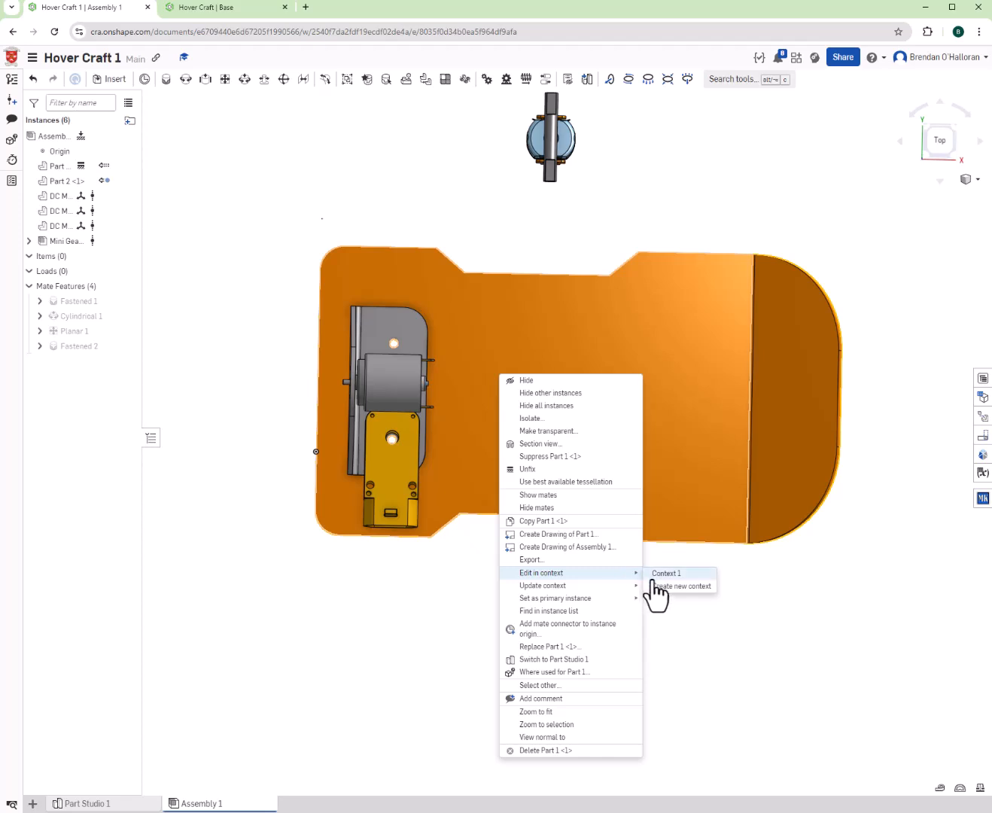
click(661, 587)
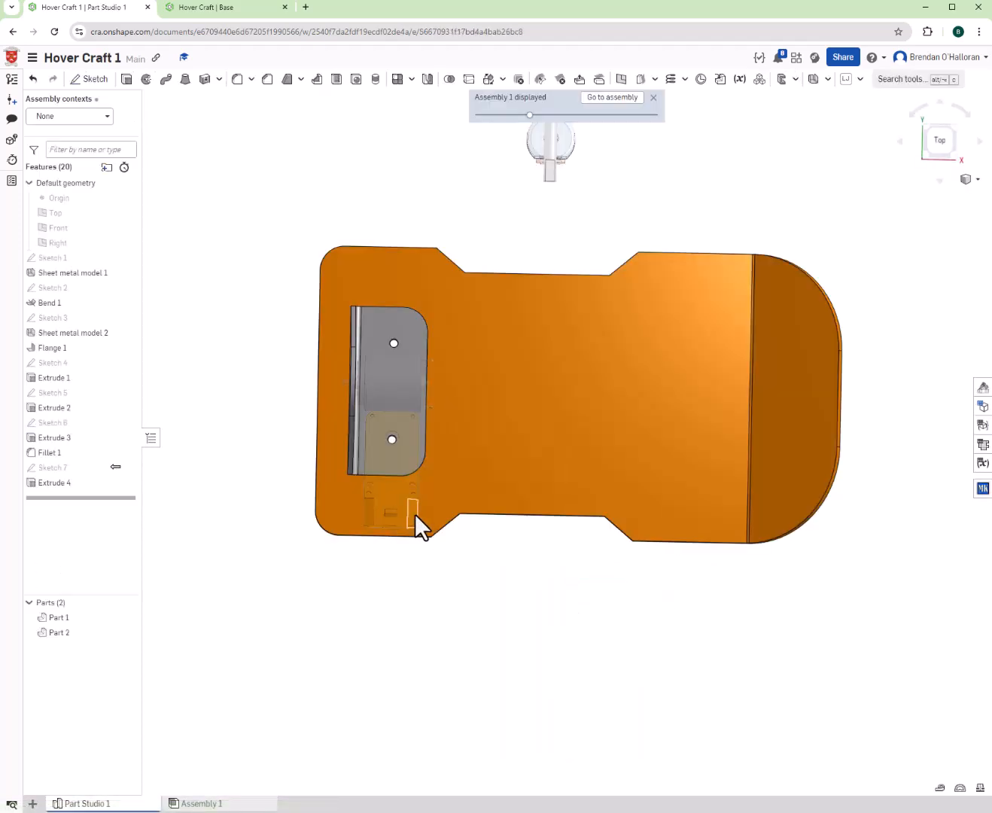
scroll(417, 515, up, 1)
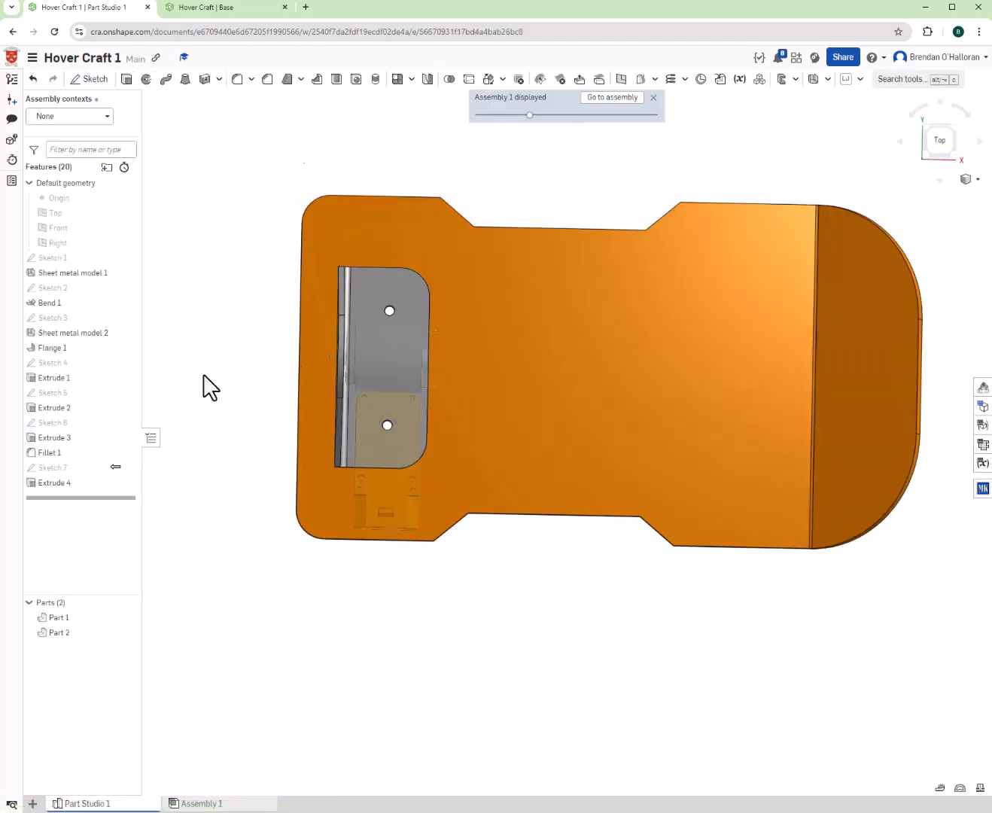
- Project the yellow gear motor's two mounting holes near its open end into the base's outline sketch and return to the assembly
right_click(529, 351)
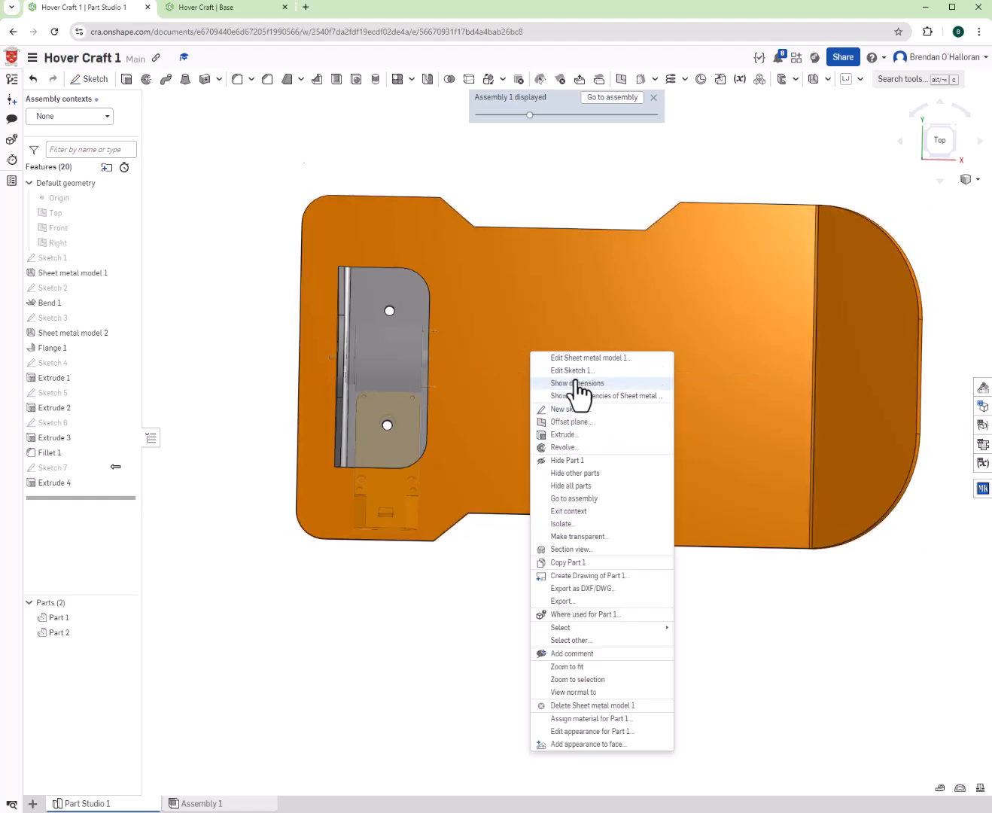
click(573, 371)
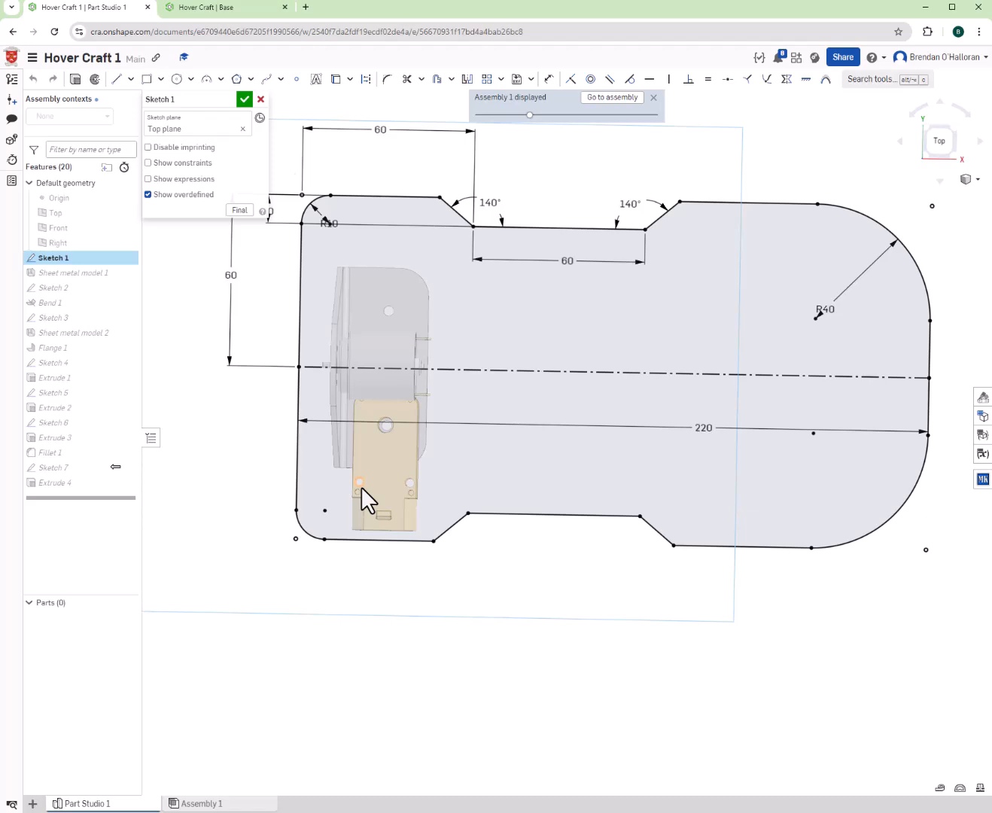
click(361, 487)
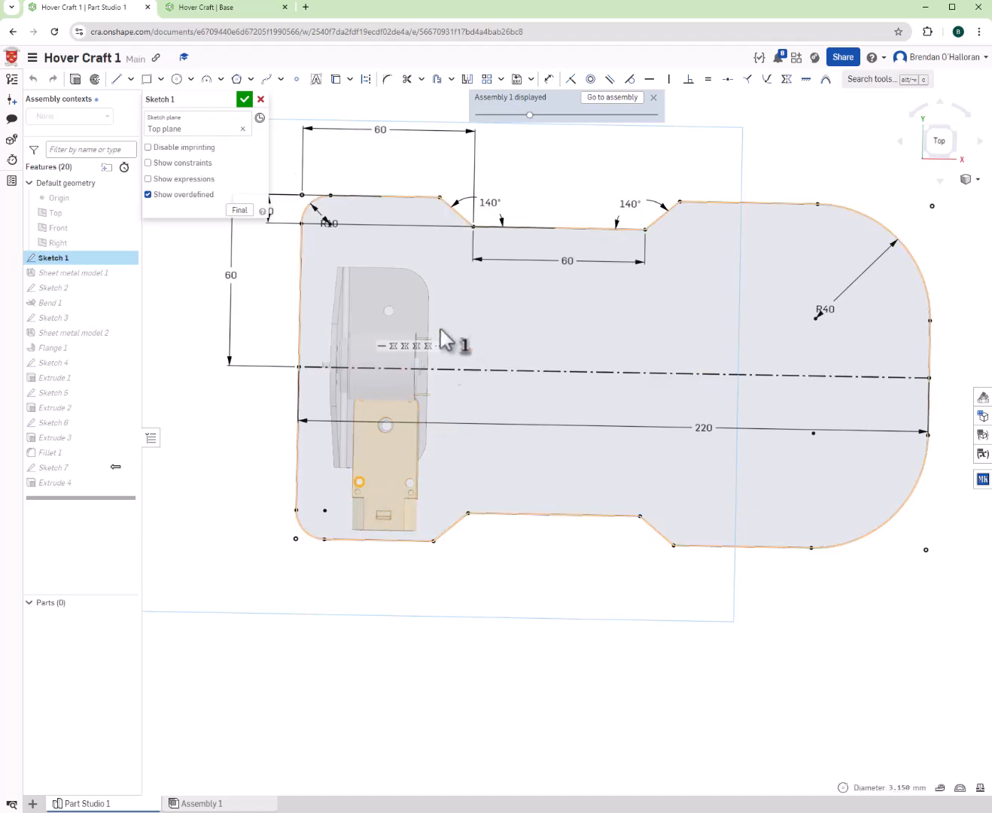
scroll(408, 493, up, 5)
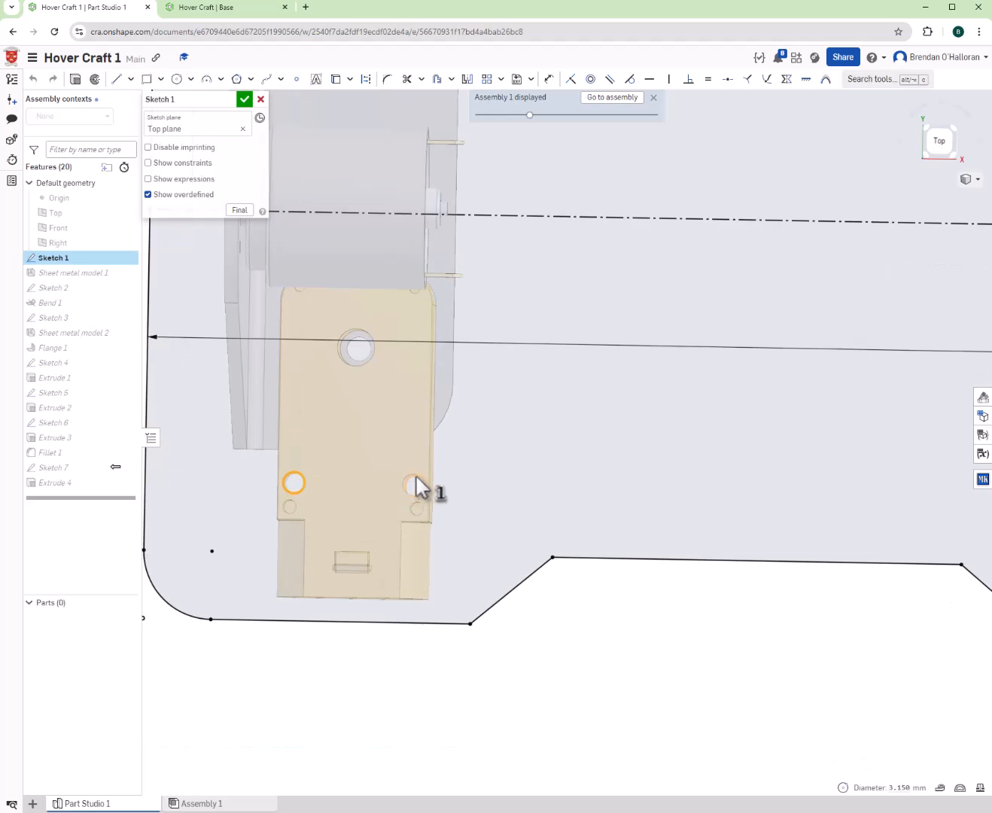
scroll(414, 478, up, 2)
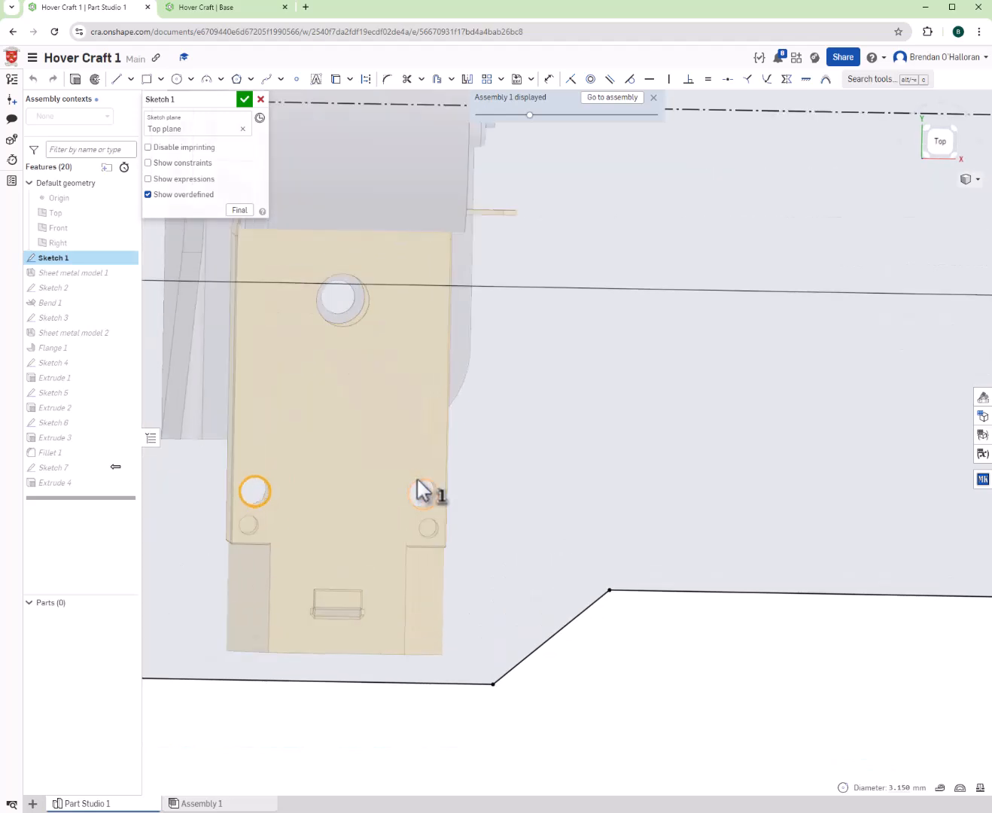
scroll(410, 497, up, 4)
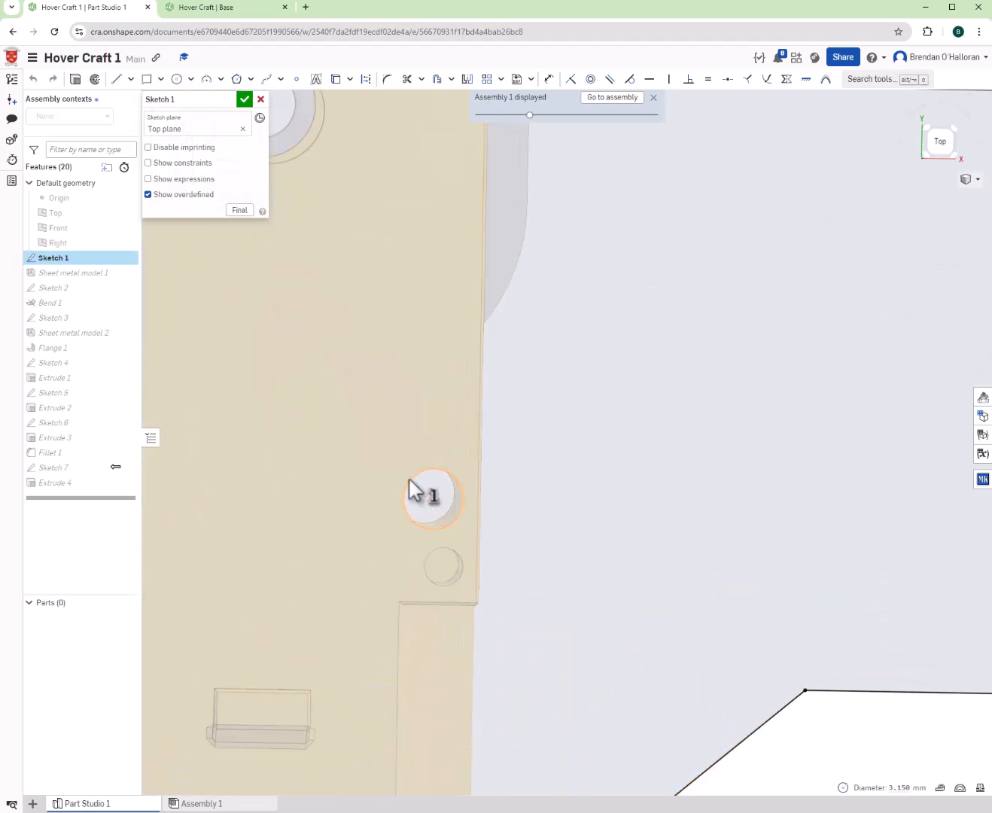
scroll(412, 493, down, 5)
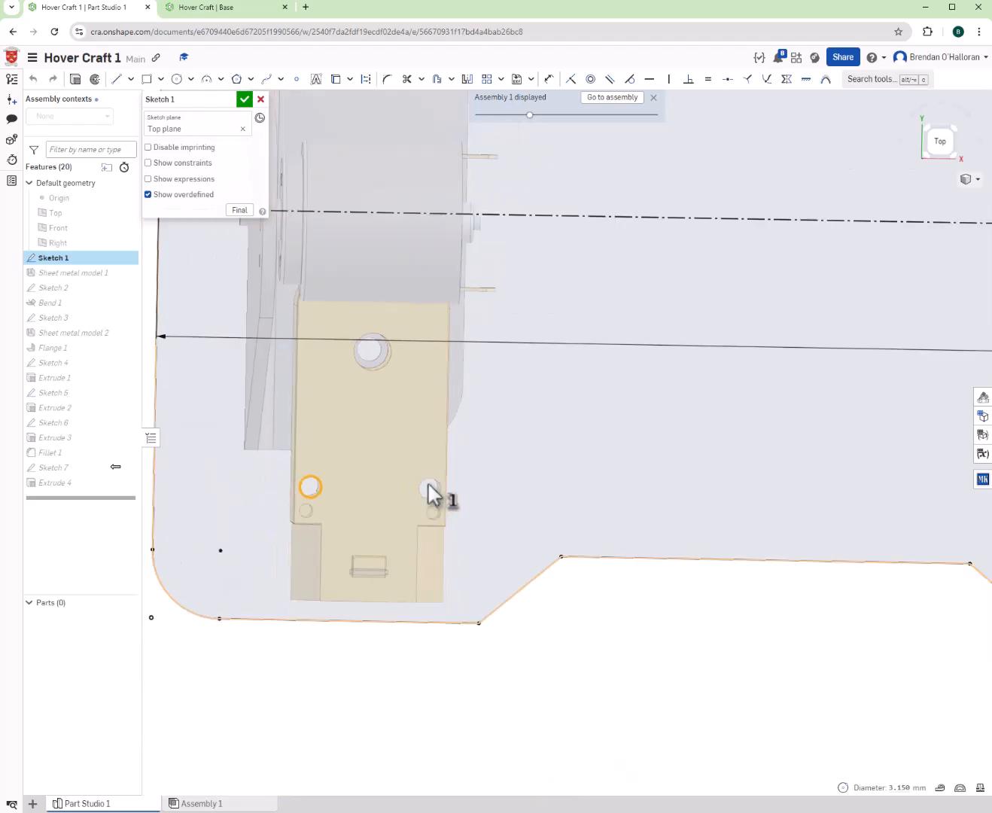
click(420, 486)
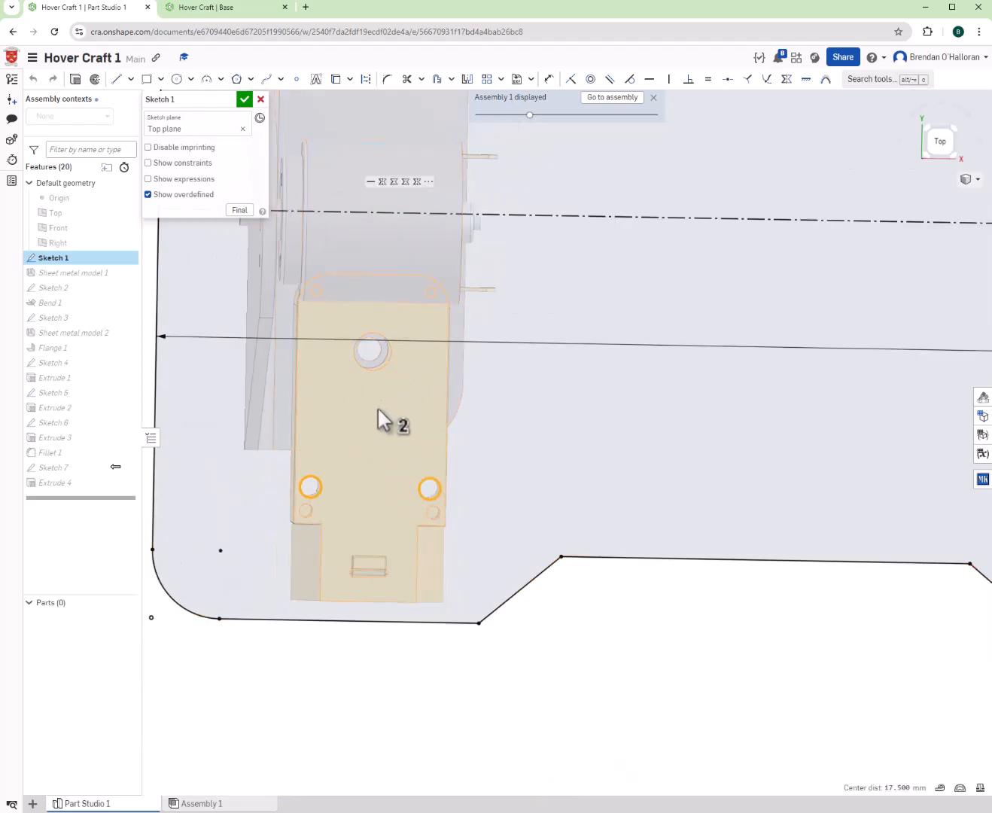
click(553, 627)
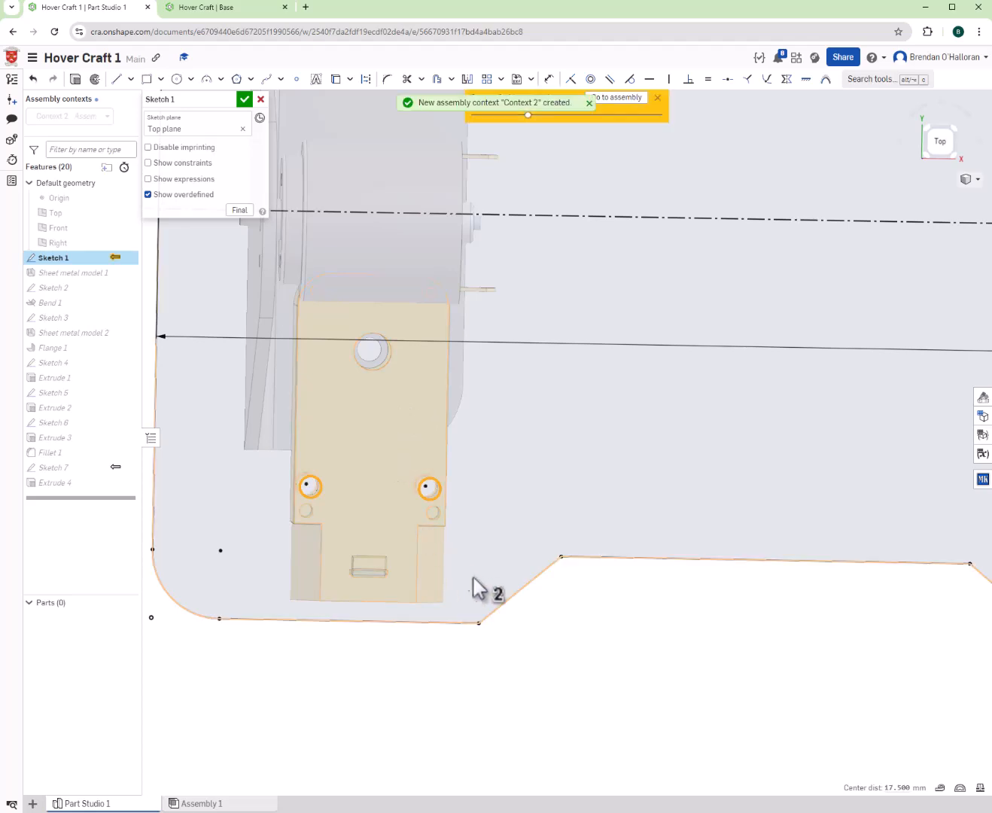
scroll(551, 614, up, 3)
scroll(557, 614, down, 1)
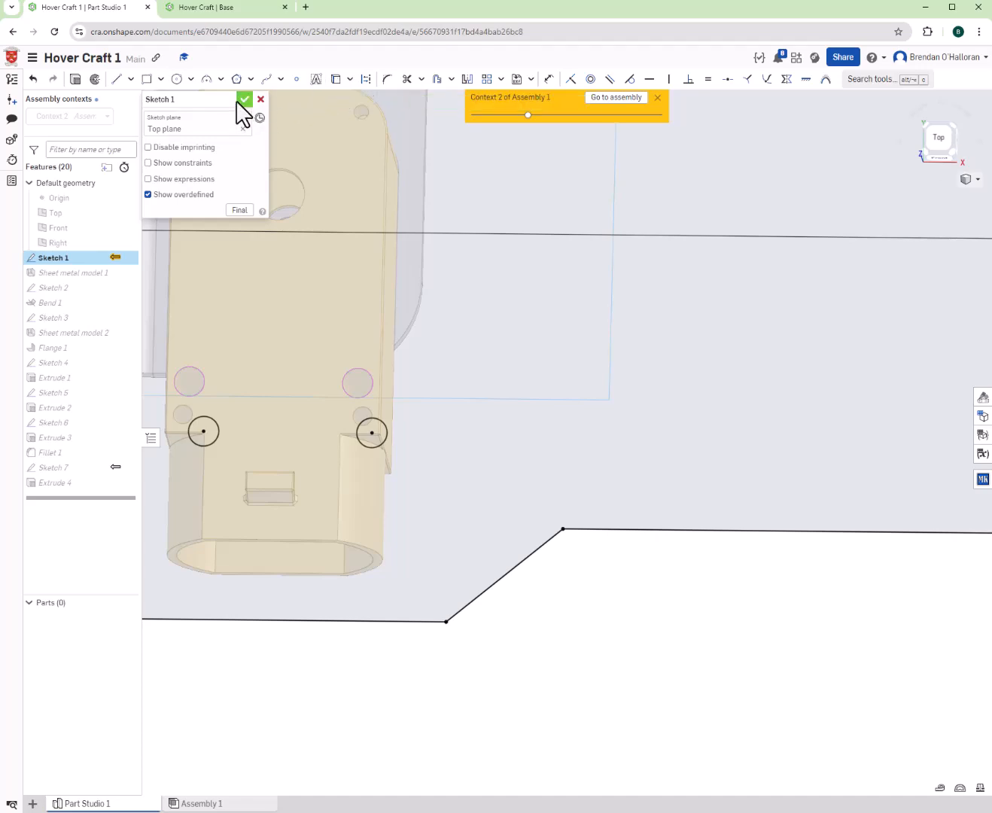
click(621, 99)
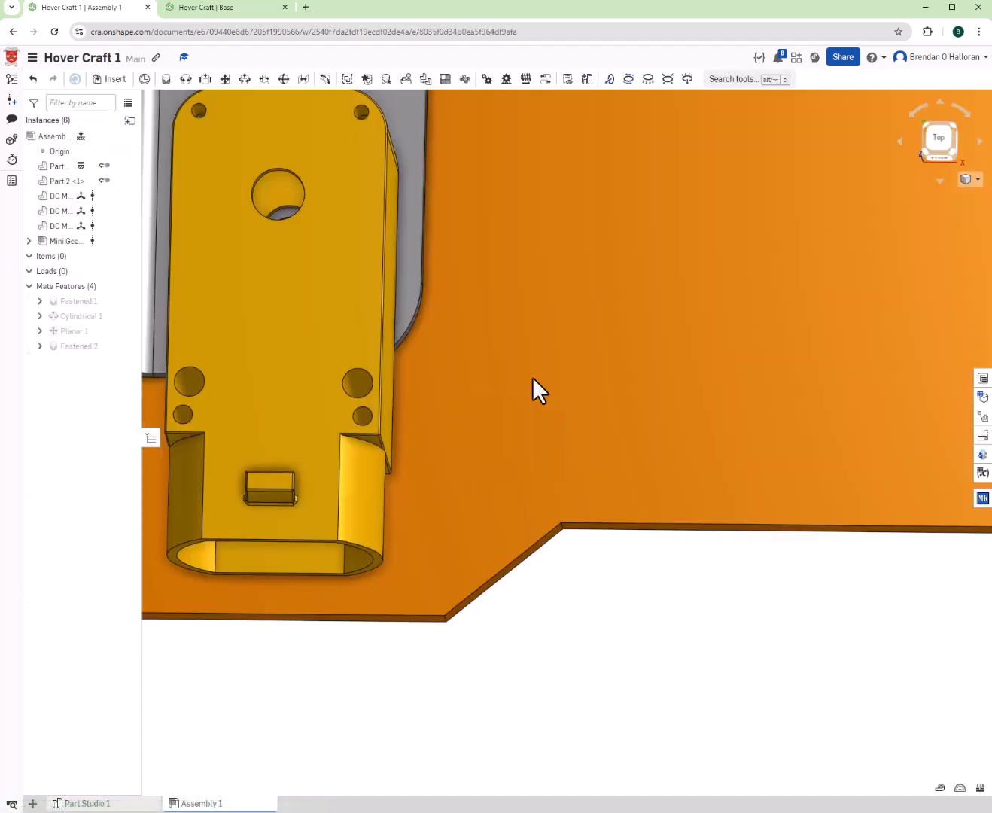
- Examine from above and at several angles how the base's new holes line up with the yellow motor body's mounting holes
right_drag(532, 378, 477, 291)
scroll(371, 368, down, 1)
right_drag(317, 383, 313, 456)
scroll(313, 456, down, 2)
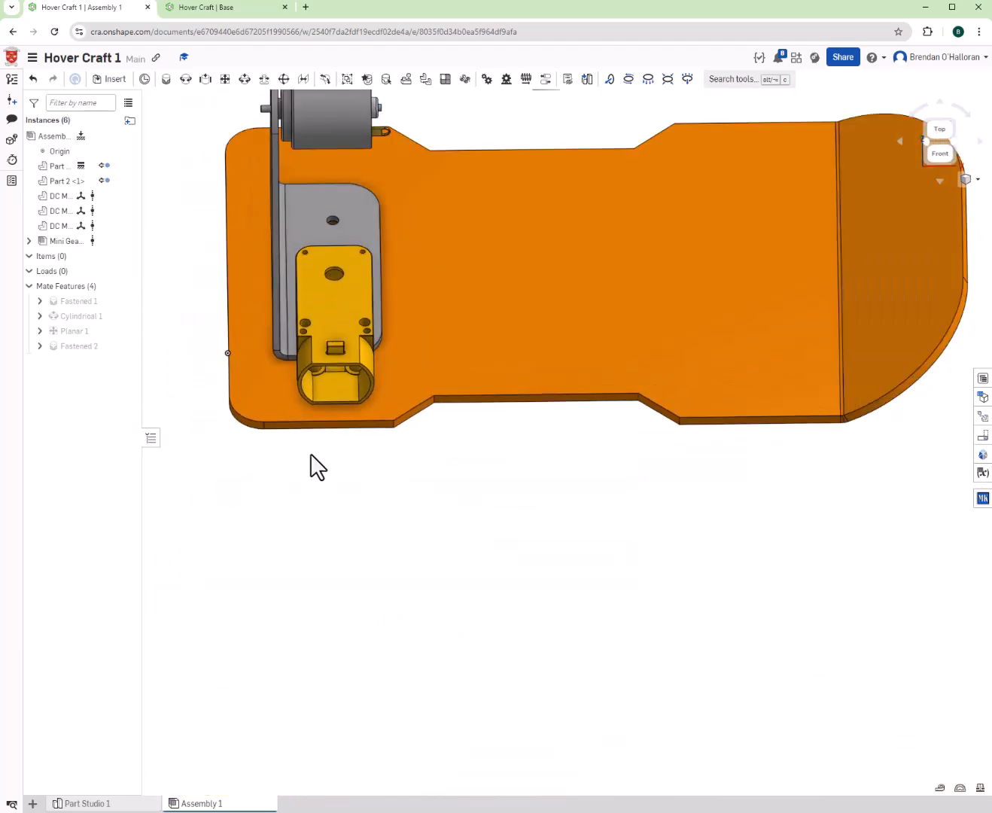
right_drag(326, 338, 327, 369)
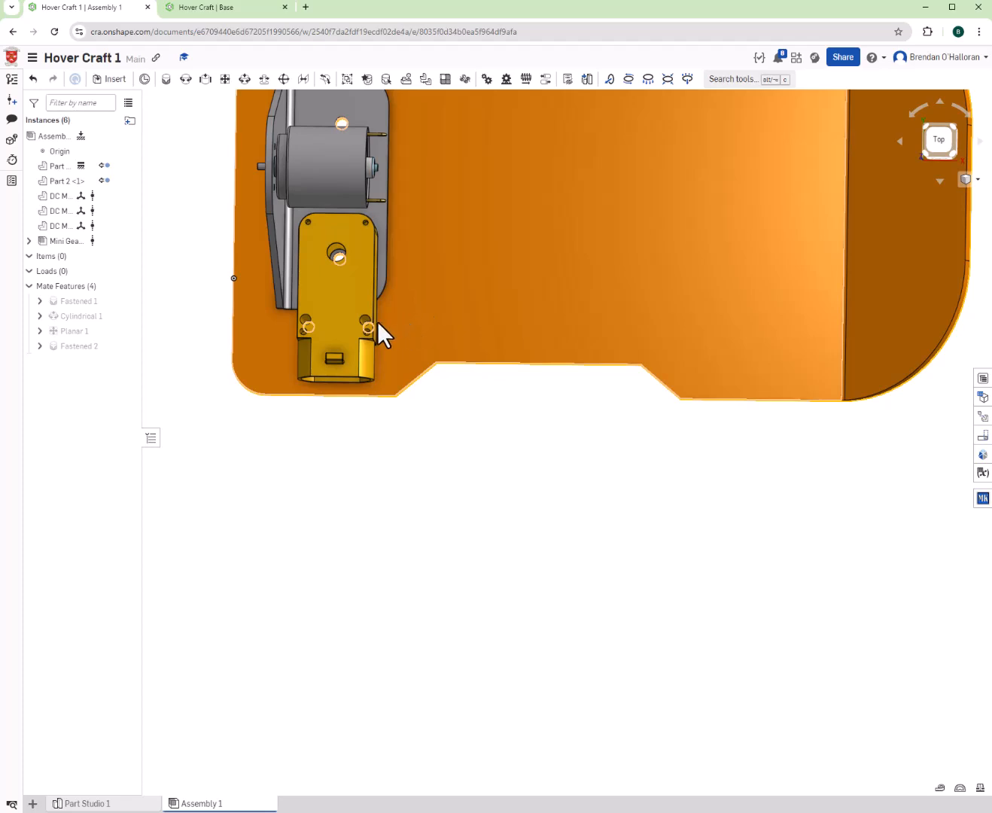
scroll(379, 312, down, 5)
right_drag(440, 166, 441, 132)
right_drag(360, 288, 404, 316)
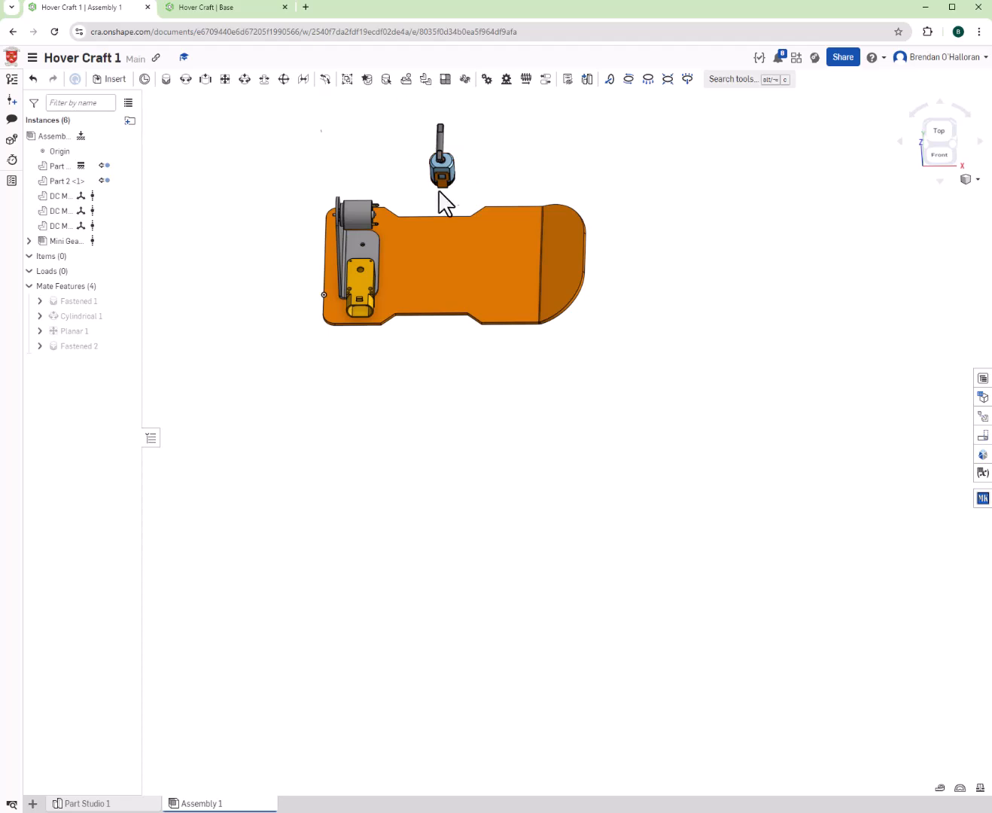
scroll(358, 284, up, 3)
scroll(358, 284, down, 2)
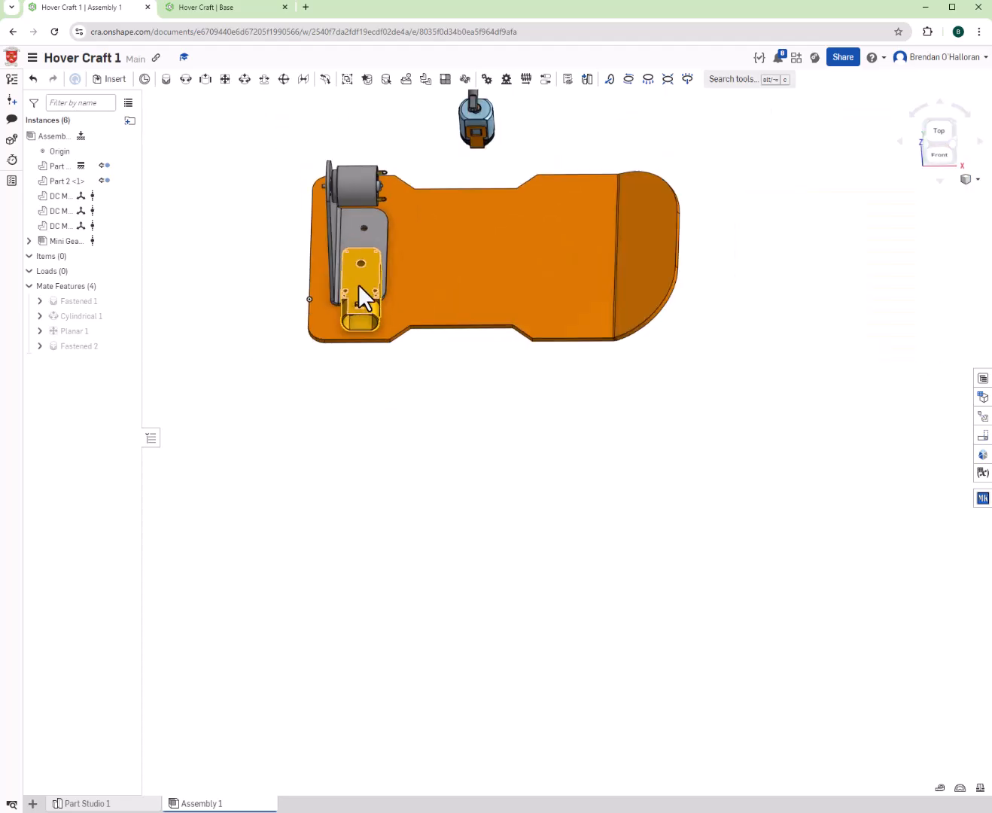
scroll(369, 272, down, 3)
right_drag(349, 282, 352, 324)
scroll(344, 278, up, 4)
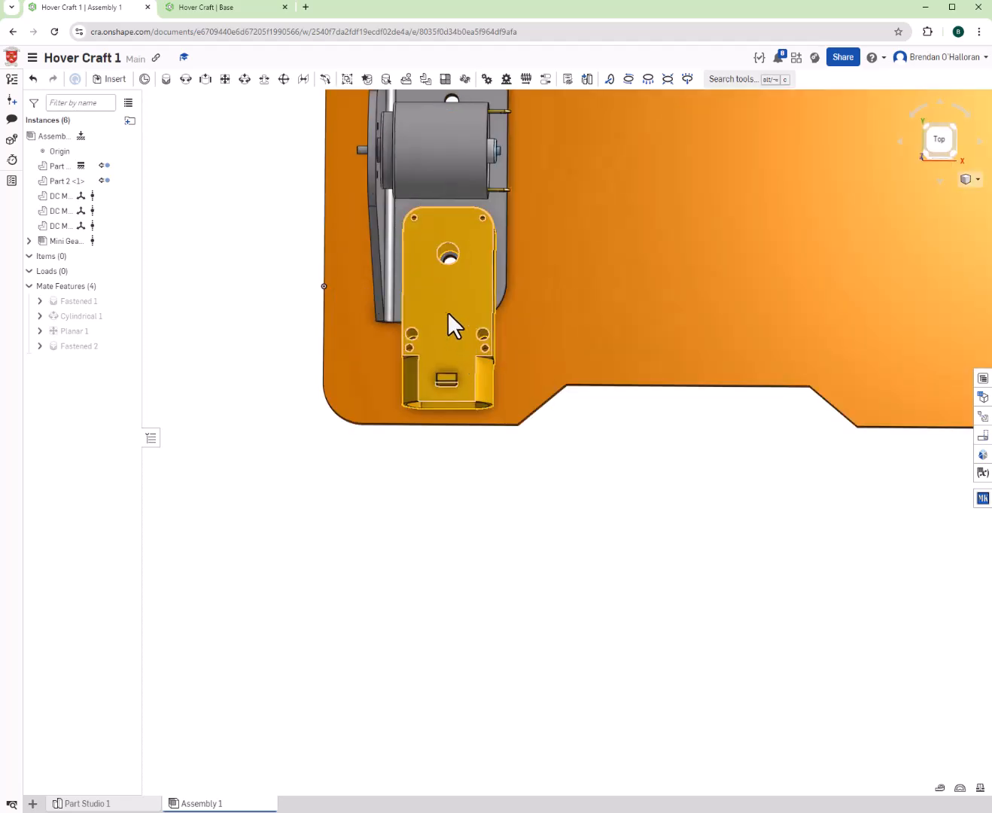
scroll(436, 340, down, 2)
scroll(425, 345, up, 5)
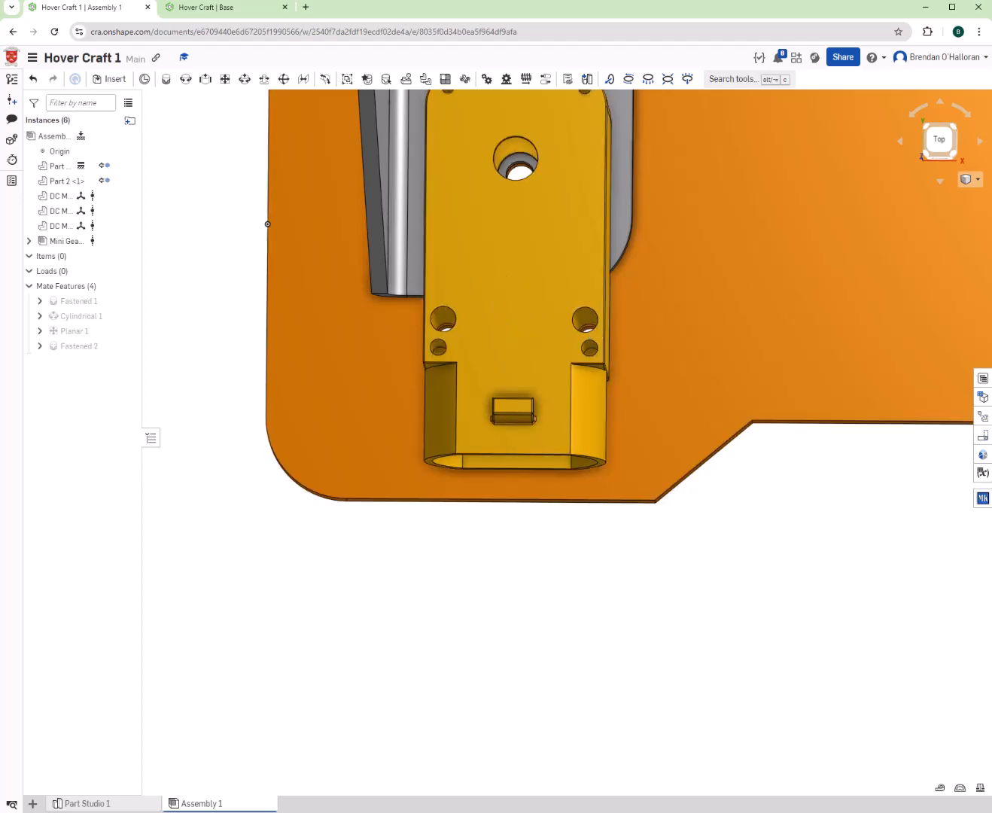
scroll(960, 287, down, 10)
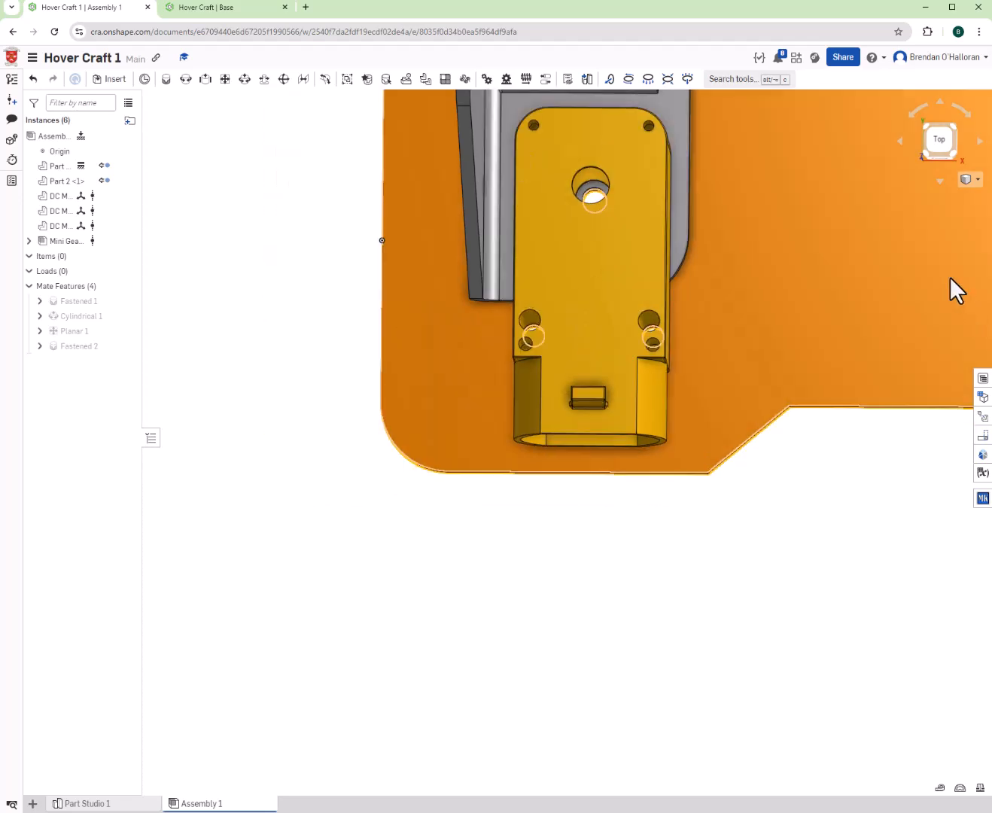
right_drag(856, 243, 798, 198)
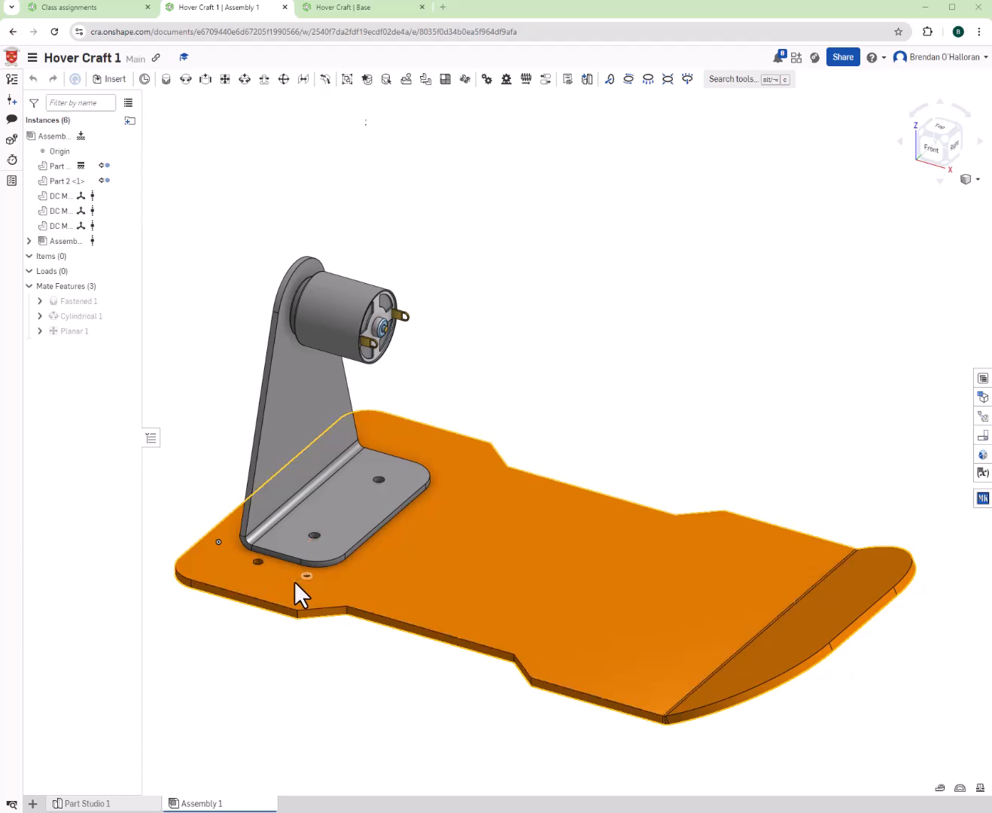
- Delete the inserted motor subassembly instance from the hovercraft assembly
right_click(47, 243)
click(105, 588)
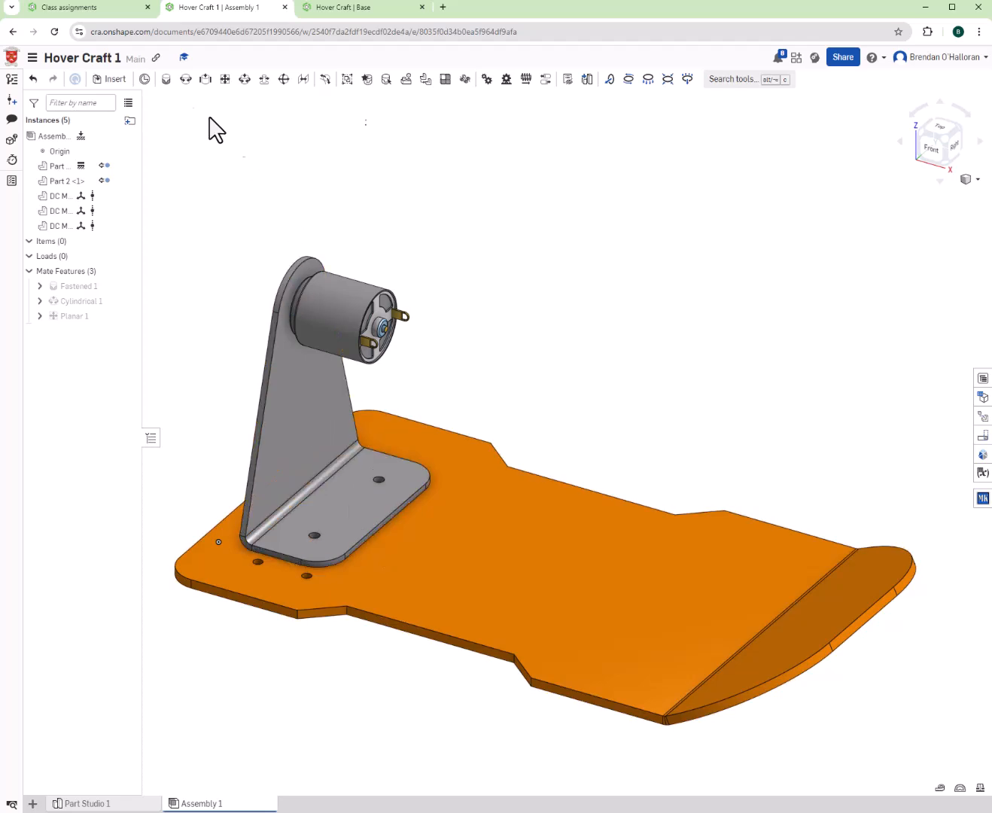
- Search the Colaiste Rioga documents for "yellow" and open the Yellow Motor document as the source for inserting parts
click(111, 83)
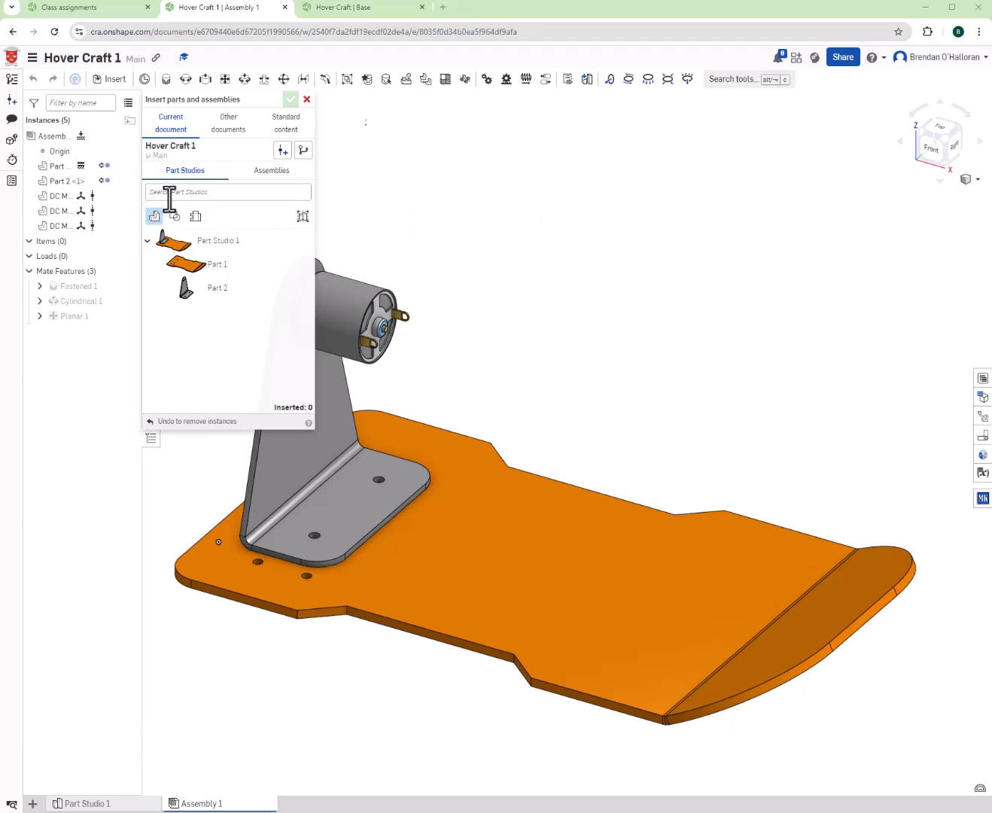
click(230, 125)
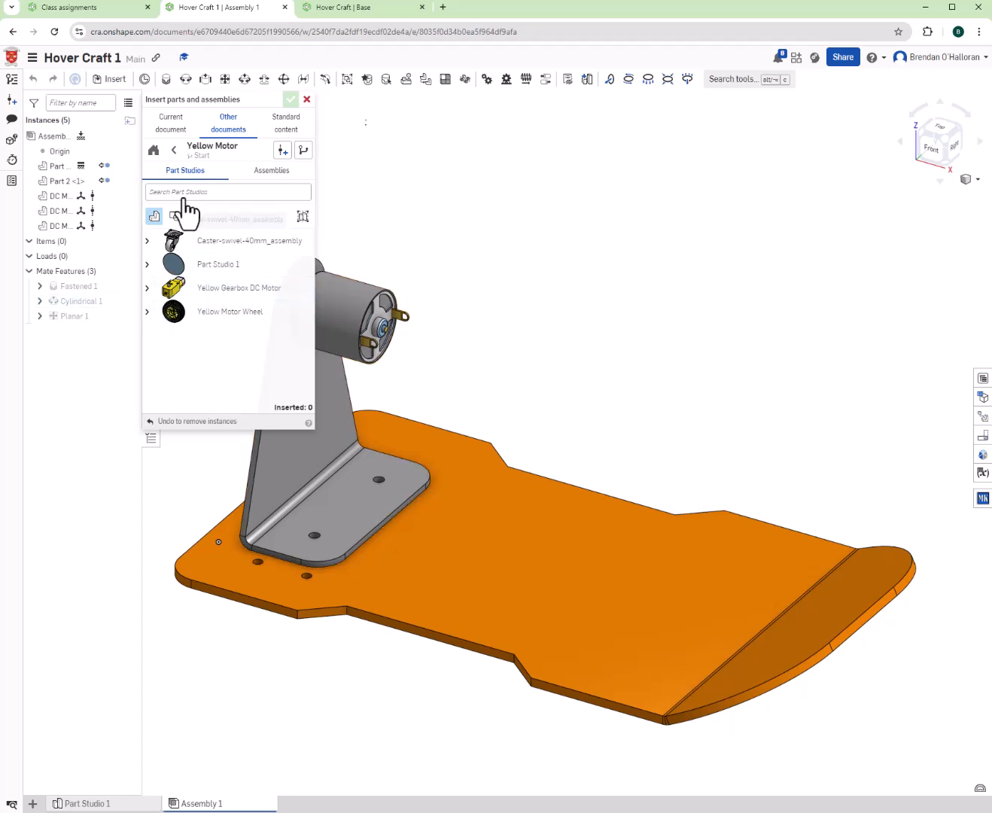
click(173, 151)
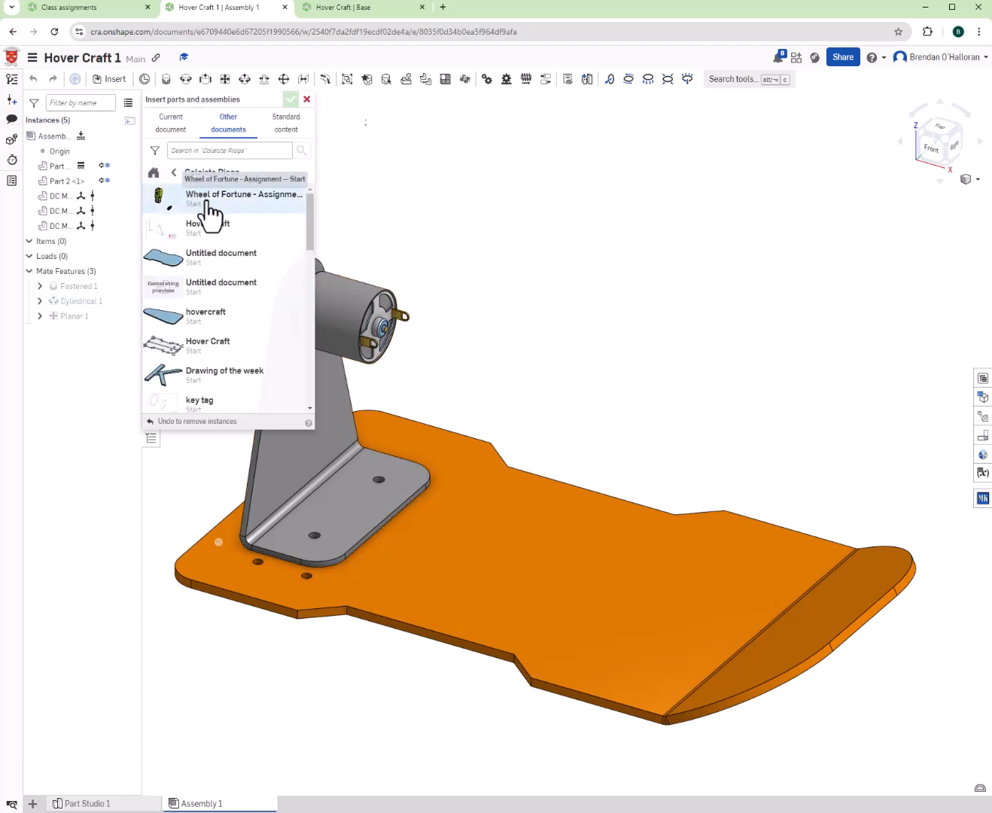
click(172, 174)
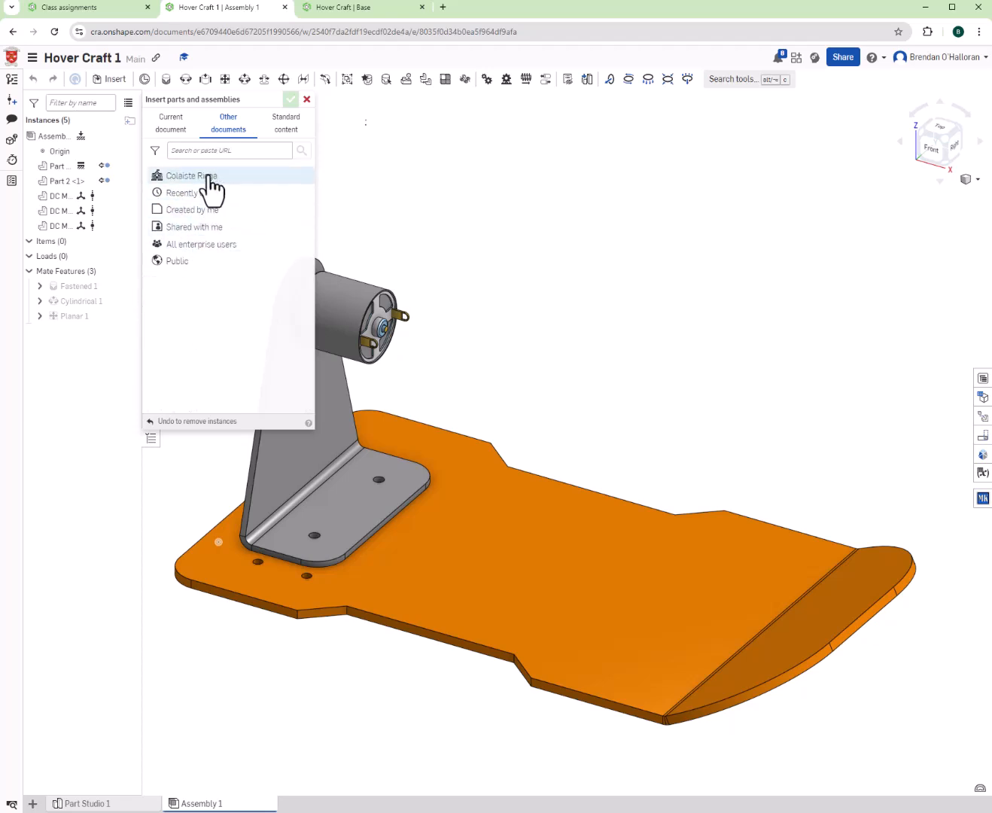
click(209, 176)
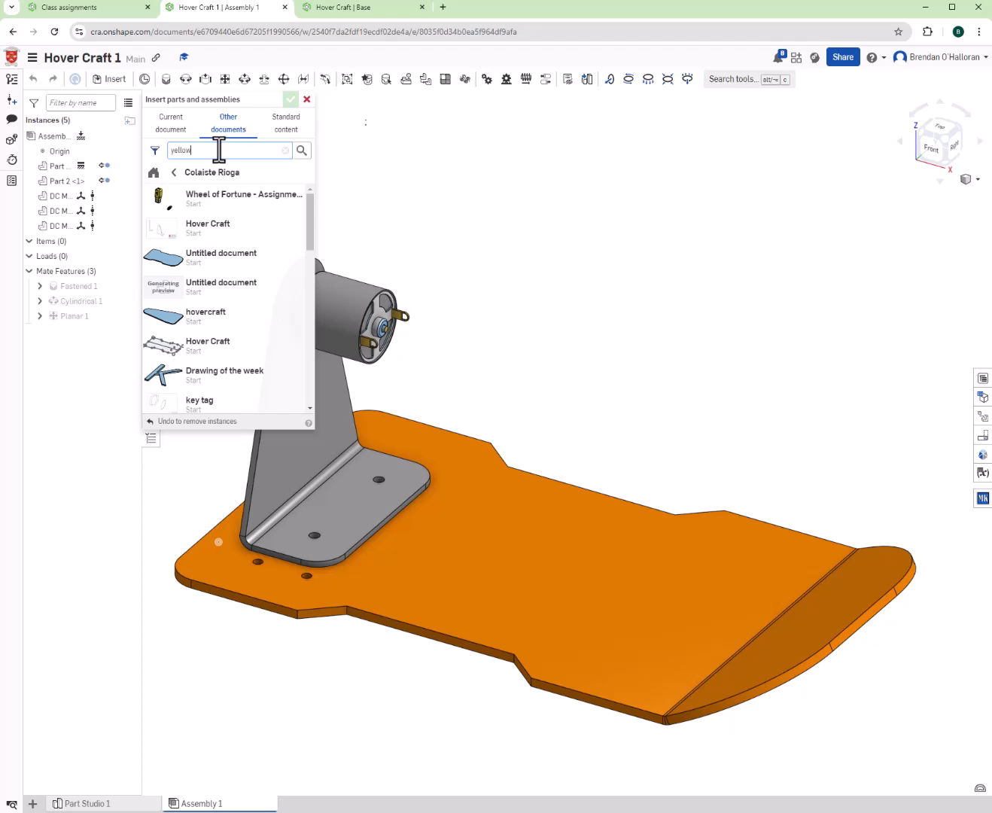
key(Return)
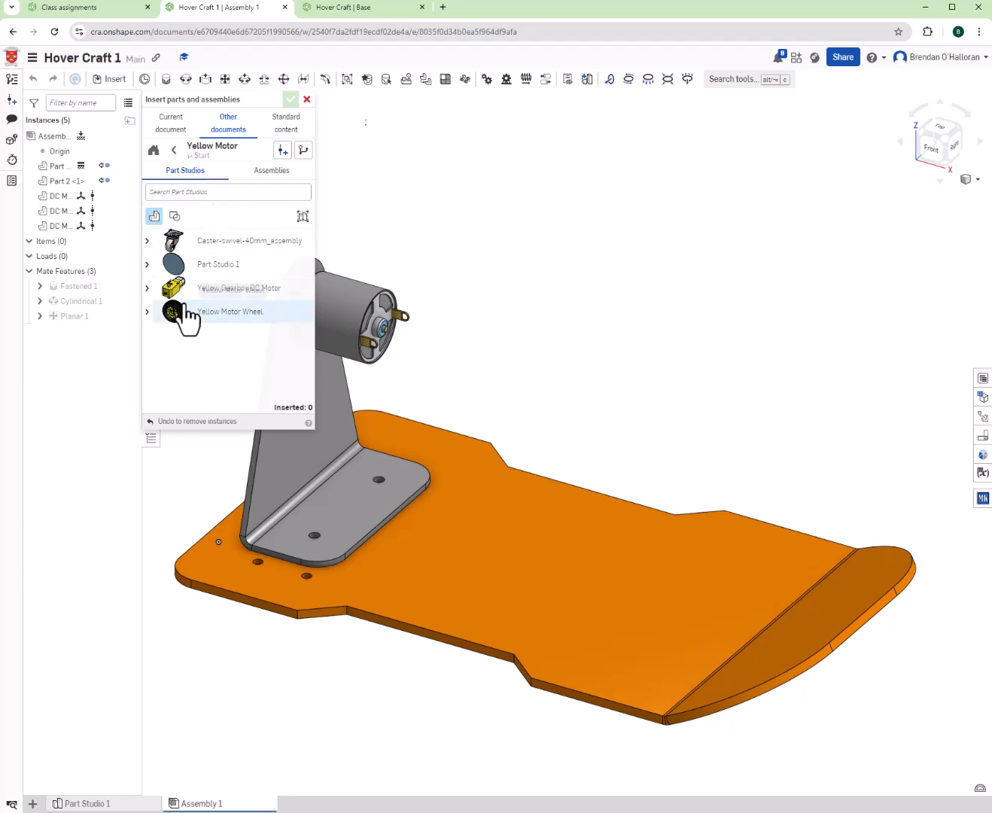
- Insert the Yellow Gearbox DC Motor into the assembly, placing it freely above the hovercraft base
click(147, 291)
click(147, 289)
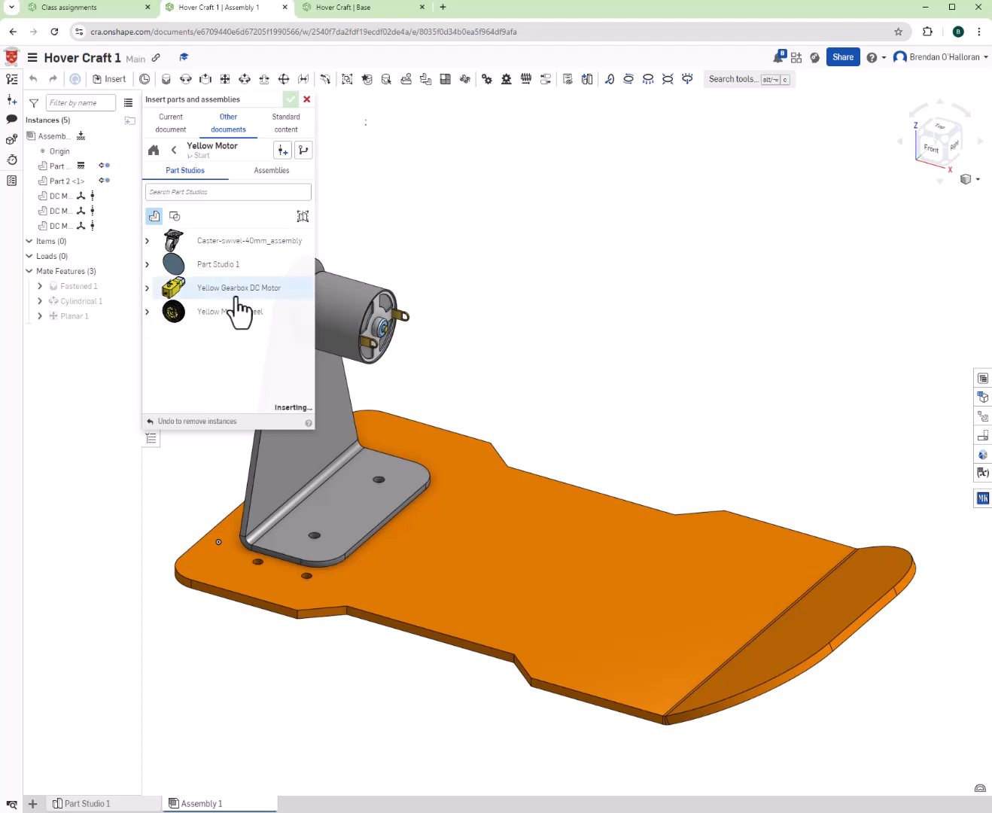
click(628, 302)
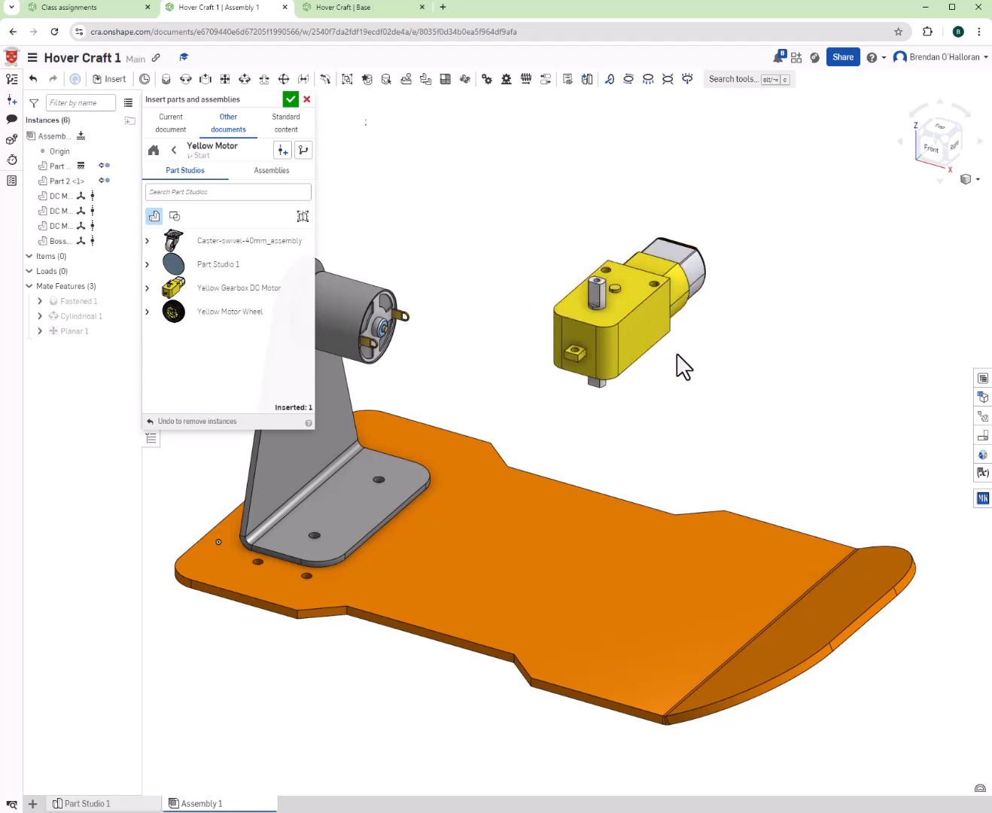
click(291, 98)
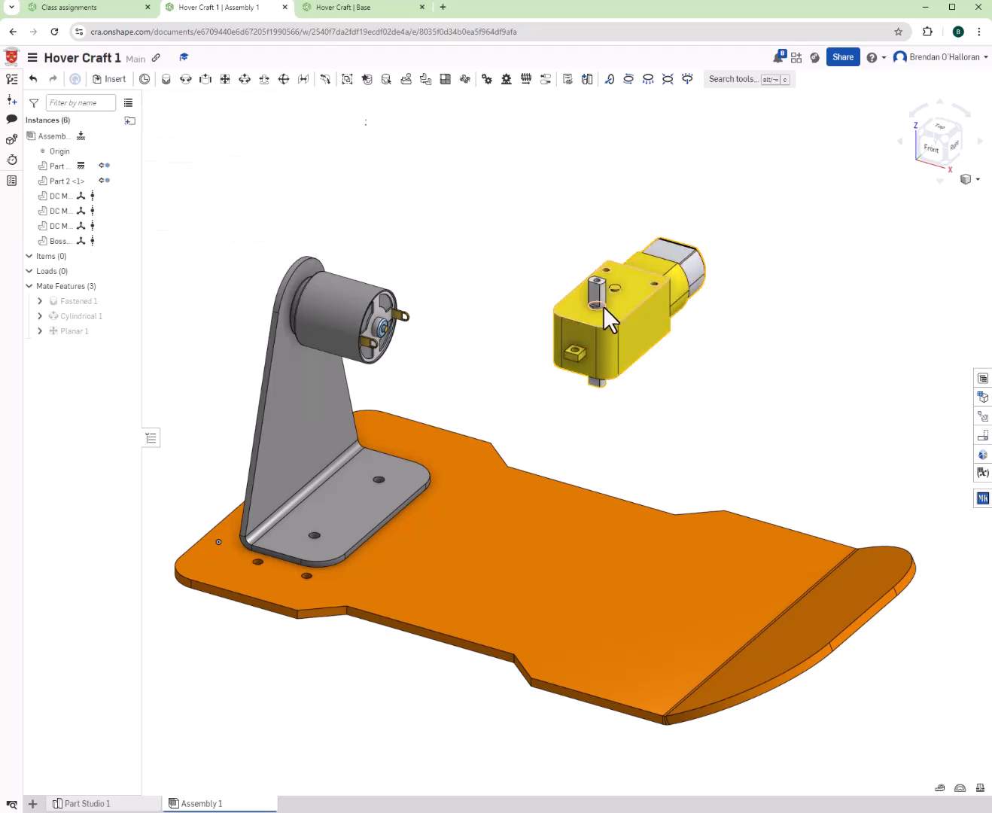
scroll(600, 311, up, 5)
scroll(598, 310, down, 3)
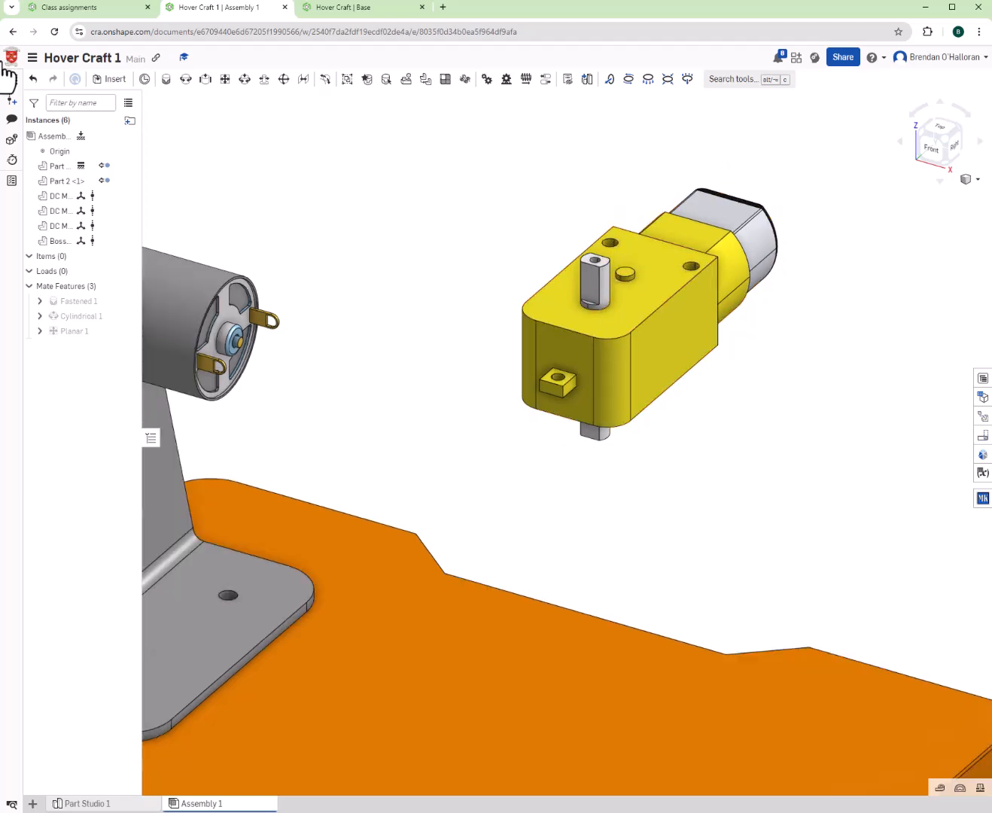
click(168, 80)
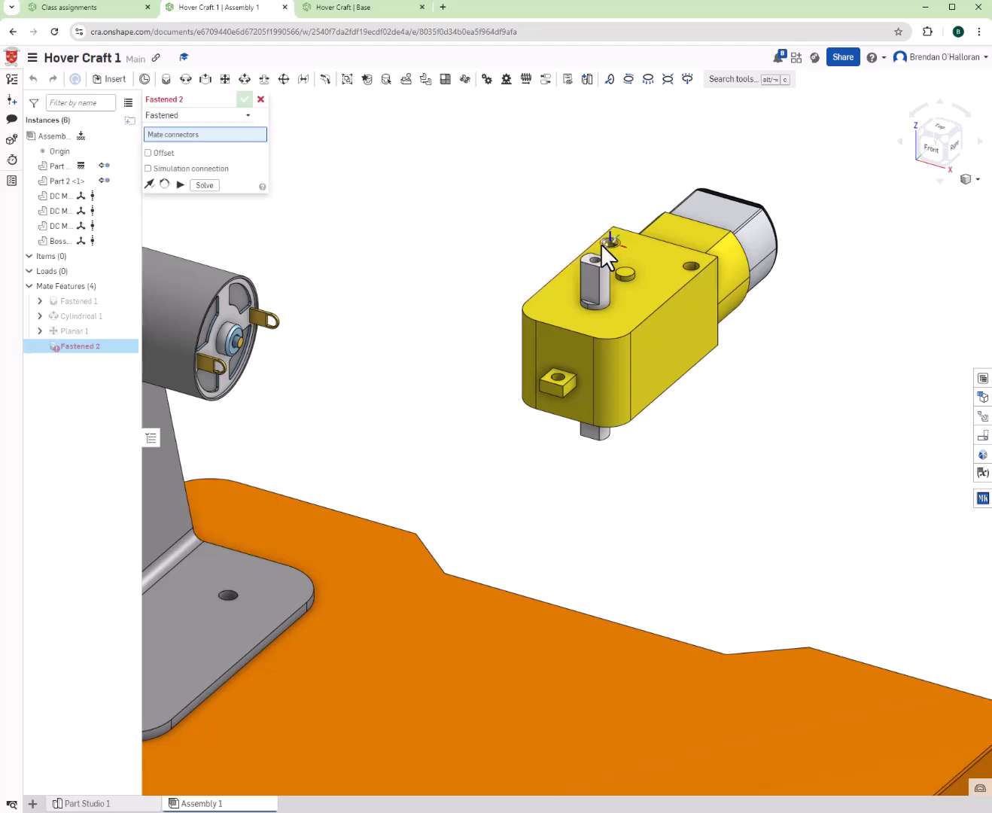
scroll(611, 240, up, 3)
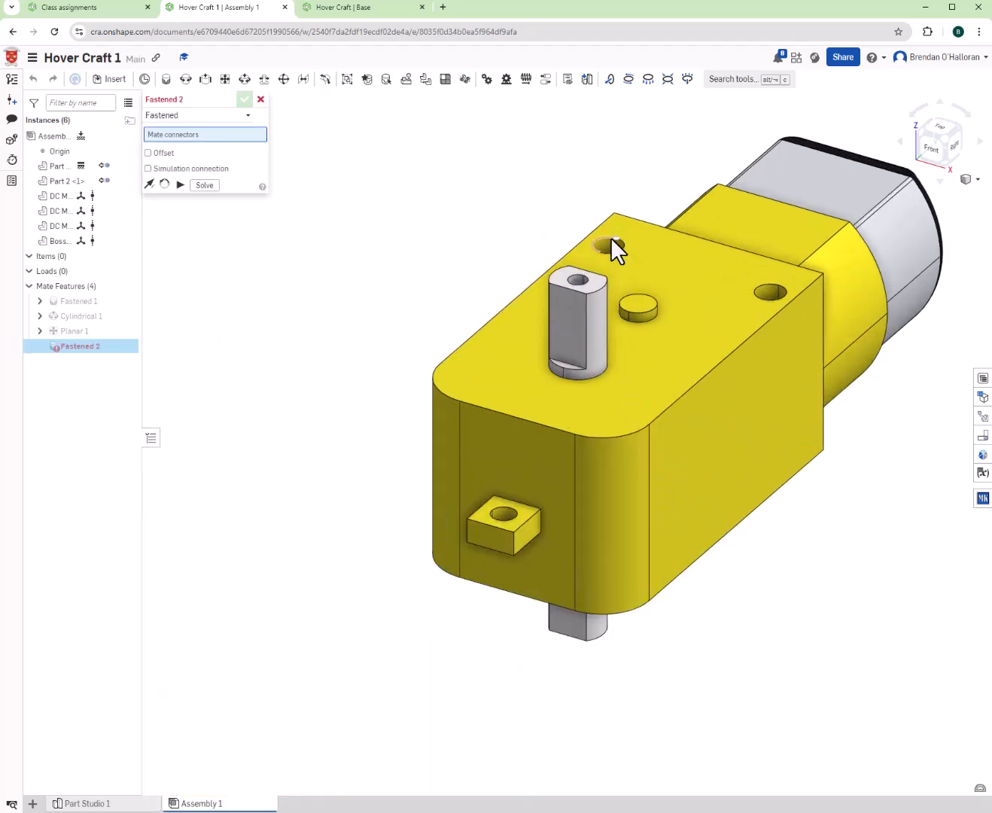
click(604, 237)
scroll(580, 279, down, 5)
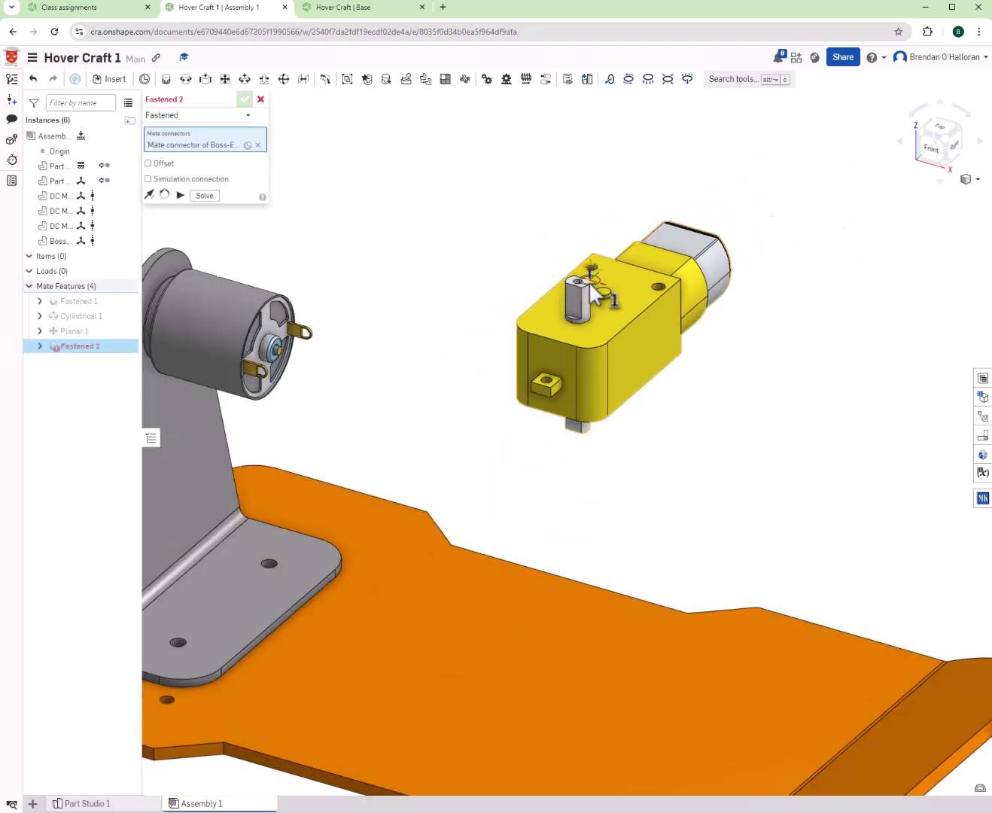
scroll(594, 263, up, 5)
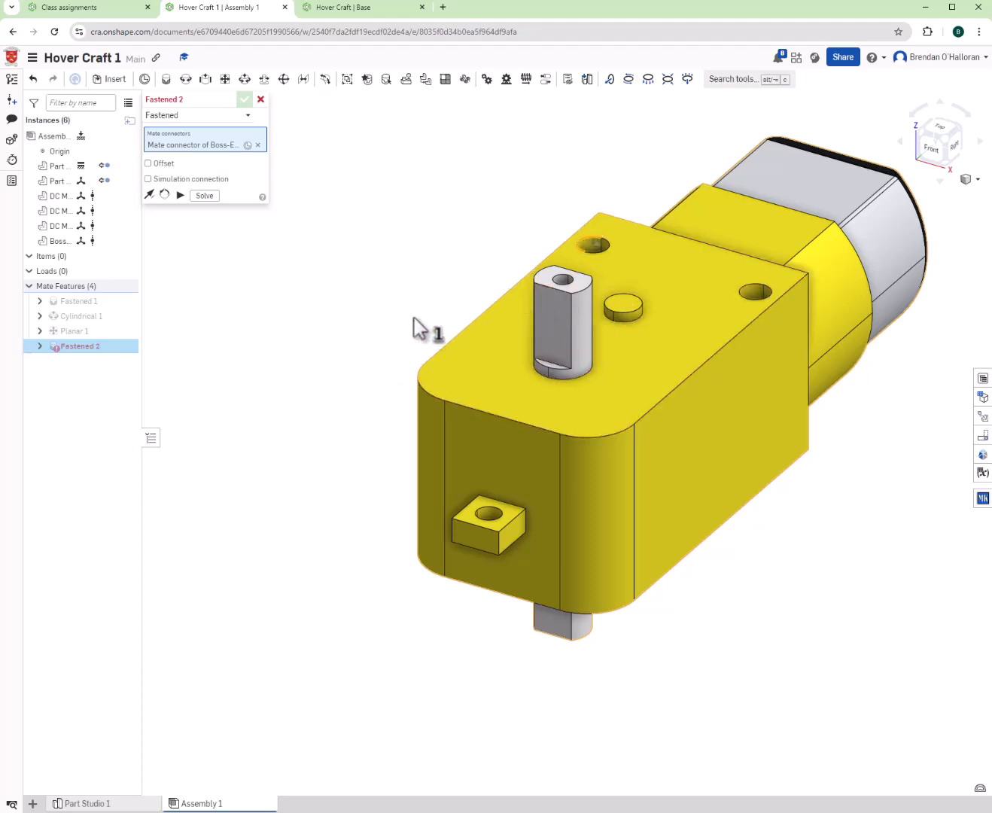
click(261, 99)
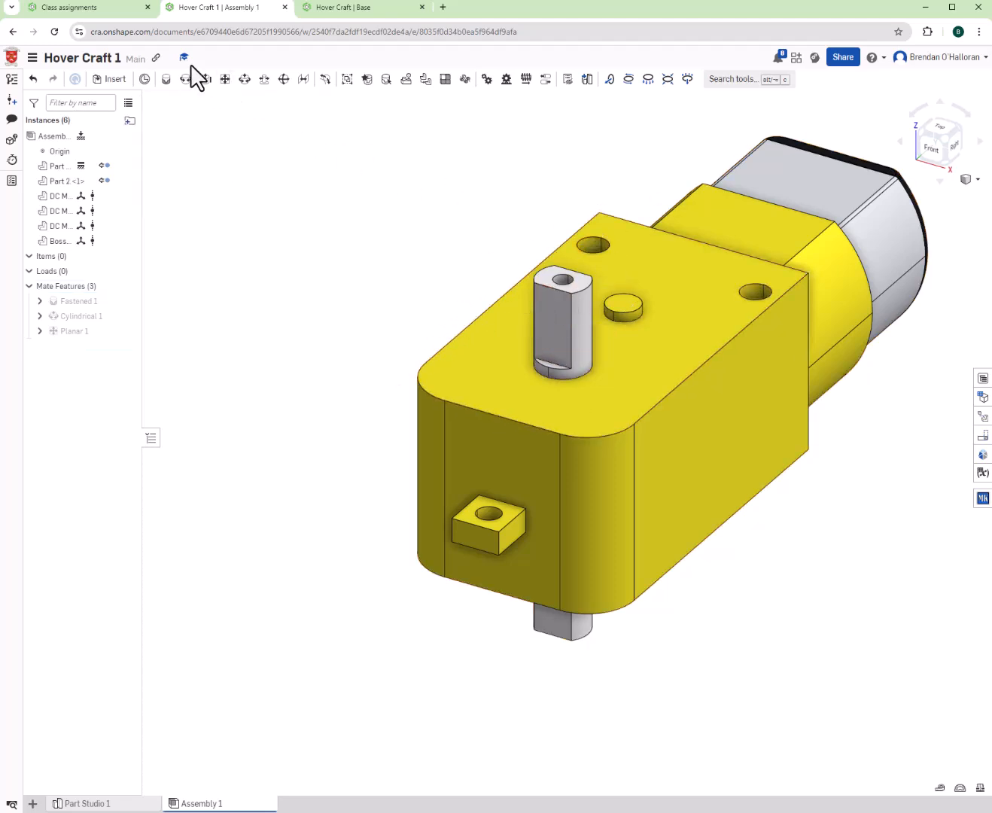
- Create a Fastened mate joining a mounting hole on the yellow gearbox motor to the matching small hole in the orange base
click(166, 79)
scroll(611, 255, up, 5)
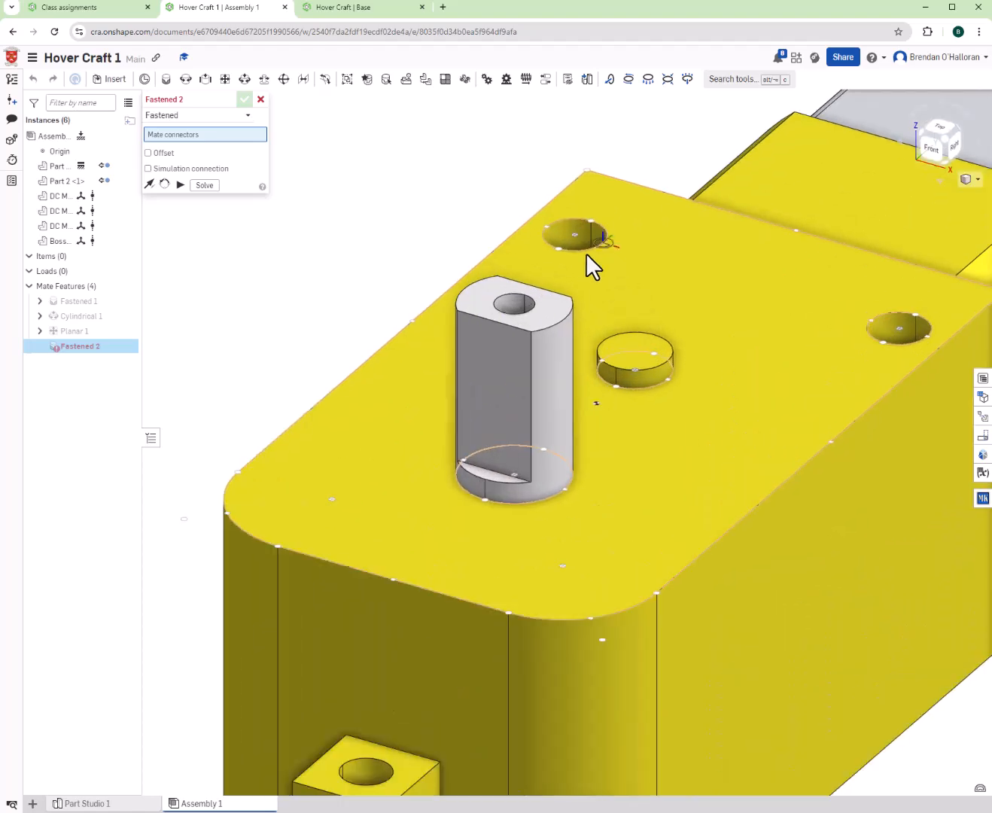
click(569, 239)
scroll(348, 249, down, 10)
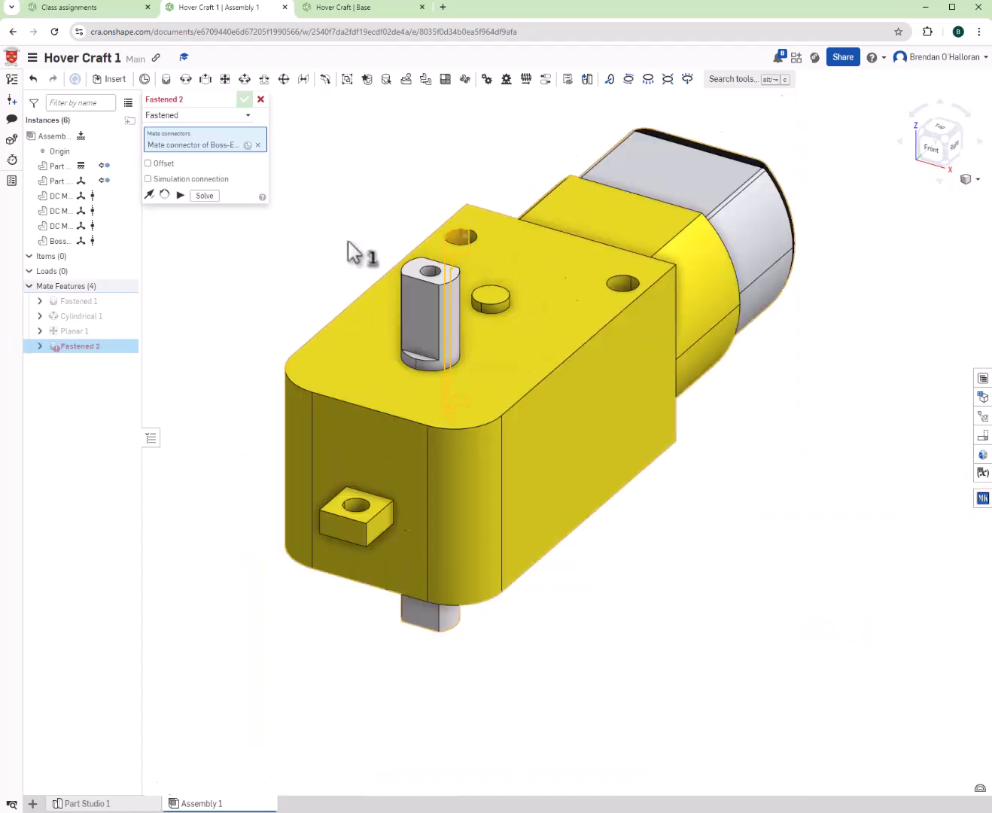
scroll(231, 598, up, 10)
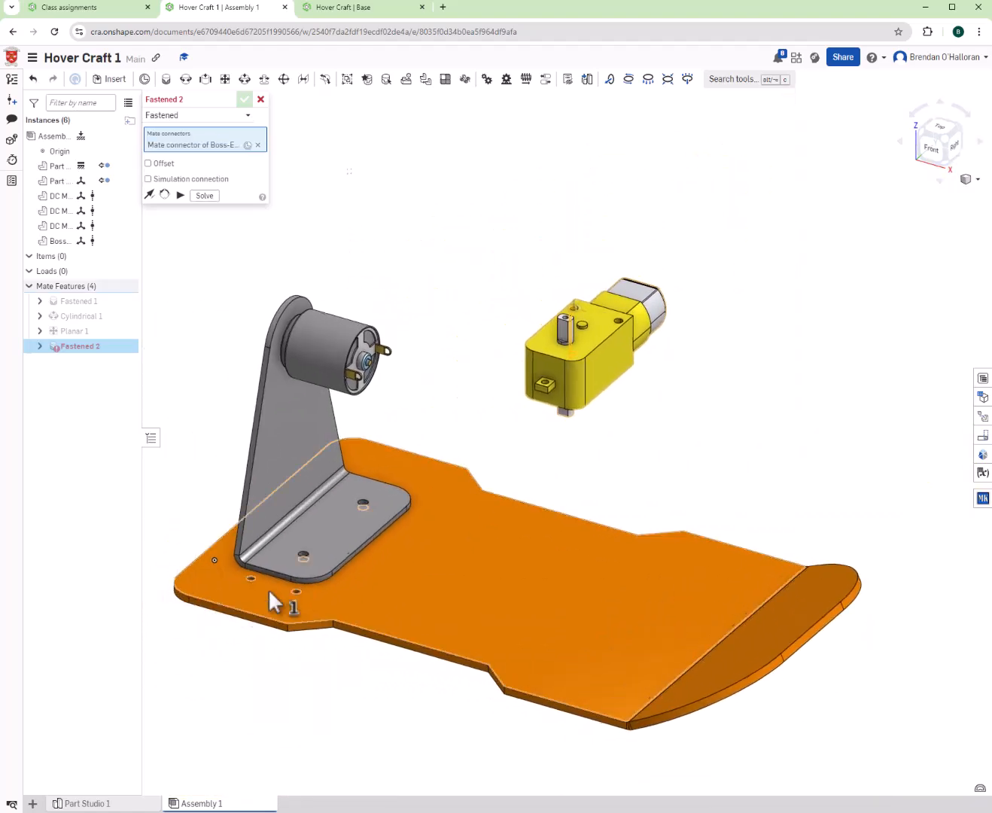
click(194, 569)
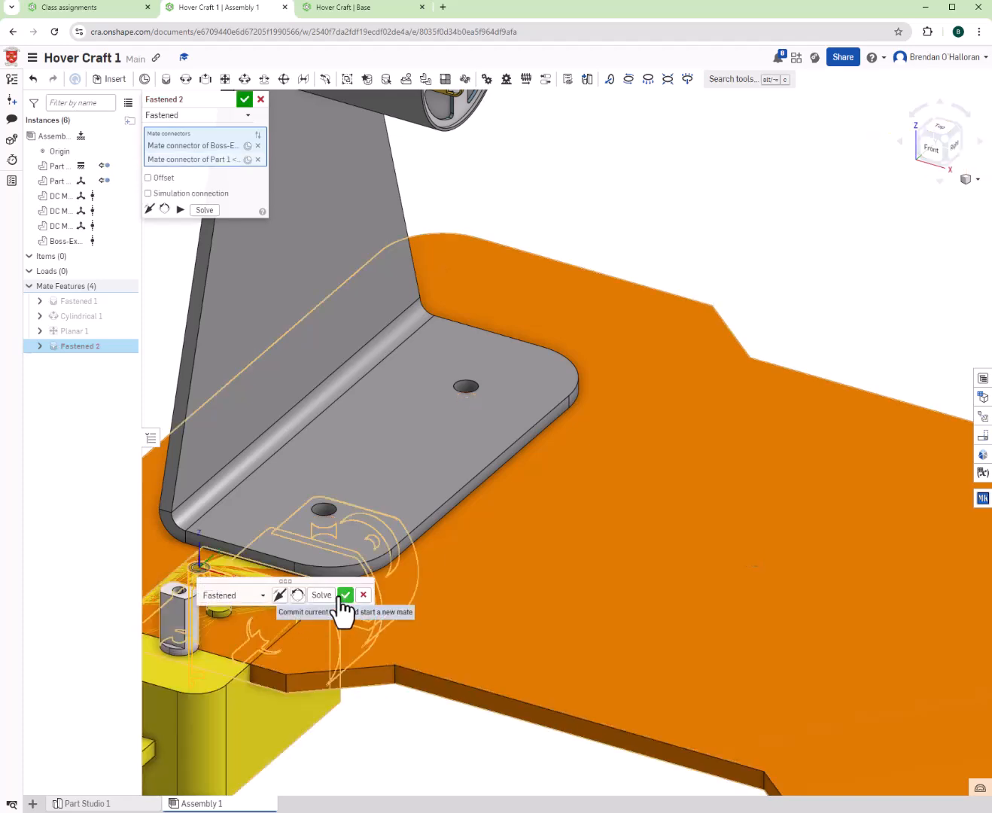
- Reorient the motor mate's secondary axis two quarter turns, accept the Fastened mate, and discard the extra mate that starts
click(298, 595)
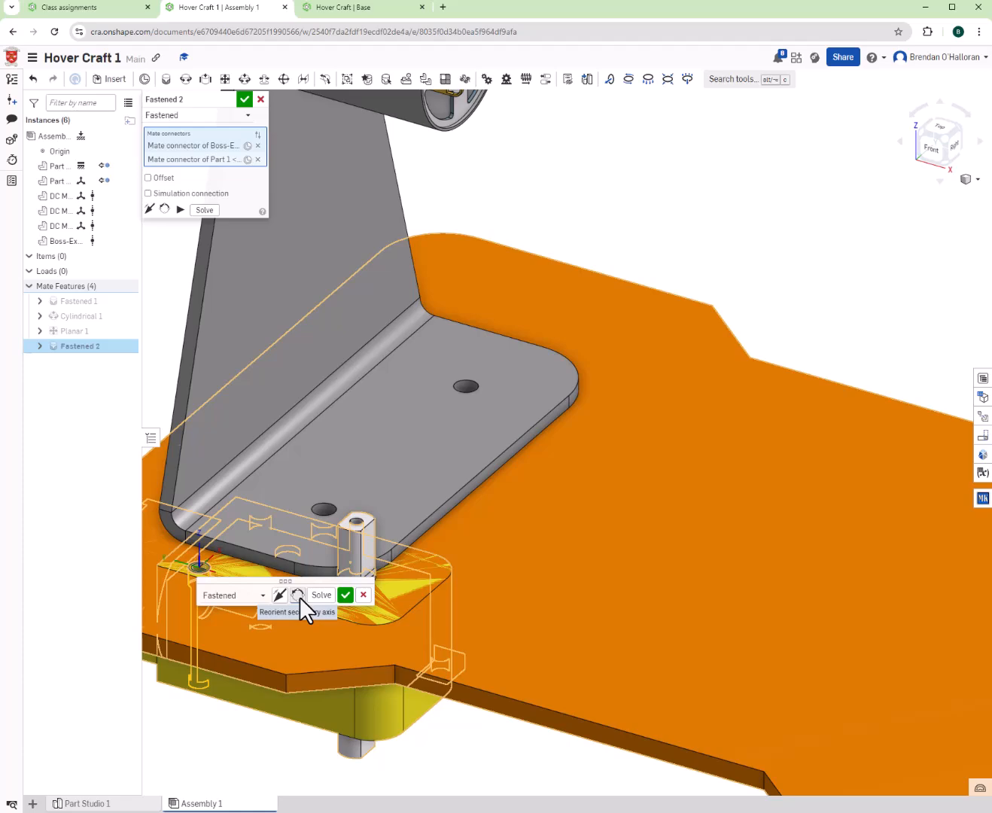
click(298, 594)
scroll(174, 563, down, 2)
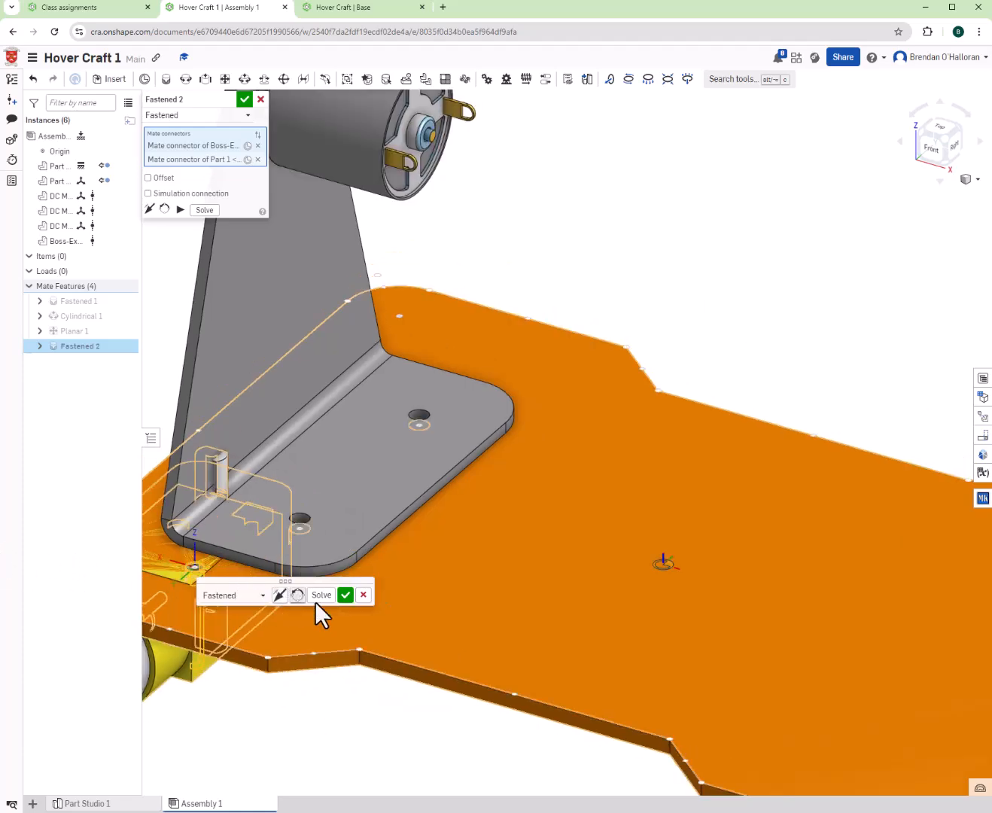
scroll(346, 610, down, 5)
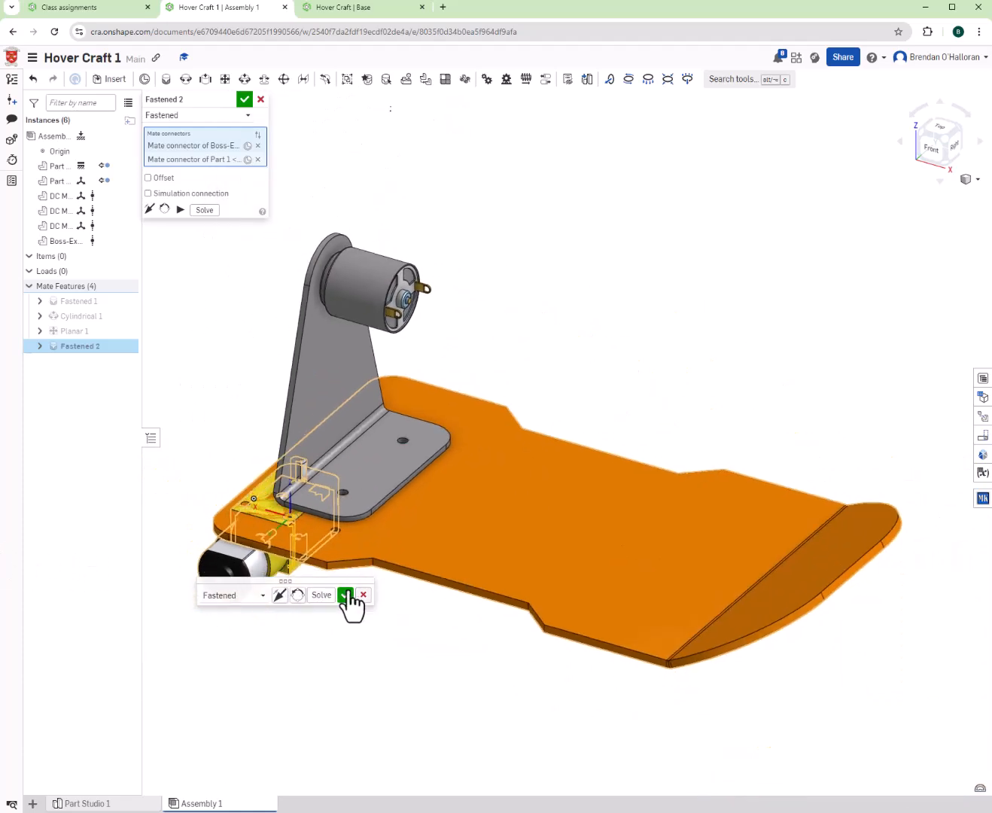
click(346, 594)
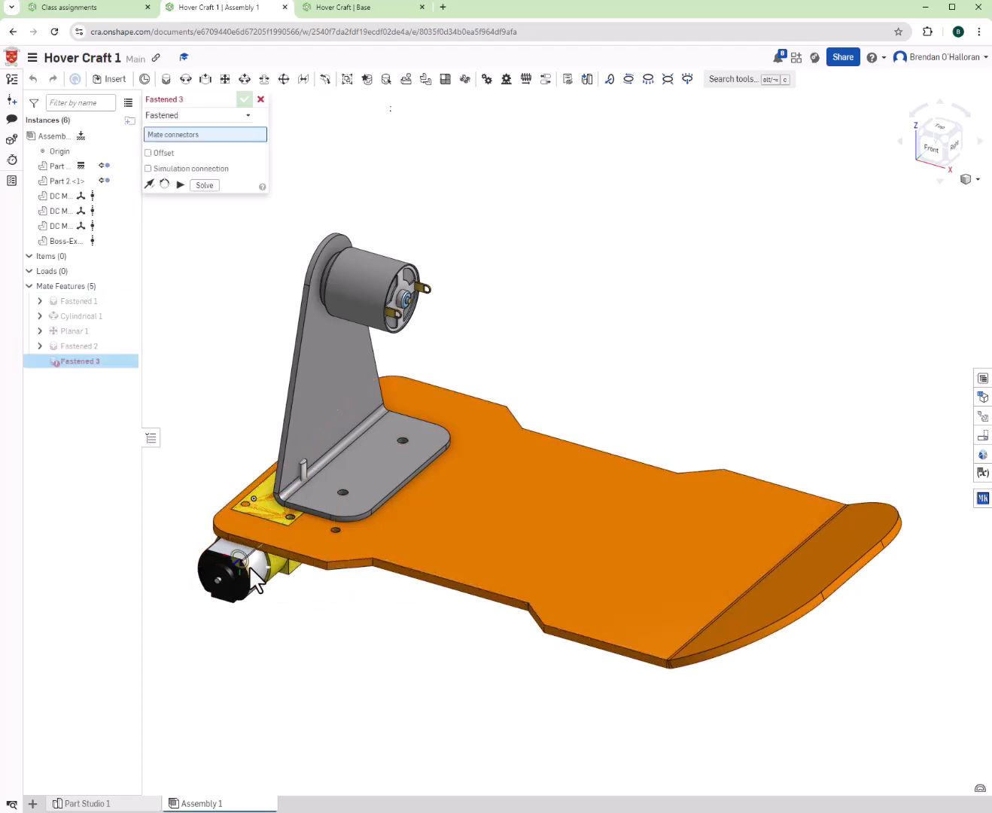
right_drag(274, 572, 270, 600)
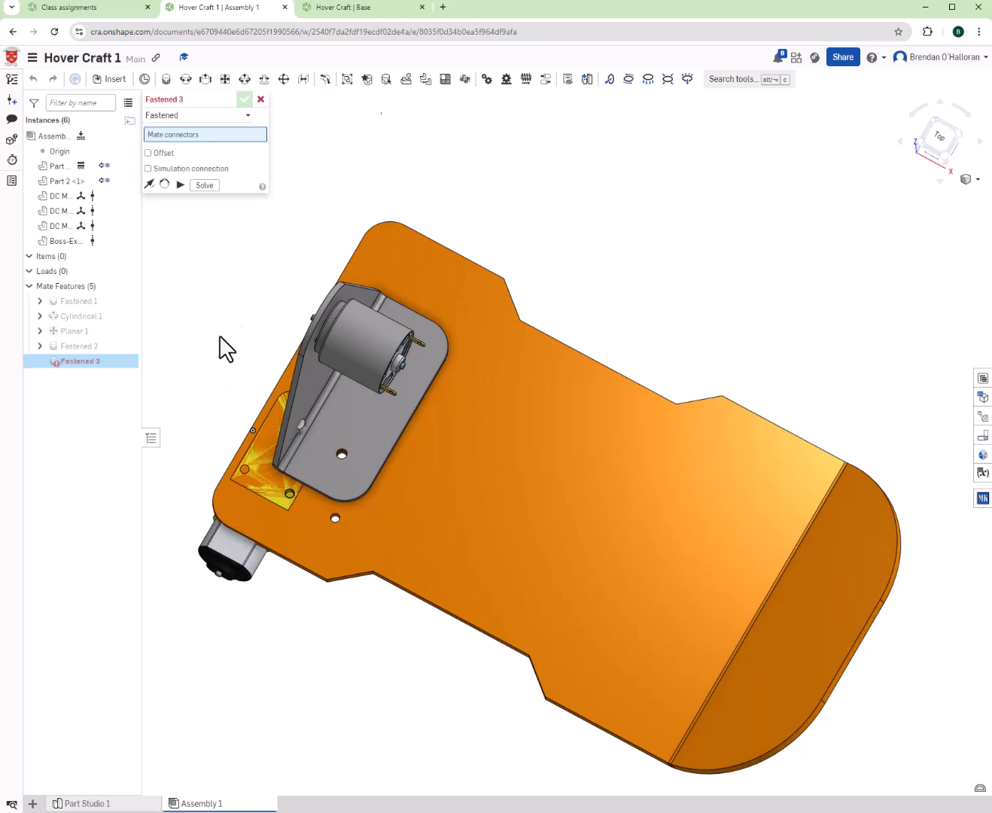
click(260, 99)
- Edit the motor's Fastened mate, reorienting its secondary axis and flipping its primary axis to seat the motor on top of the base
right_click(65, 351)
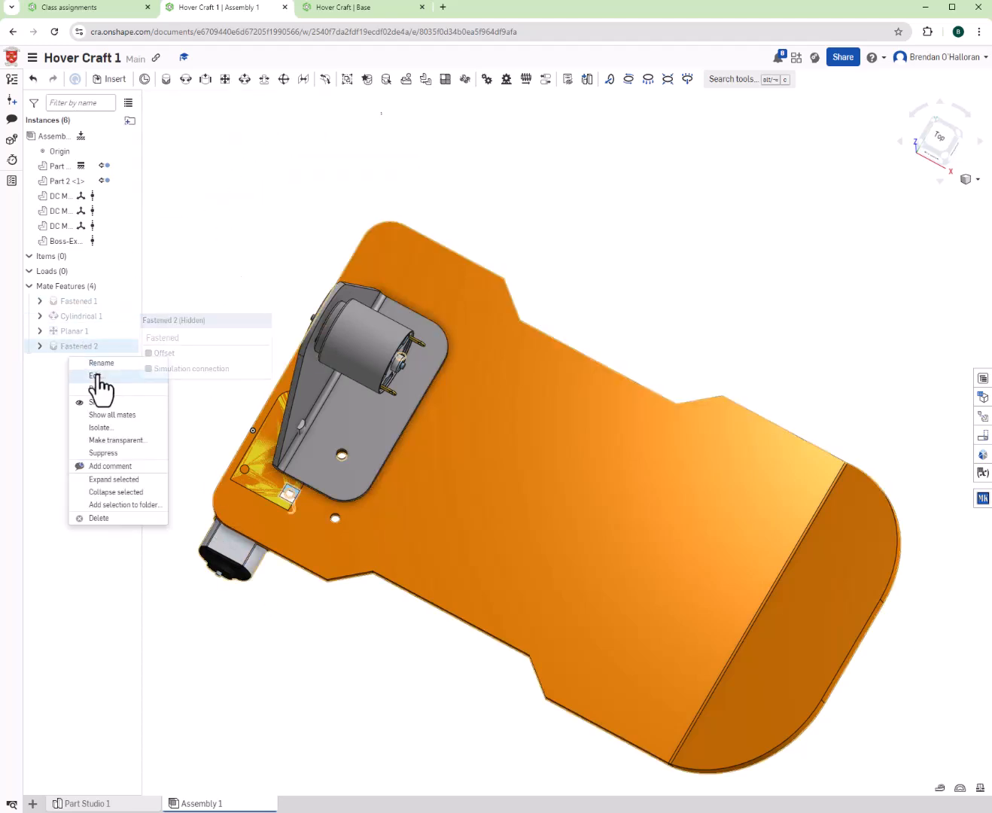
click(113, 374)
right_drag(215, 499, 231, 445)
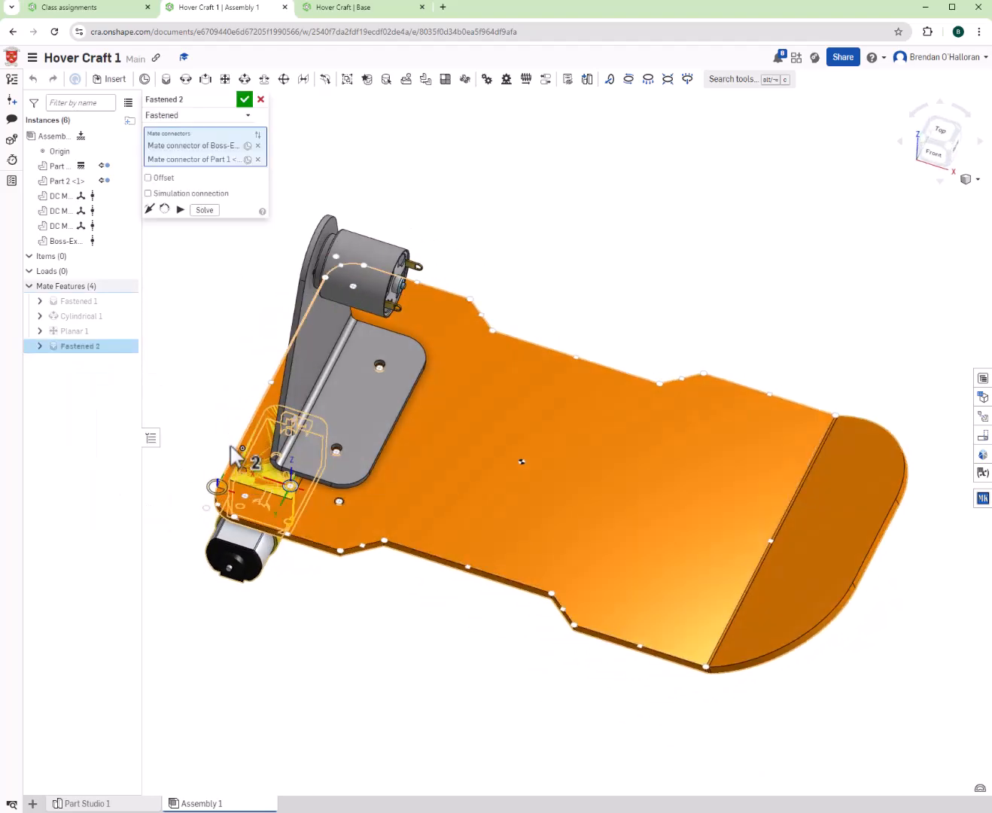
click(165, 209)
click(164, 208)
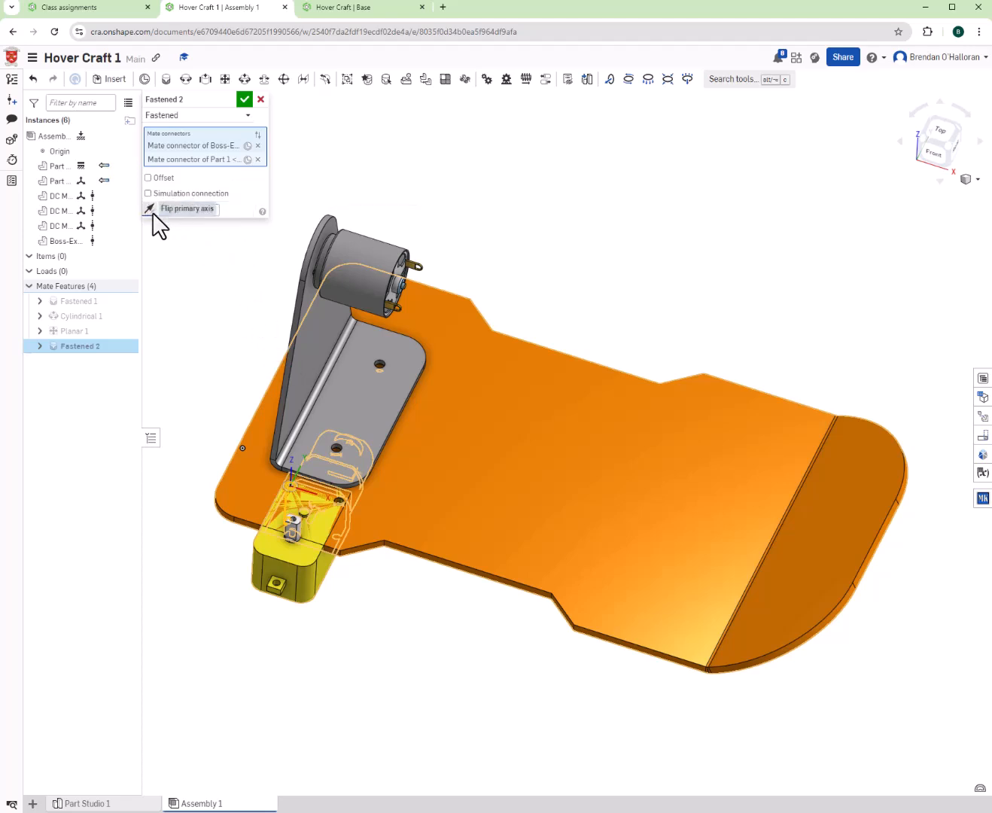
click(151, 210)
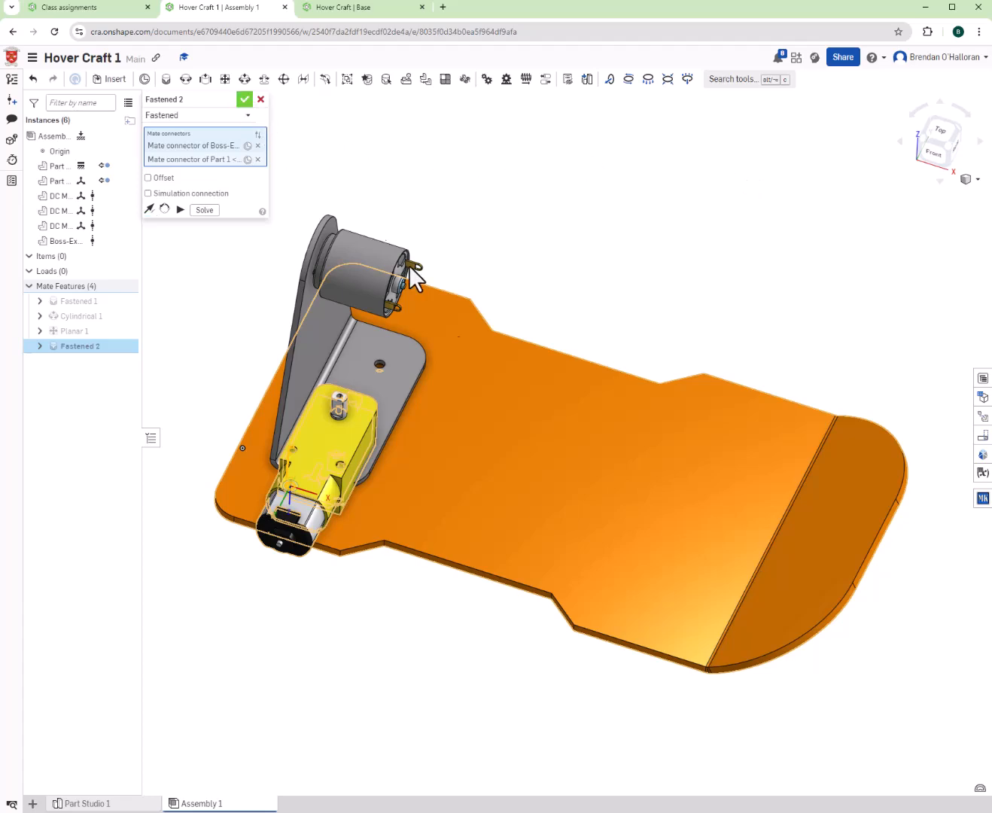
- Examine the mounted yellow motor from above and below, checking its mounting holes and shaft against the holes in the base
scroll(461, 397, down, 1)
right_drag(462, 398, 506, 422)
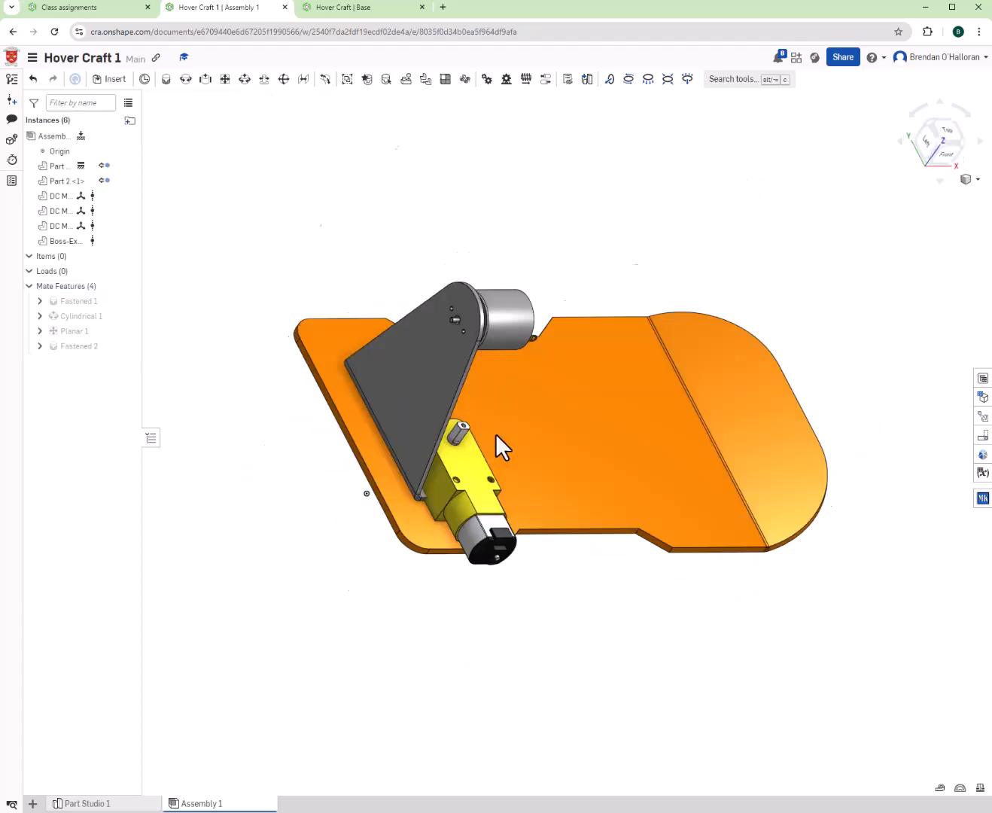
key(shift+5)
click(396, 524)
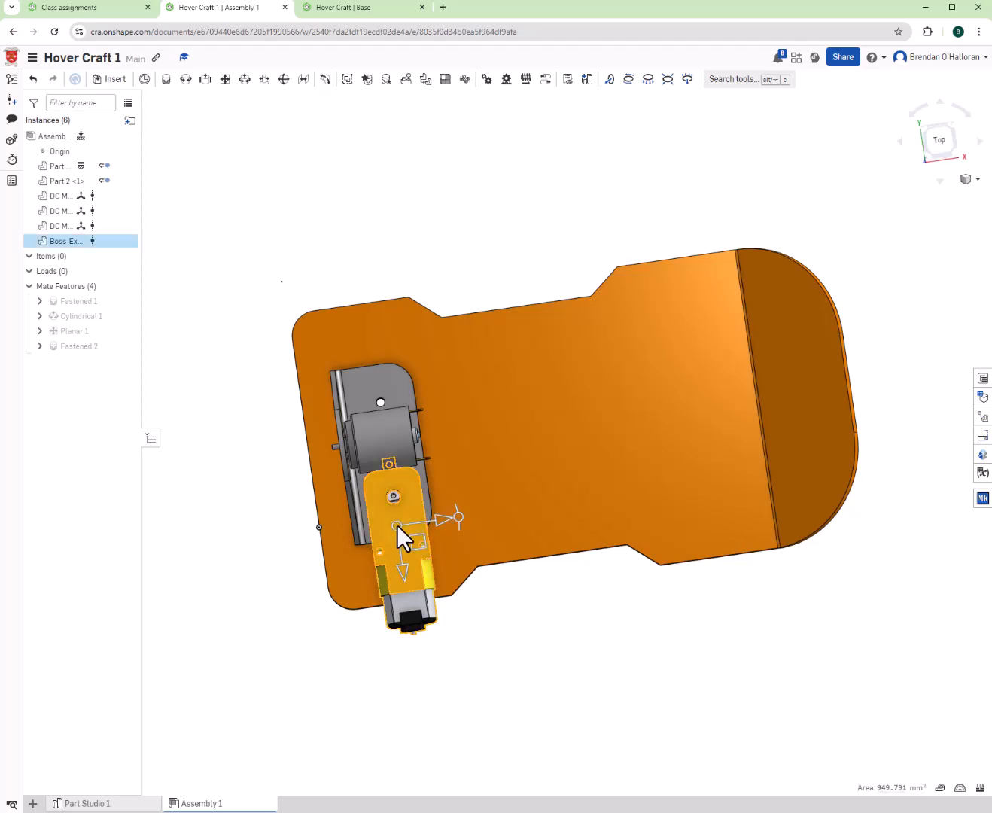
key(n)
click(328, 490)
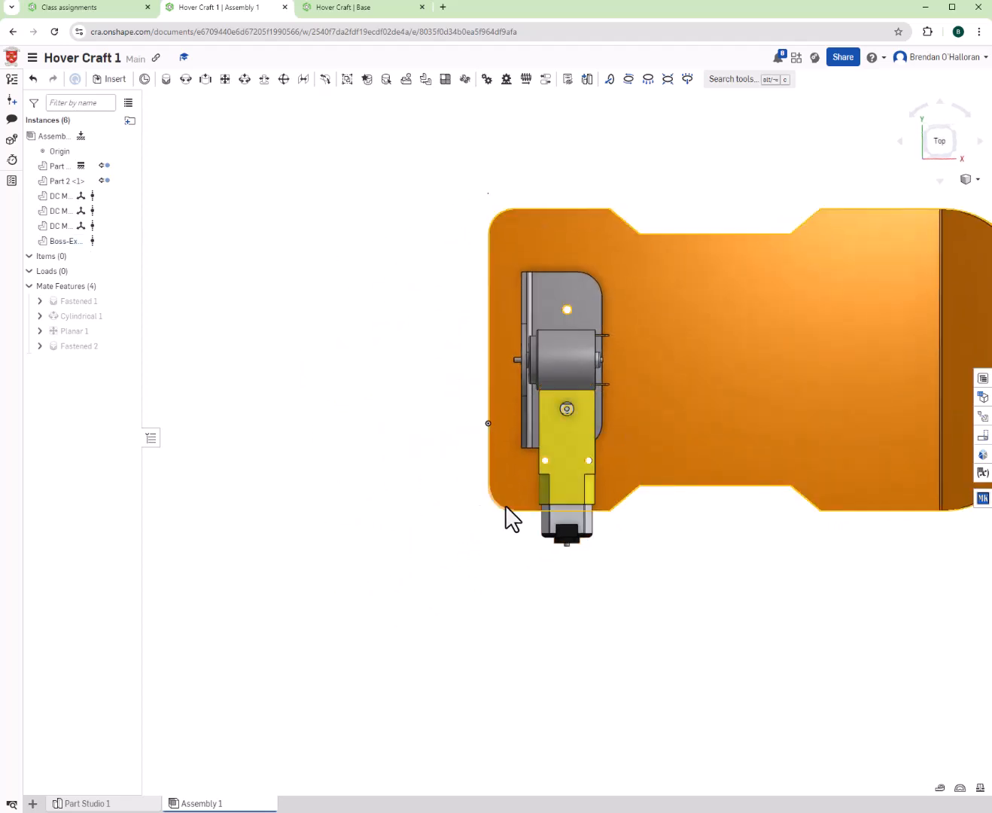
scroll(505, 507, up, 4)
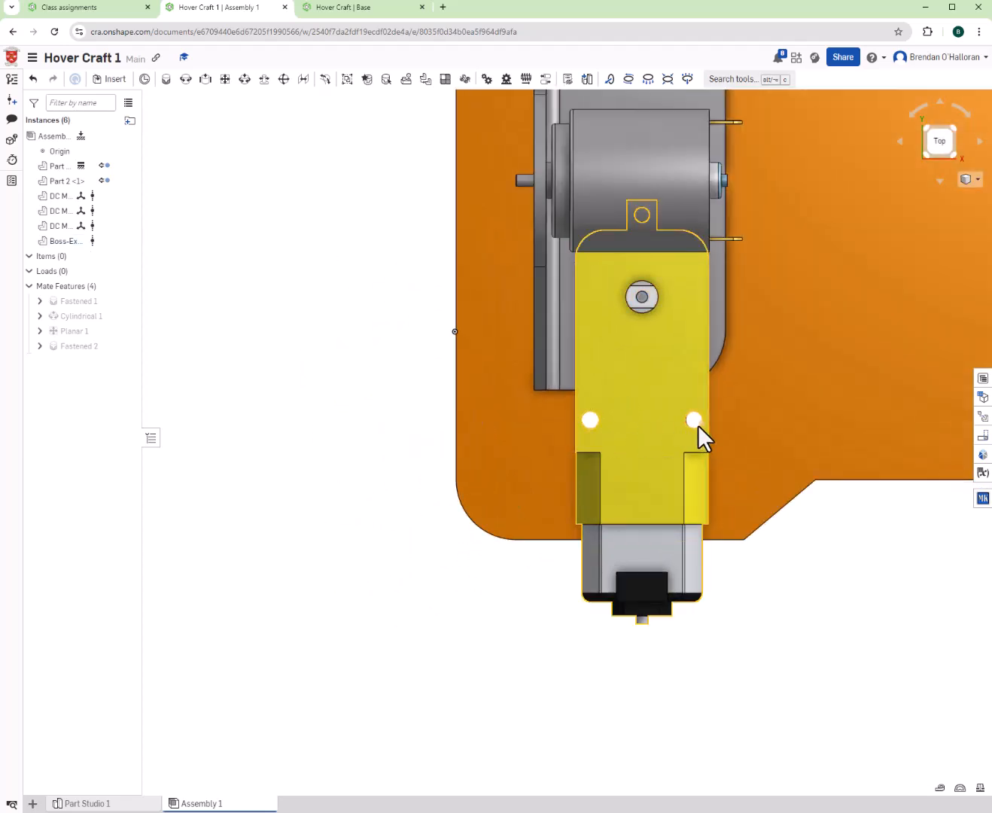
right_drag(717, 552, 723, 401)
scroll(722, 399, down, 5)
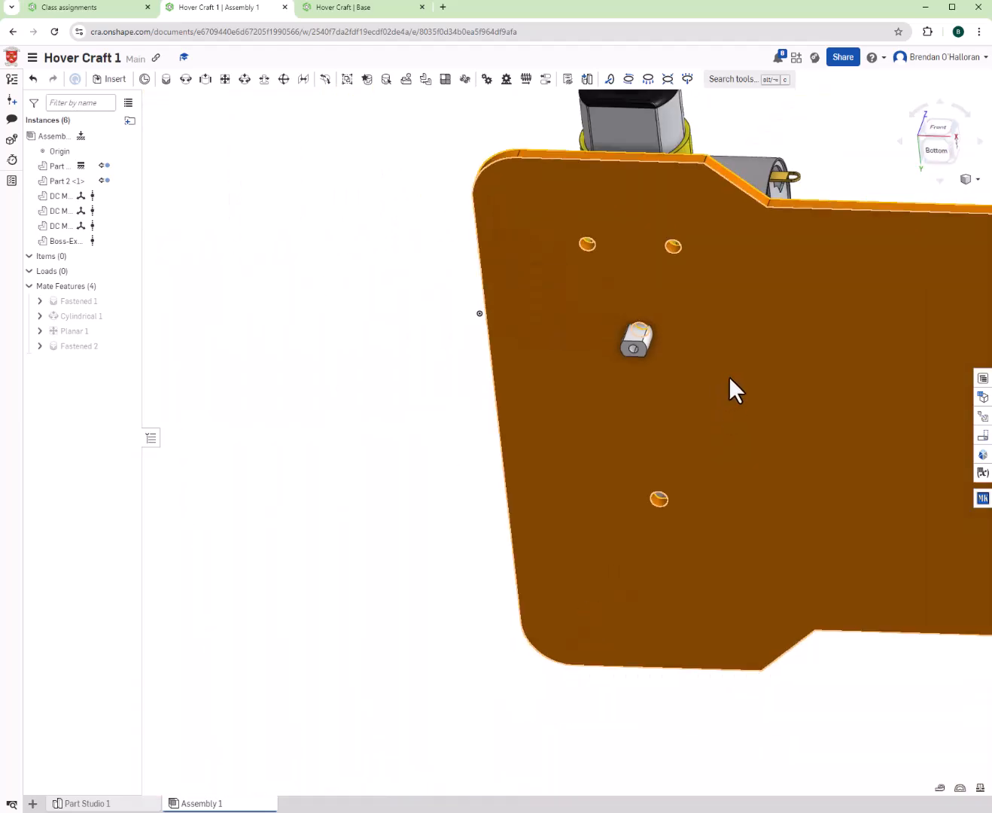
click(729, 377)
key(n)
scroll(703, 325, down, 3)
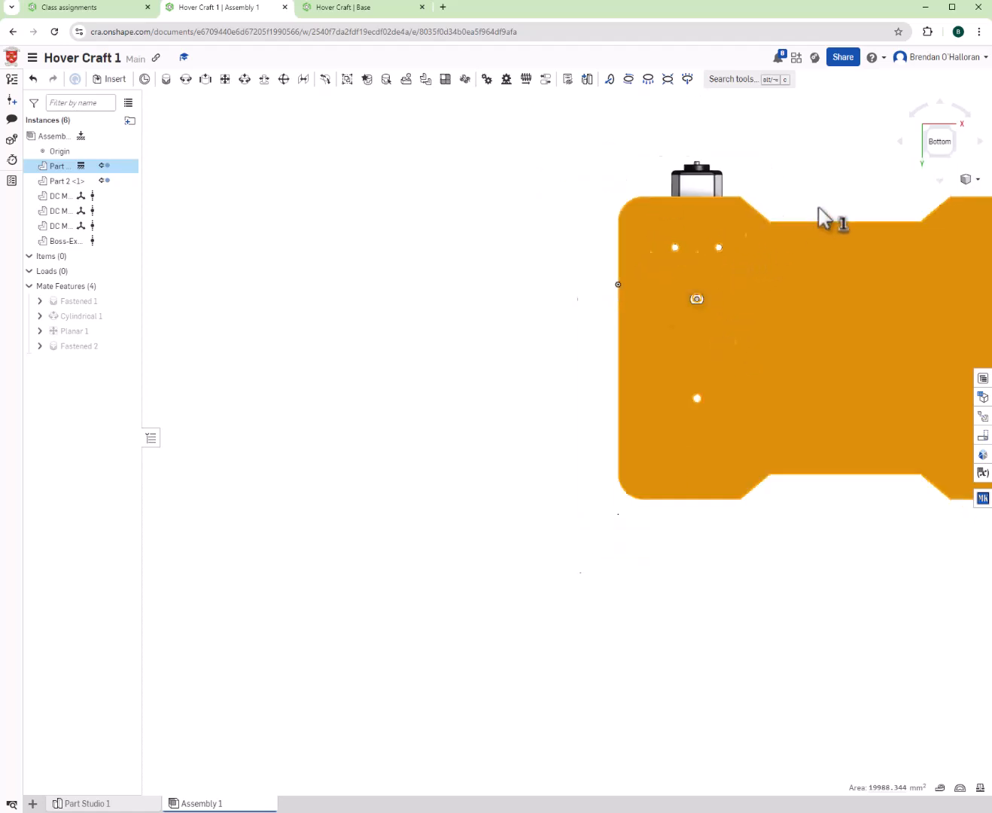
right_drag(823, 205, 815, 360)
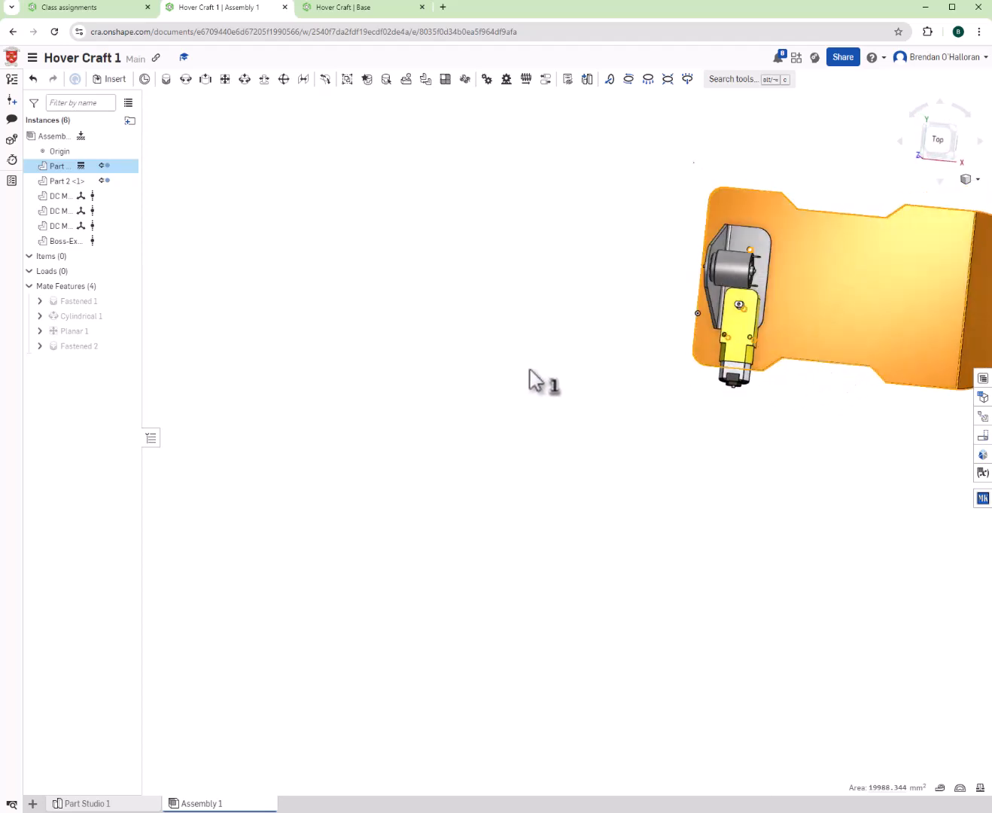